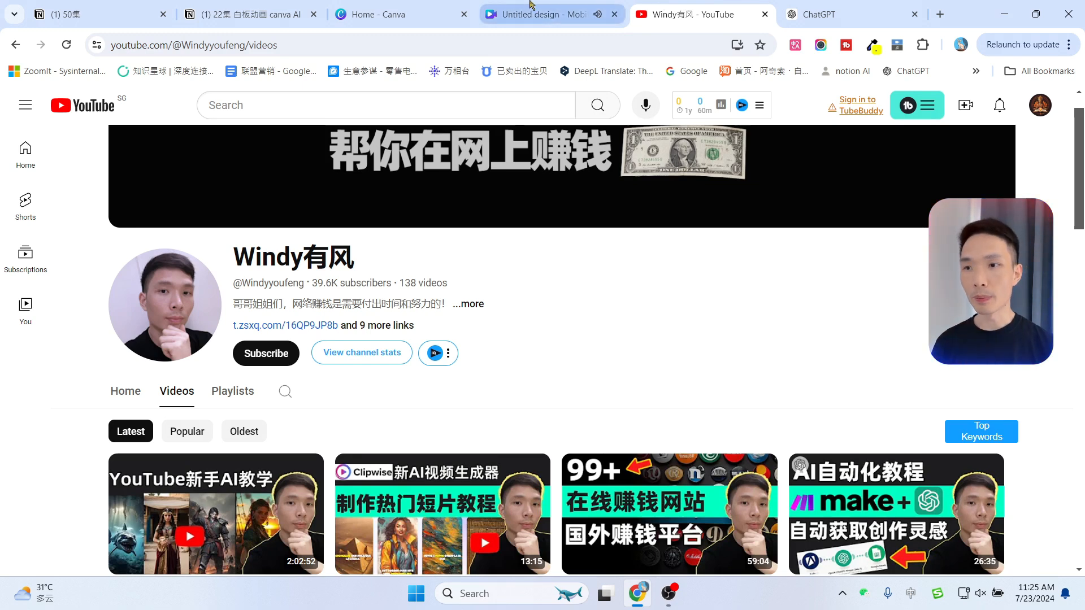
Open the Canva mobile video design and play its hand-drawn whiteboard animation preview
{"action": "left_click", "coordinate": [543, 14]}
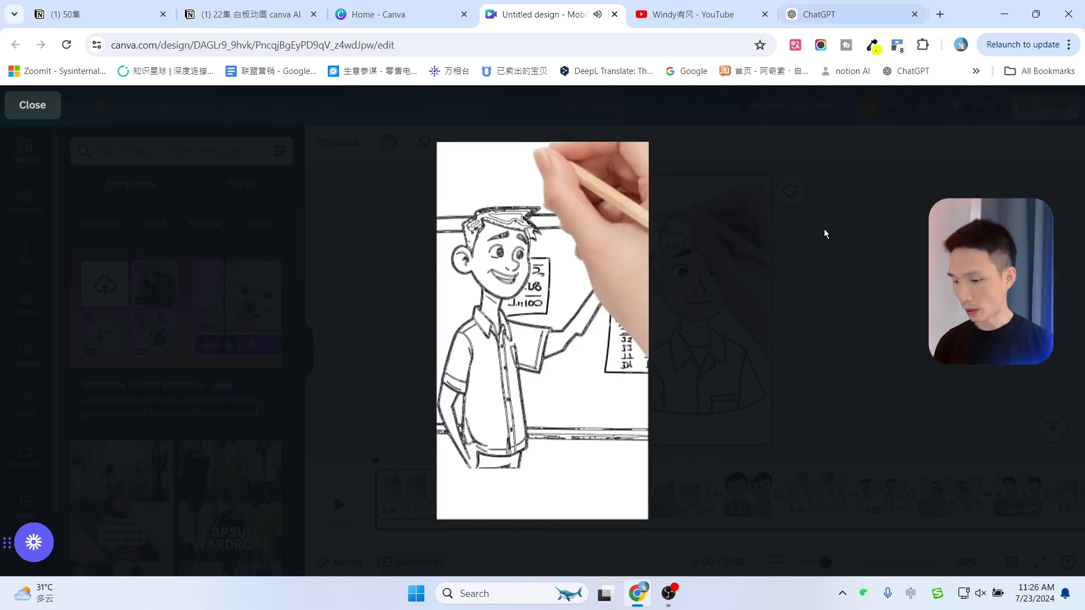
{"action": "left_click", "coordinate": [824, 233]}
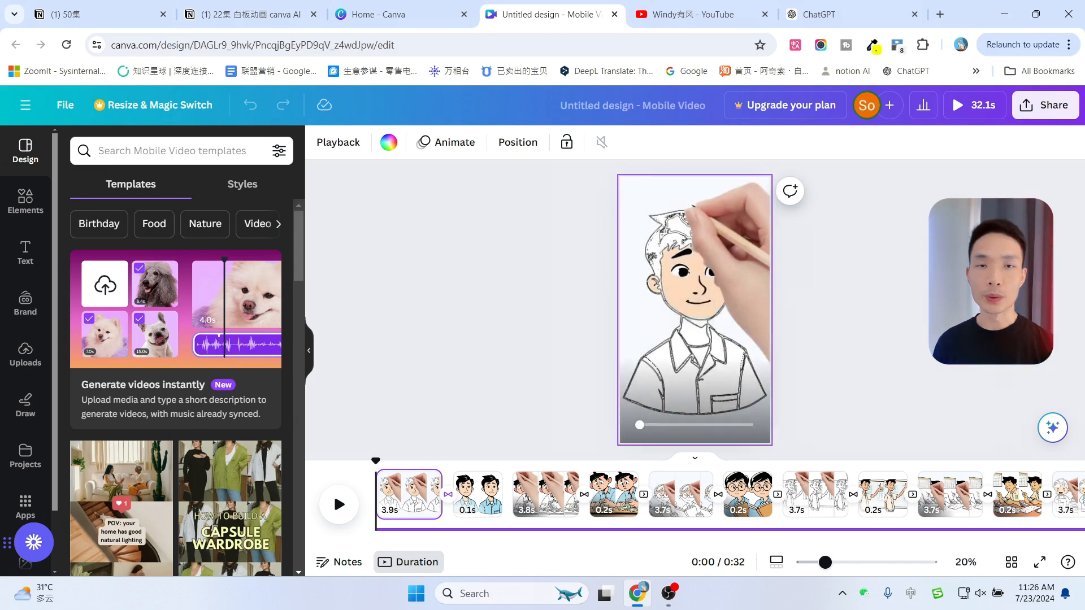
{"action": "left_click", "coordinate": [696, 309]}
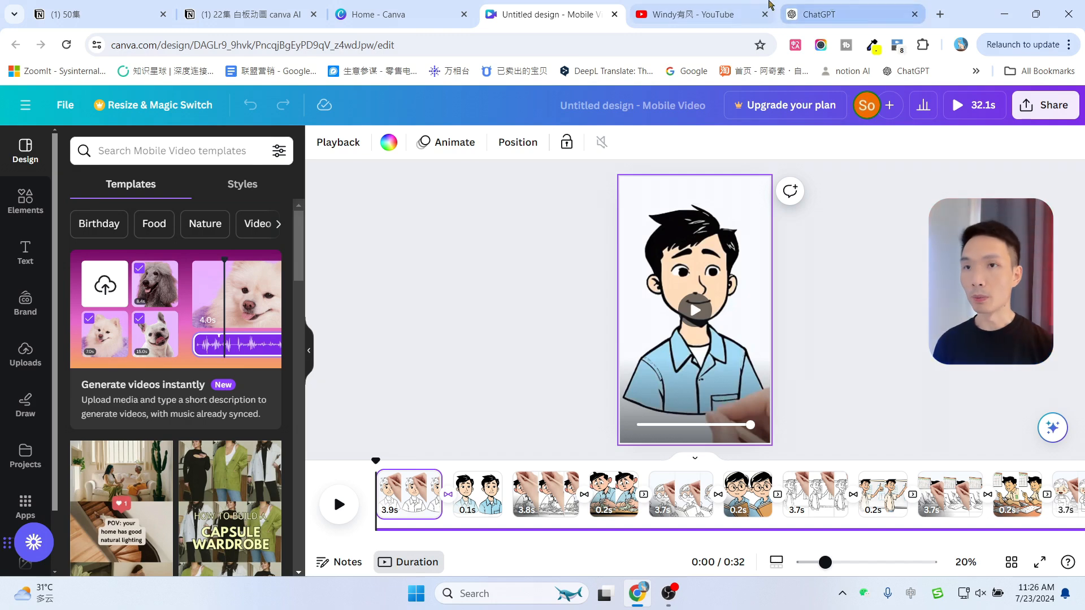
{"action": "left_click", "coordinate": [695, 14]}
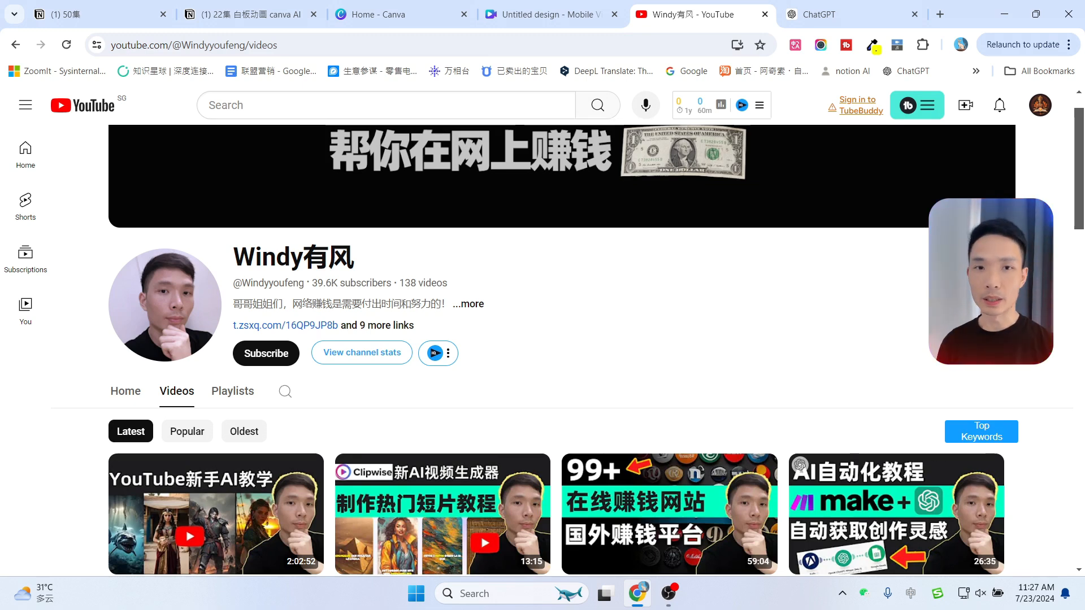
{"action": "left_click", "coordinate": [899, 13]}
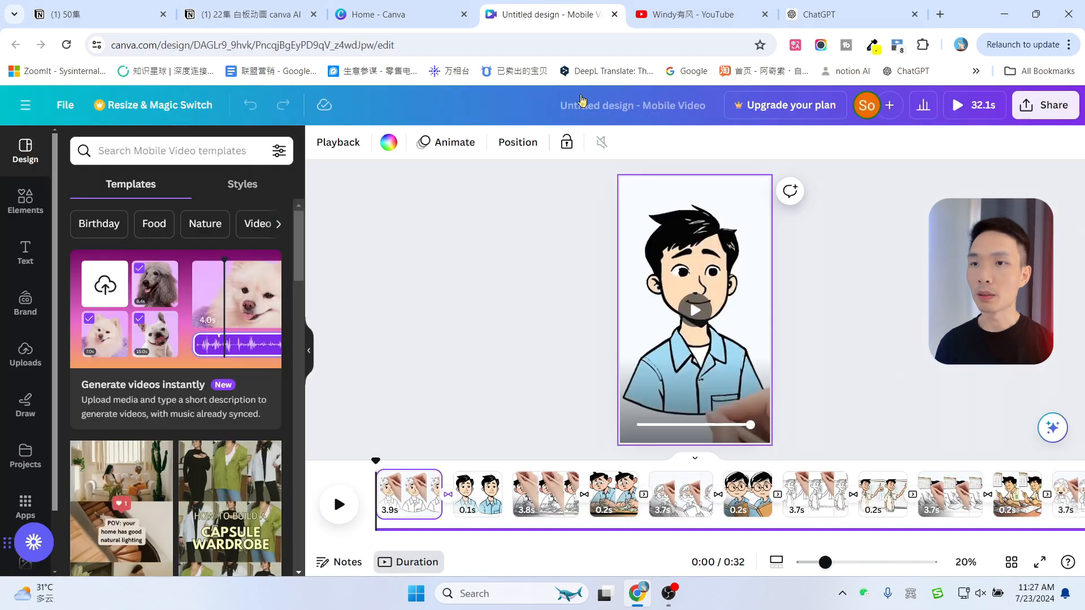
{"action": "left_click", "coordinate": [543, 15]}
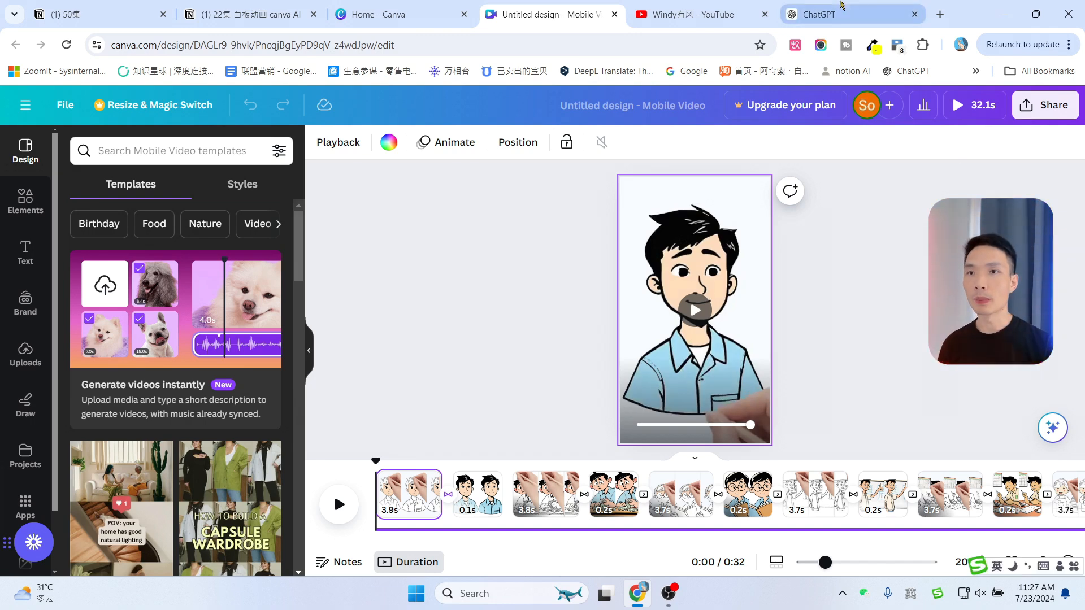
{"action": "left_click", "coordinate": [830, 14]}
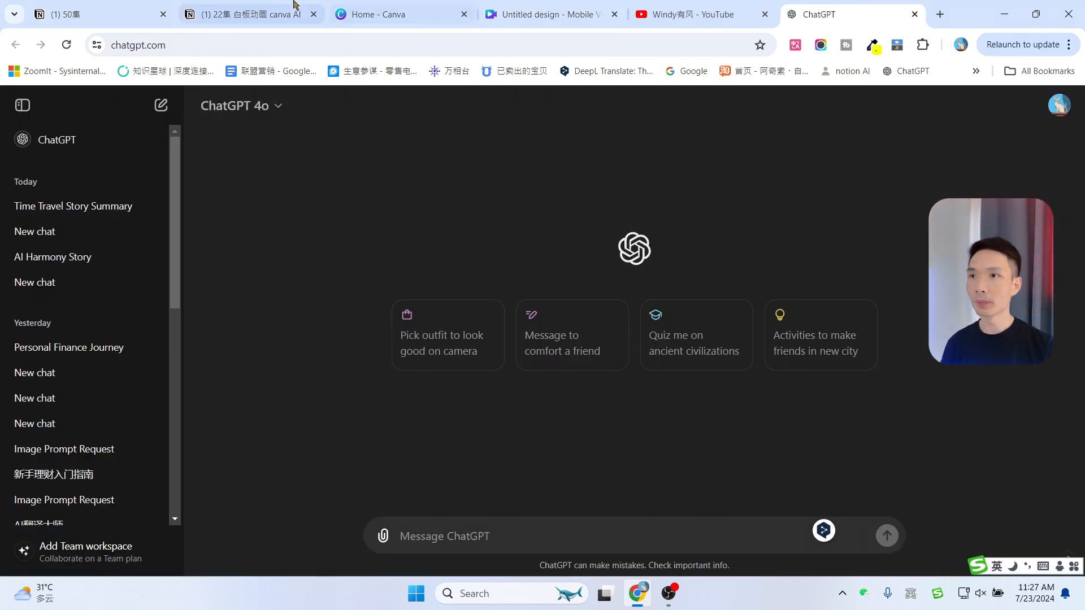
Paste and send a prompt asking ChatGPT for an easy first-person story about a beginner learning personal finance
{"action": "left_click", "coordinate": [550, 529]}
{"action": "type", "text": "帮我写一个关于新手入门理财的故事，用第一人称的方式写出来，让新手看了以后也很容易理解的"}
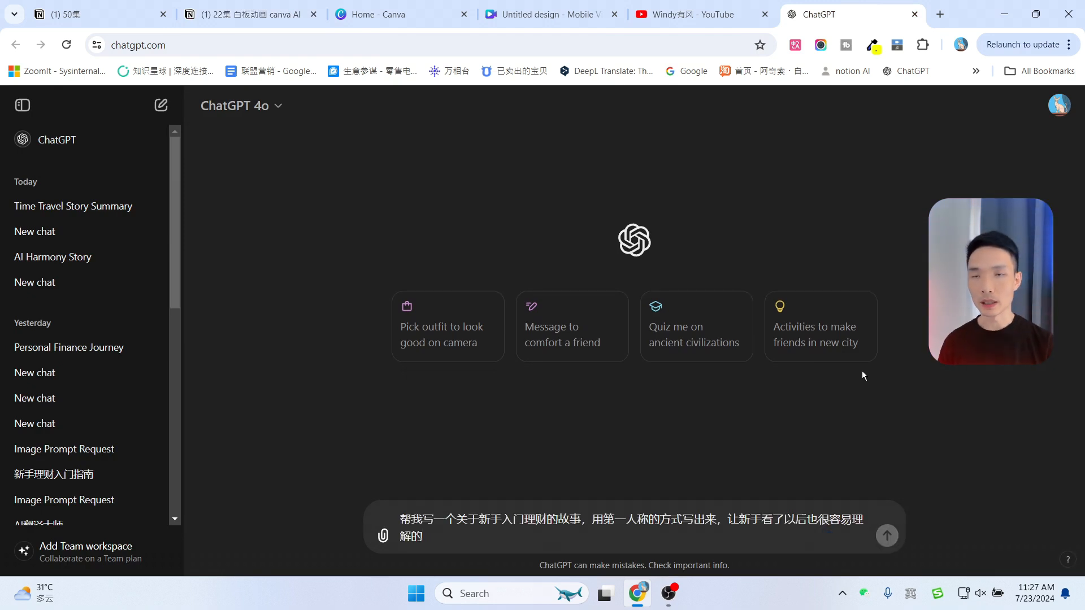
{"action": "key", "text": "Return"}
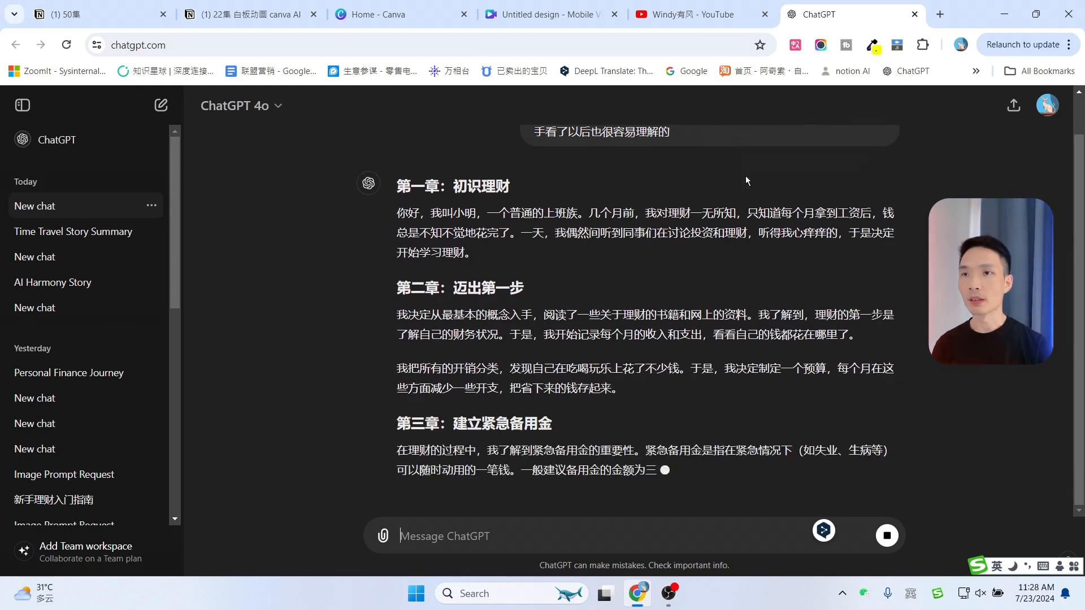
Read through the prompt and the generated story, including its version without chapter headings
{"action": "scroll", "coordinate": [749, 192], "scroll_direction": "up", "scroll_amount": 2}
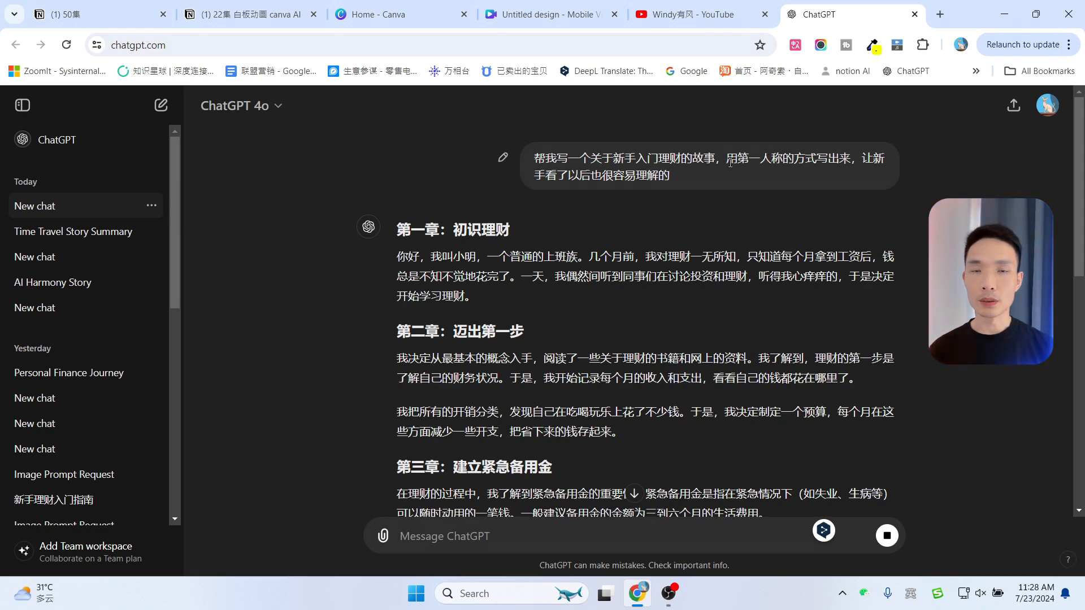
{"action": "left_click_drag", "start_coordinate": [728, 158], "coordinate": [852, 162]}
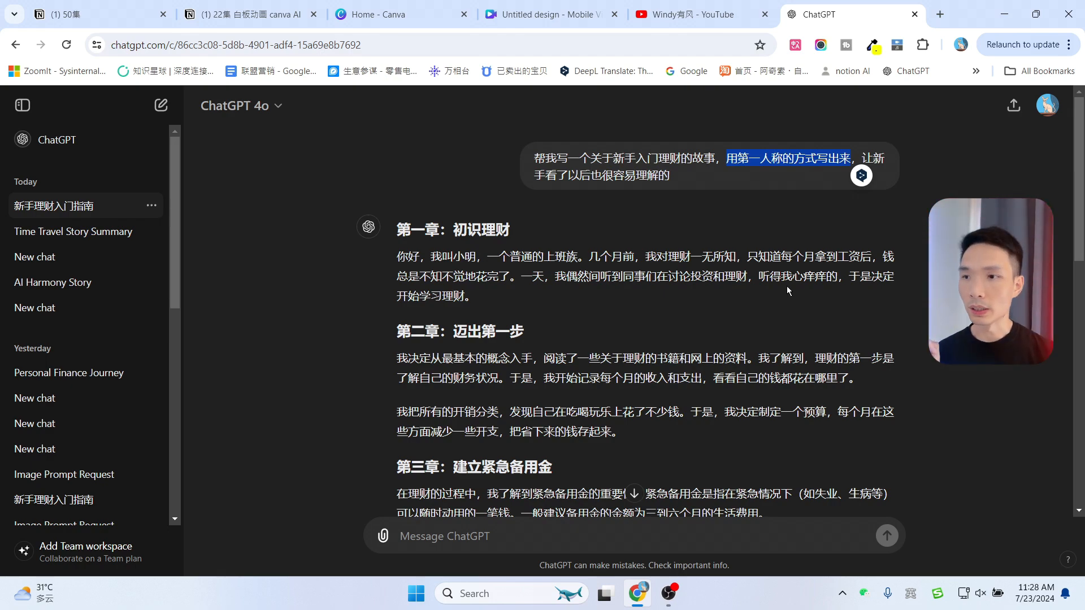
{"action": "scroll", "coordinate": [781, 291], "scroll_direction": "down", "scroll_amount": 5}
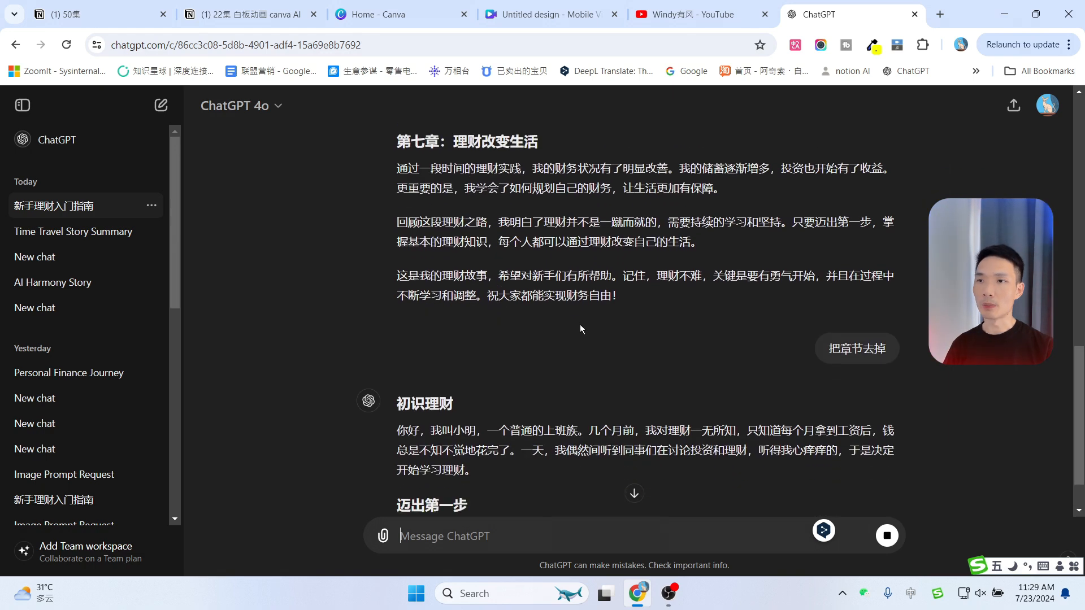
{"action": "scroll", "coordinate": [543, 266], "scroll_direction": "up", "scroll_amount": 6}
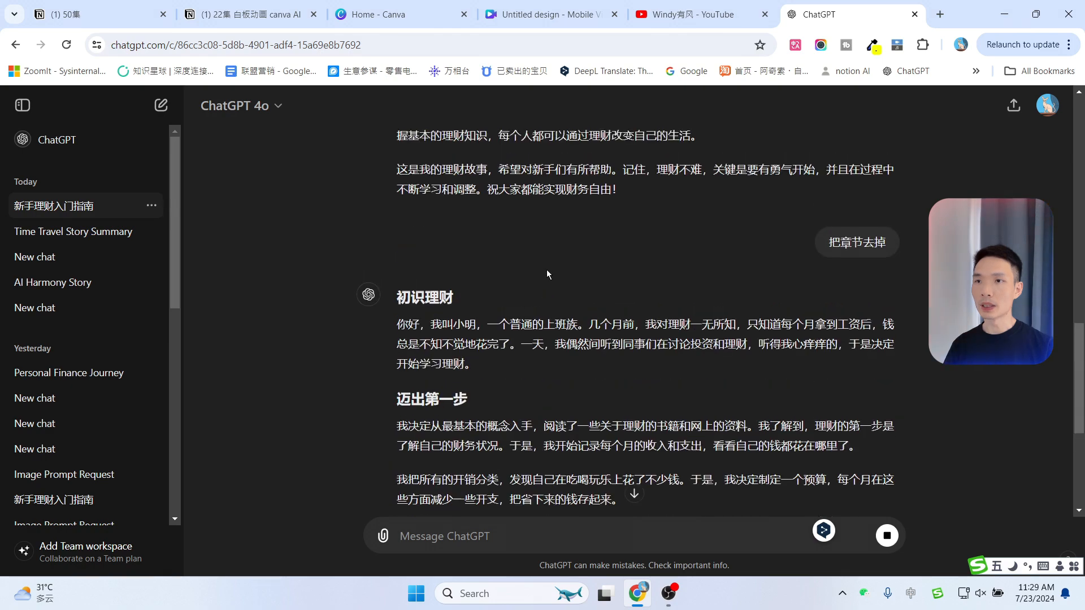
{"action": "left_click_drag", "start_coordinate": [388, 222], "coordinate": [410, 226]}
{"action": "left_click", "coordinate": [559, 226]}
{"action": "scroll", "coordinate": [616, 383], "scroll_direction": "down", "scroll_amount": 2}
{"action": "scroll", "coordinate": [616, 383], "scroll_direction": "down", "scroll_amount": 4}
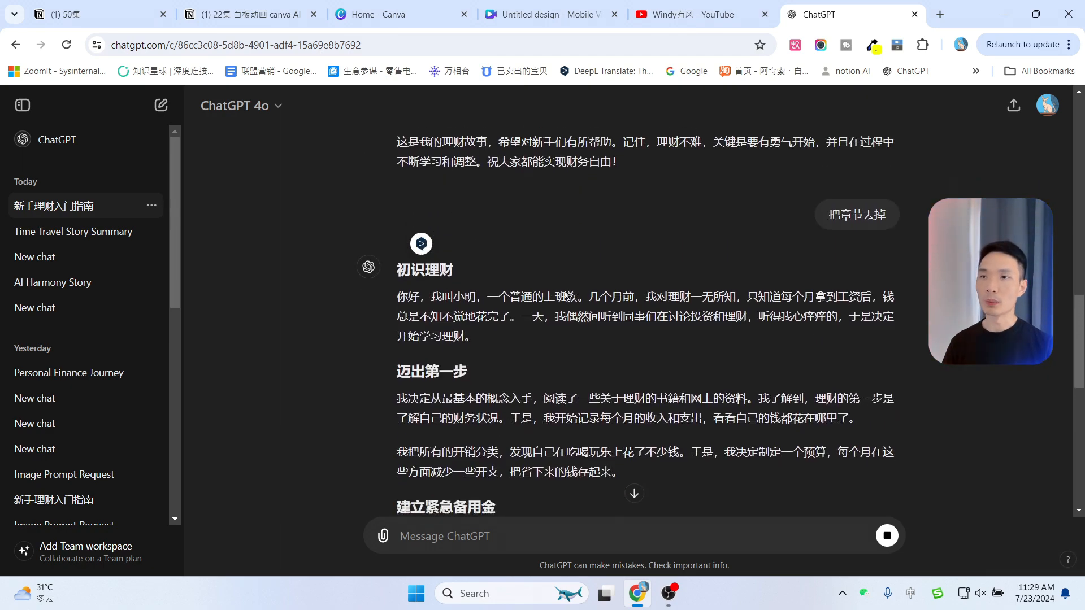
{"action": "left_click_drag", "start_coordinate": [463, 215], "coordinate": [403, 217]}
{"action": "left_click", "coordinate": [527, 222]}
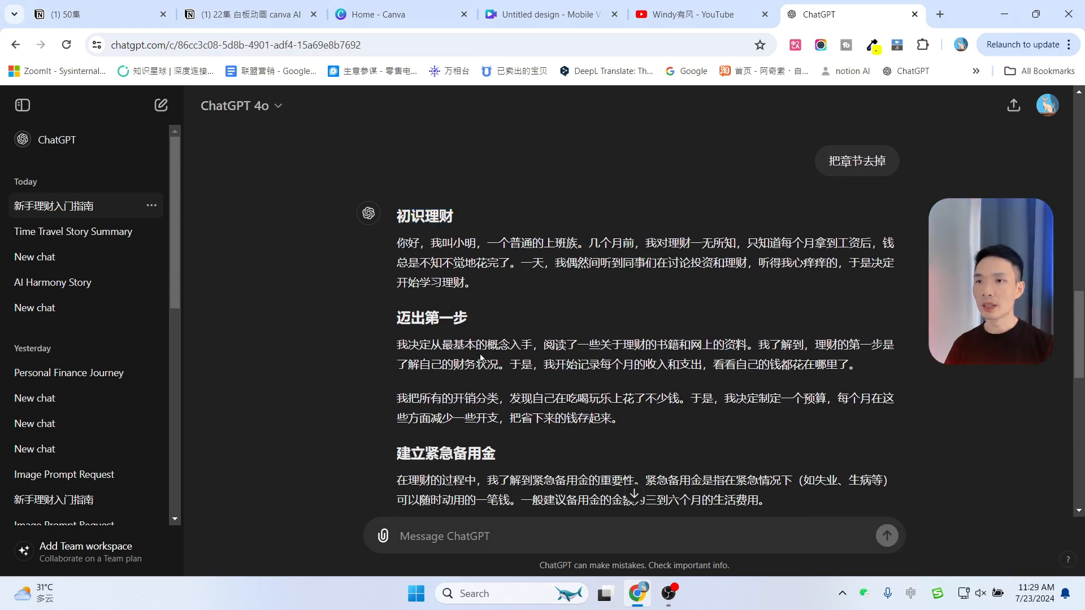
{"action": "scroll", "coordinate": [455, 325], "scroll_direction": "down", "scroll_amount": 2}
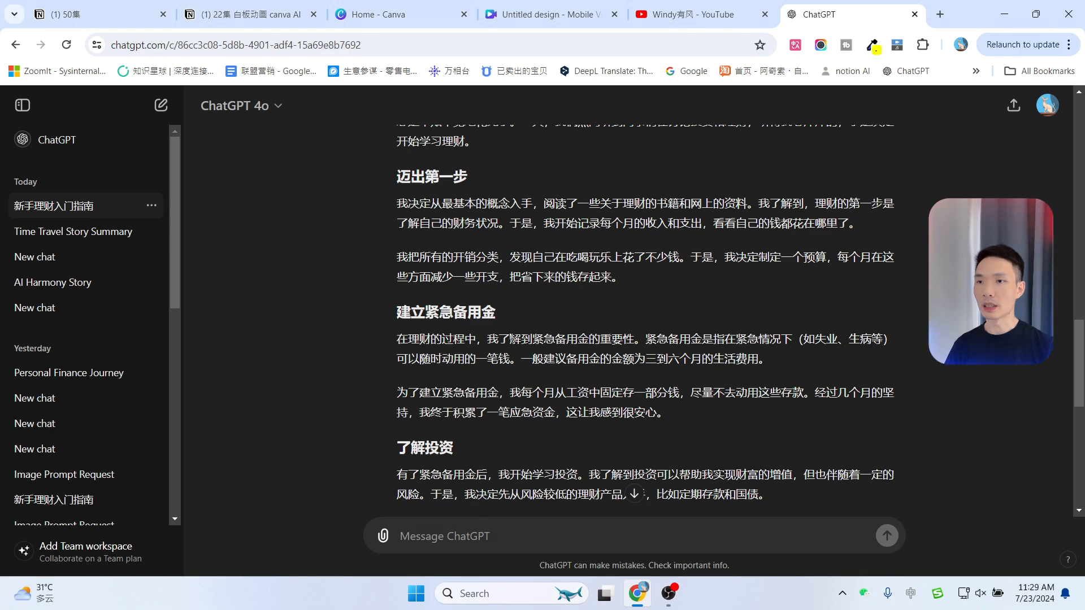
{"action": "scroll", "coordinate": [469, 338], "scroll_direction": "down", "scroll_amount": 3}
{"action": "scroll", "coordinate": [512, 345], "scroll_direction": "down", "scroll_amount": 2}
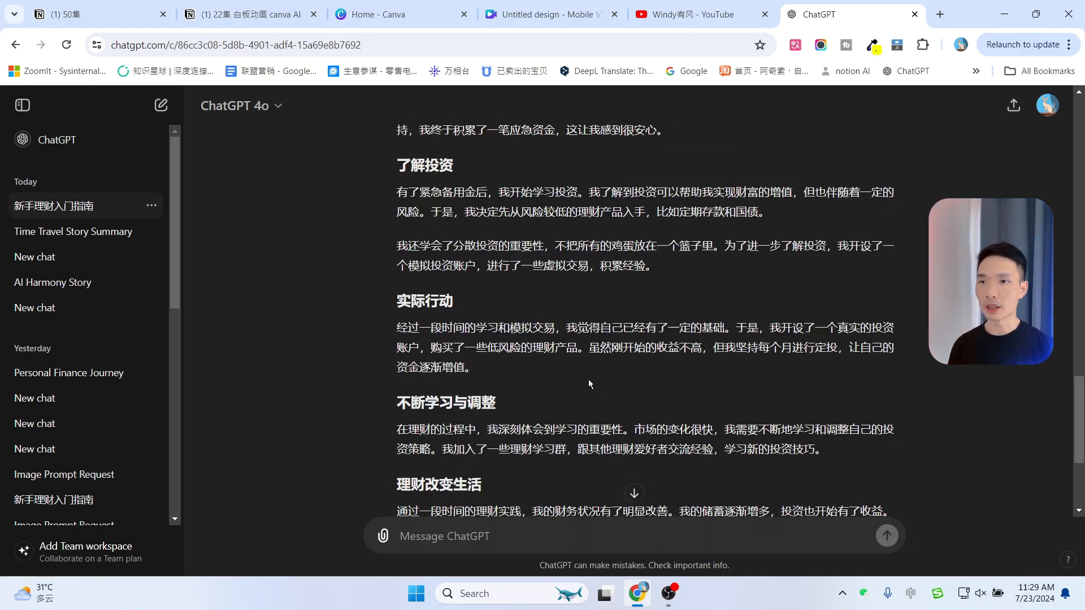
{"action": "scroll", "coordinate": [595, 371], "scroll_direction": "down", "scroll_amount": 3}
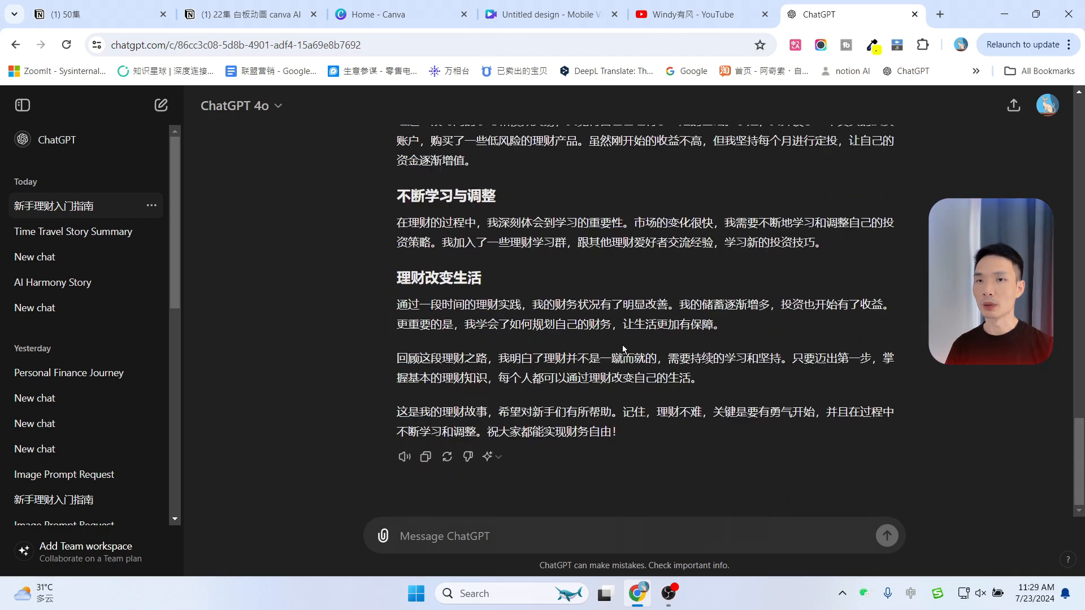
{"action": "scroll", "coordinate": [637, 328], "scroll_direction": "up", "scroll_amount": 9}
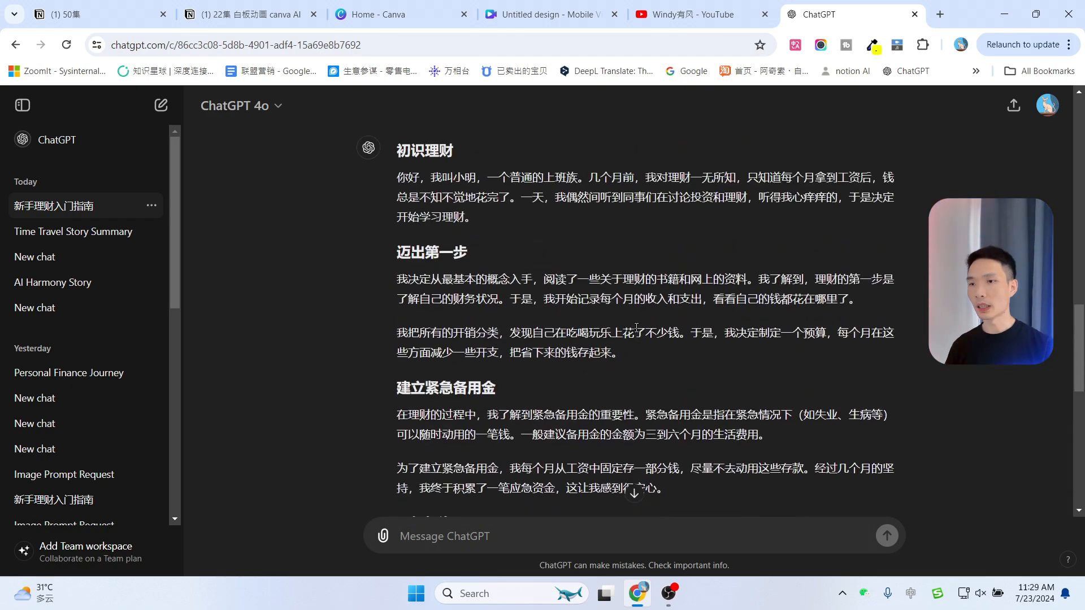
Ask ChatGPT to translate the story into English with the request 翻译成英文
{"action": "scroll", "coordinate": [542, 430], "scroll_direction": "down", "scroll_amount": 6}
{"action": "left_click", "coordinate": [452, 538]}
{"action": "type", "text": "翻译"}
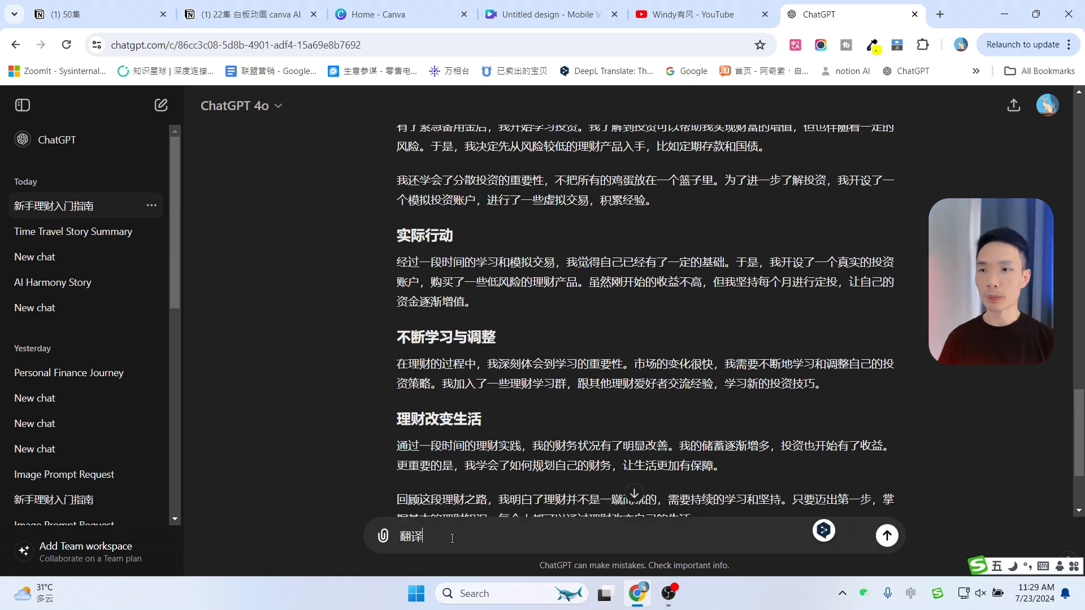
{"action": "type", "text": "成英文"}
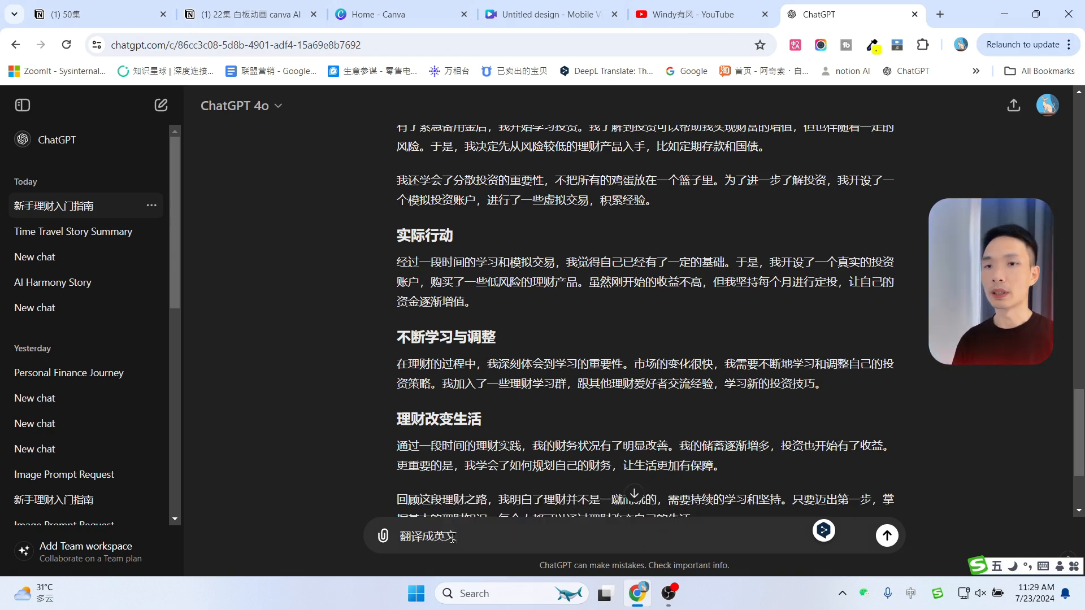
{"action": "key", "text": "Return"}
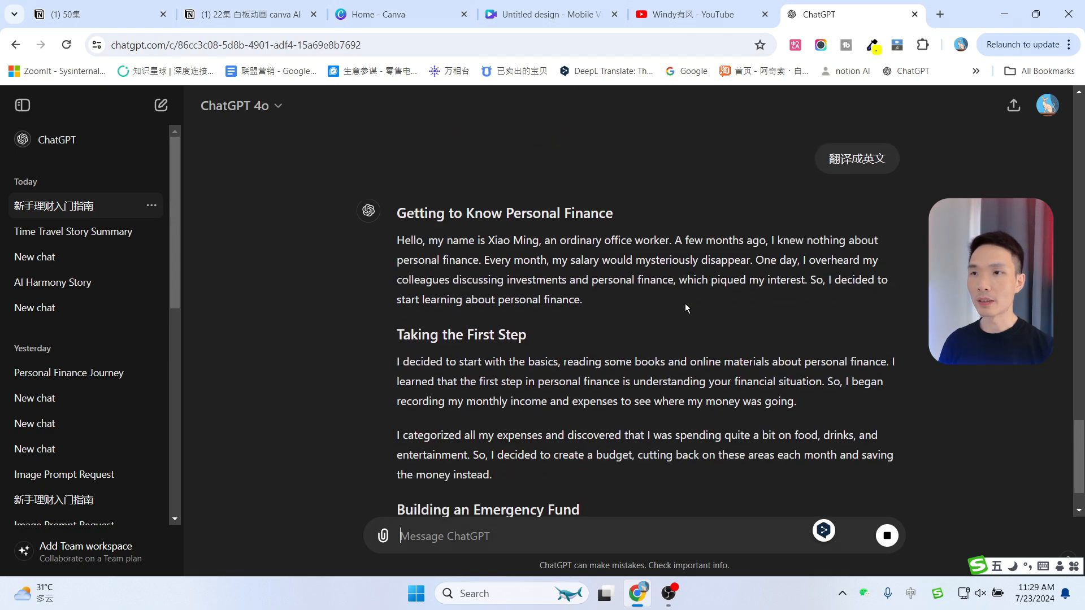
Open DeepL Translator in a new tab and return to the ChatGPT conversation
{"action": "middle_click", "coordinate": [614, 74]}
{"action": "left_click", "coordinate": [852, 12]}
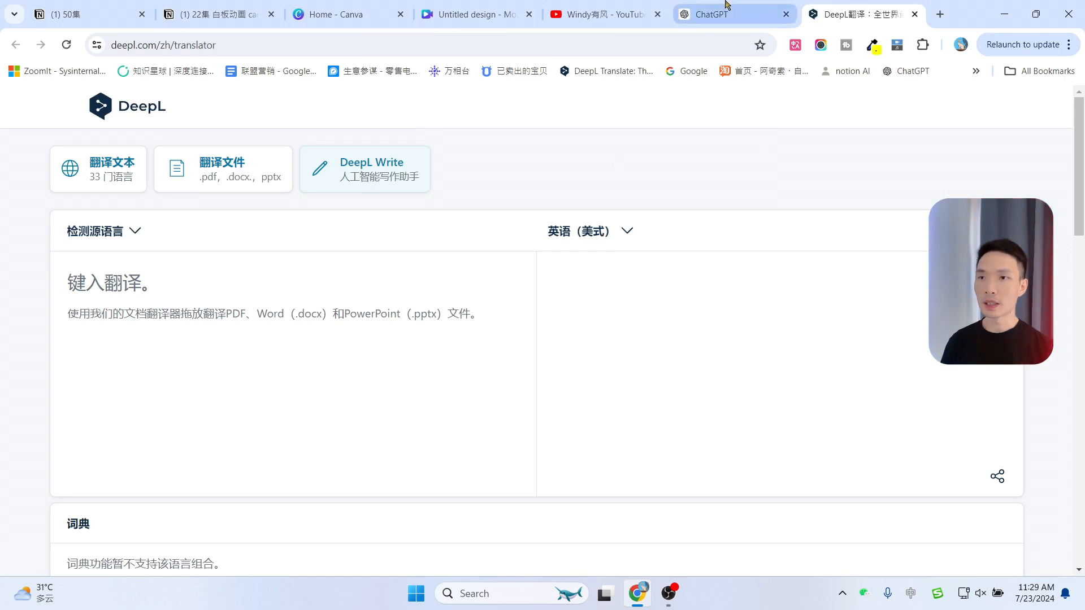
{"action": "left_click", "coordinate": [727, 6]}
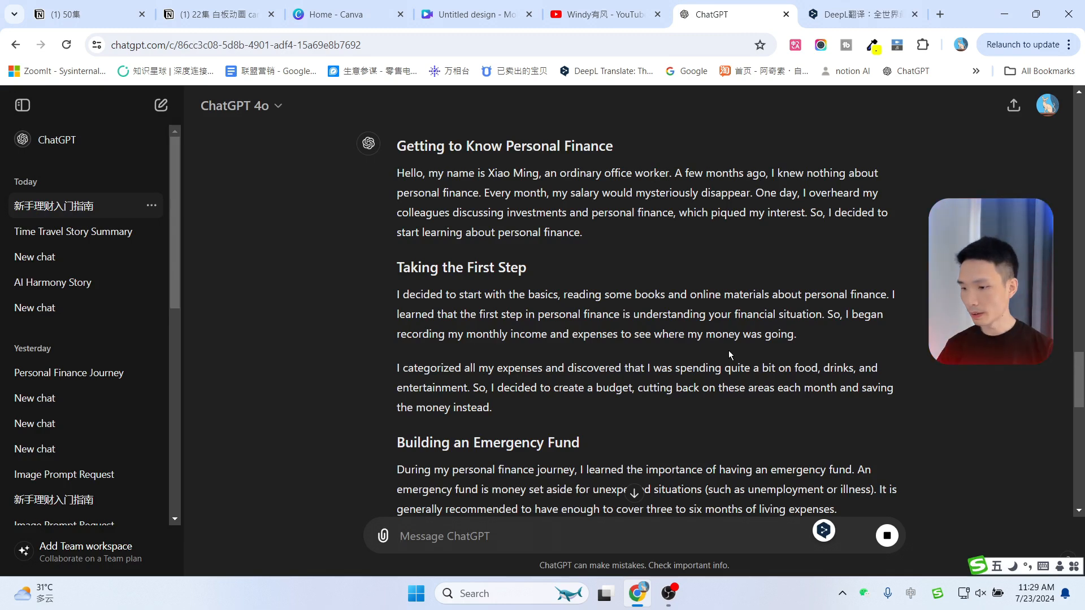
Select and copy the first paragraph of the English story, beginning with "Hello, my name is"
{"action": "scroll", "coordinate": [728, 350], "scroll_direction": "up", "scroll_amount": 2}
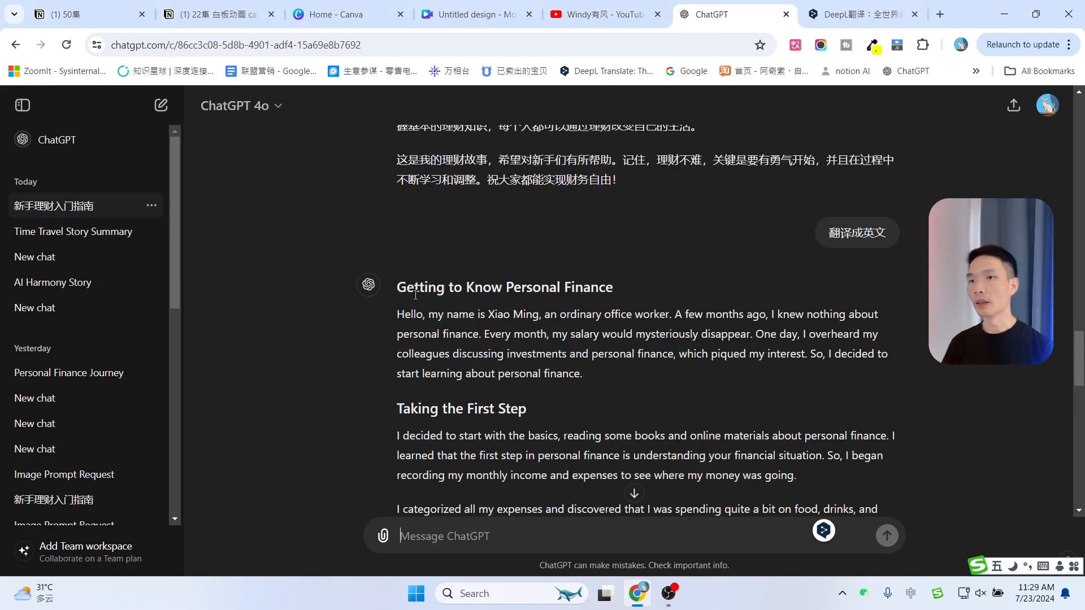
{"action": "left_click_drag", "start_coordinate": [397, 289], "coordinate": [531, 399]}
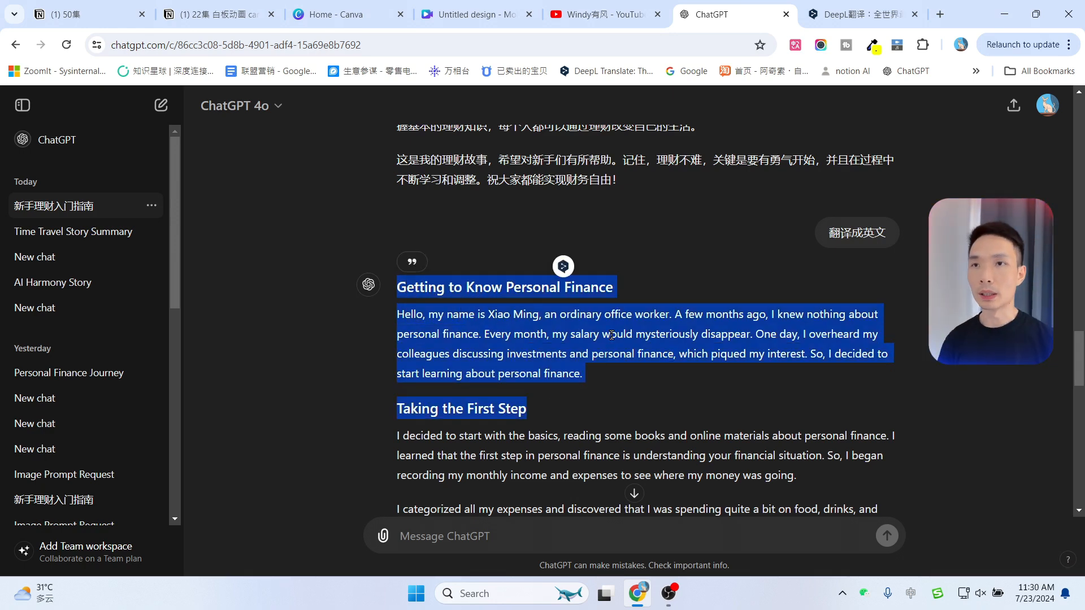
{"action": "left_click", "coordinate": [817, 12]}
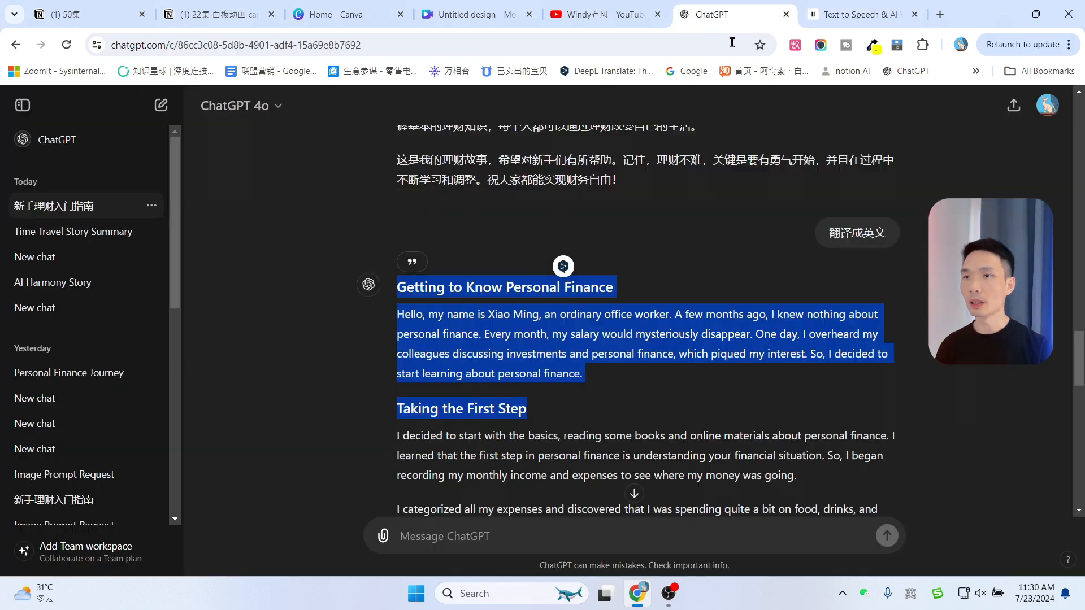
{"action": "left_click", "coordinate": [711, 15]}
{"action": "left_click", "coordinate": [400, 173]}
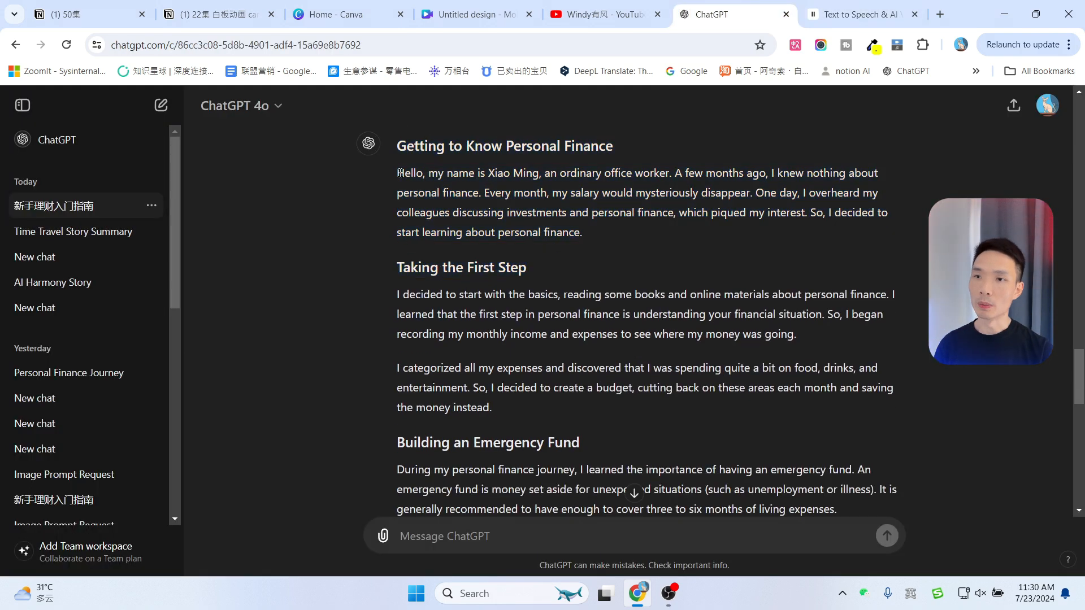
{"action": "left_click_drag", "start_coordinate": [407, 175], "coordinate": [668, 408]}
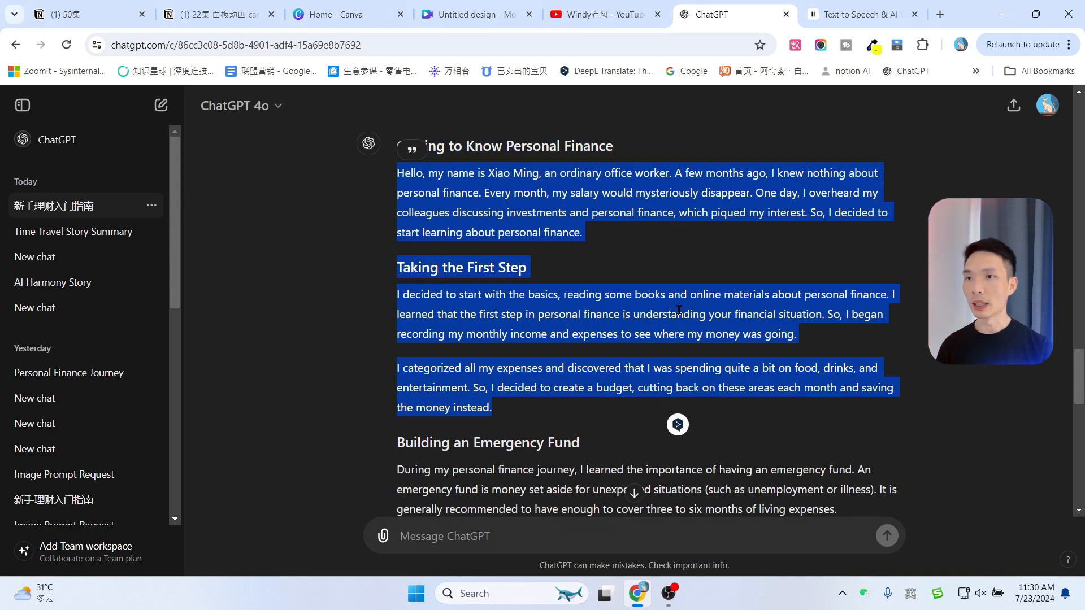
{"action": "left_click", "coordinate": [588, 236]}
{"action": "left_click_drag", "start_coordinate": [588, 235], "coordinate": [395, 173]}
{"action": "key", "text": "ctrl+c"}
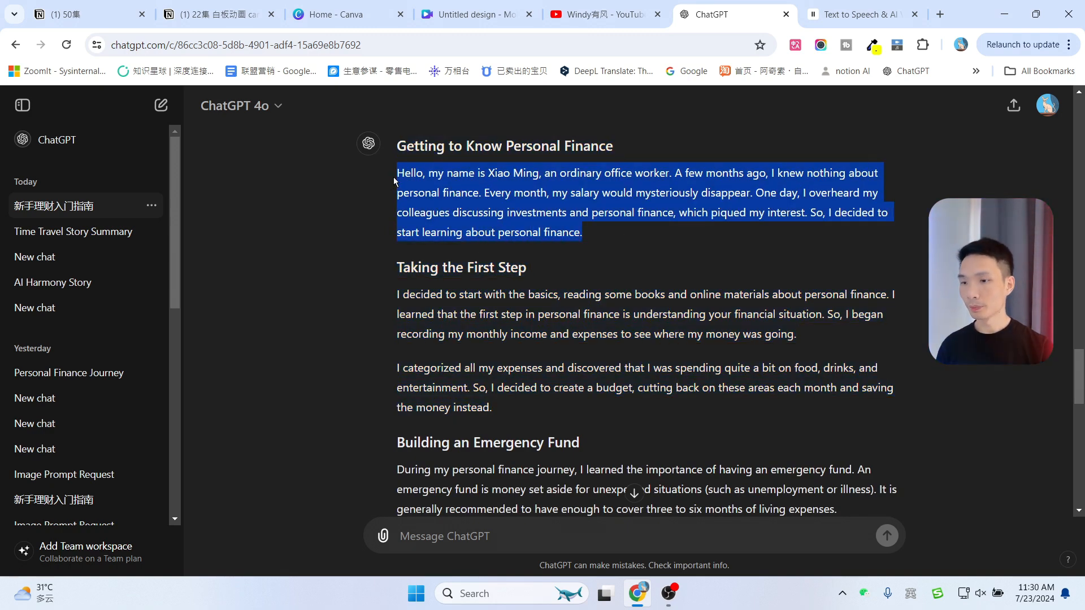
Open ElevenLabs Speech Synthesis and replace its sample text with the copied English paragraph
{"action": "left_click", "coordinate": [832, 13]}
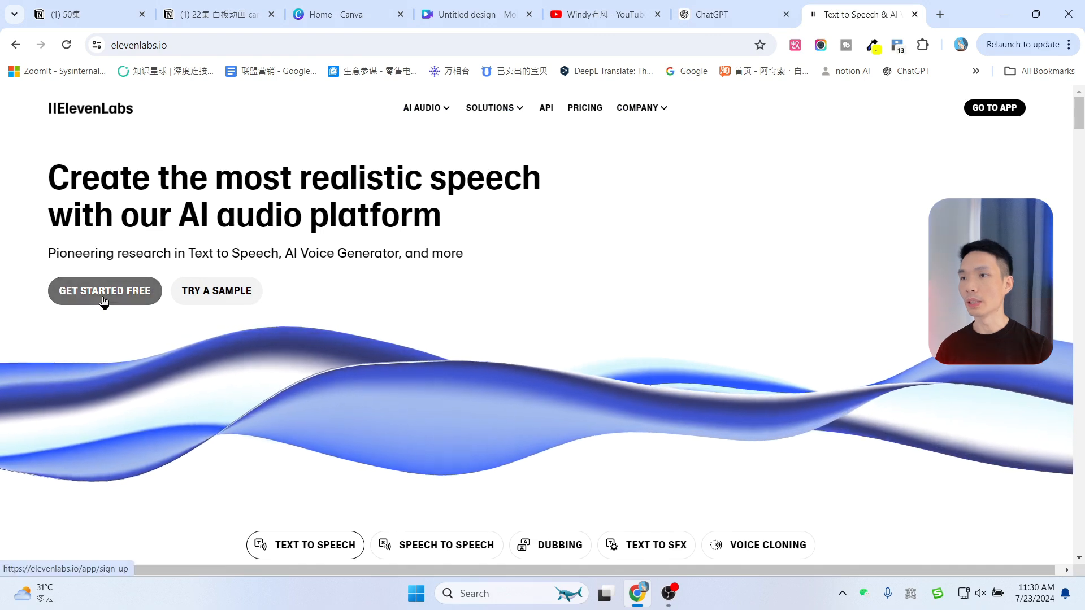
{"action": "left_click", "coordinate": [104, 294]}
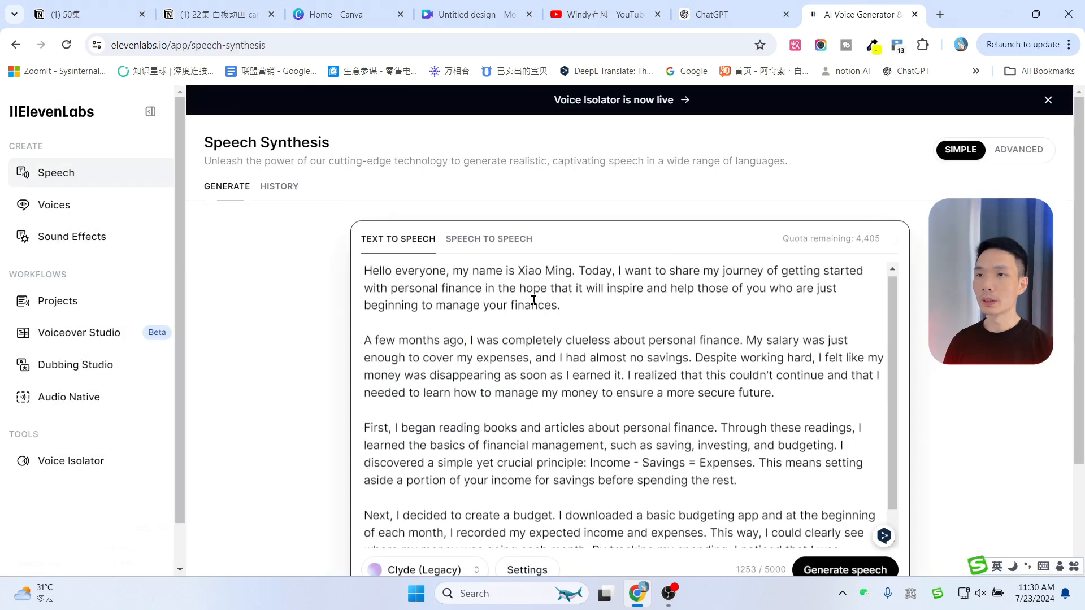
{"action": "key", "text": "ctrl+a"}
{"action": "key", "text": "ctrl+v"}
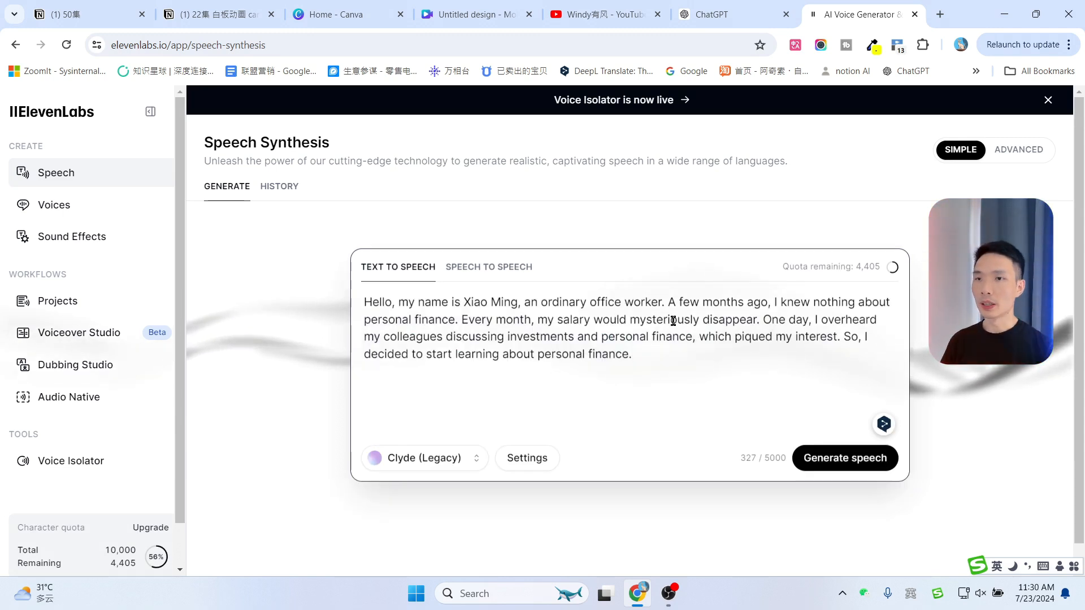
Open the voice library and browse the weekly top pick voices
{"action": "left_click", "coordinate": [53, 214]}
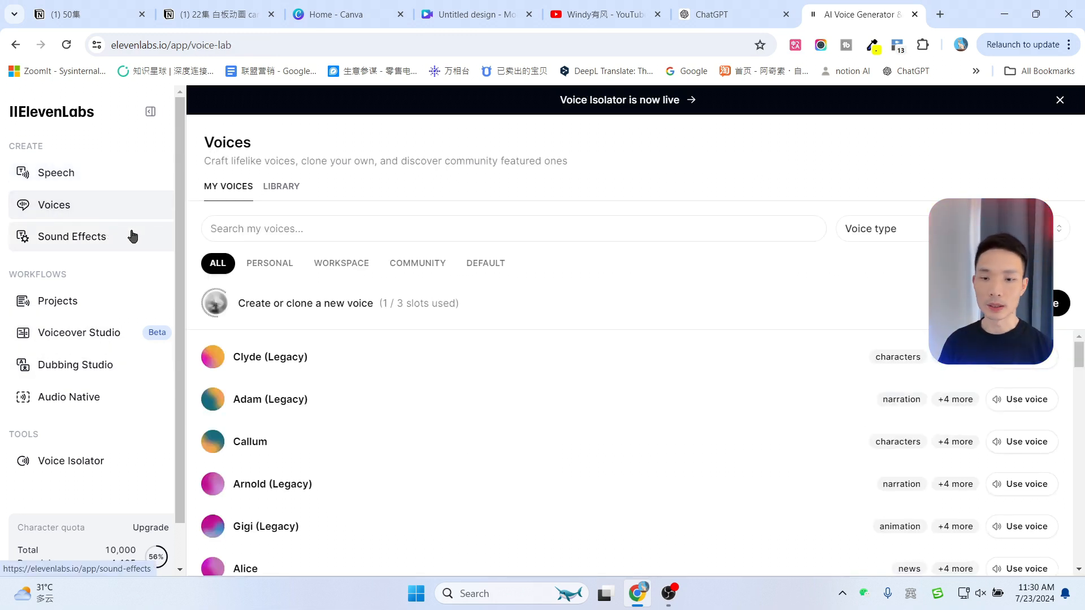
{"action": "left_click", "coordinate": [280, 188]}
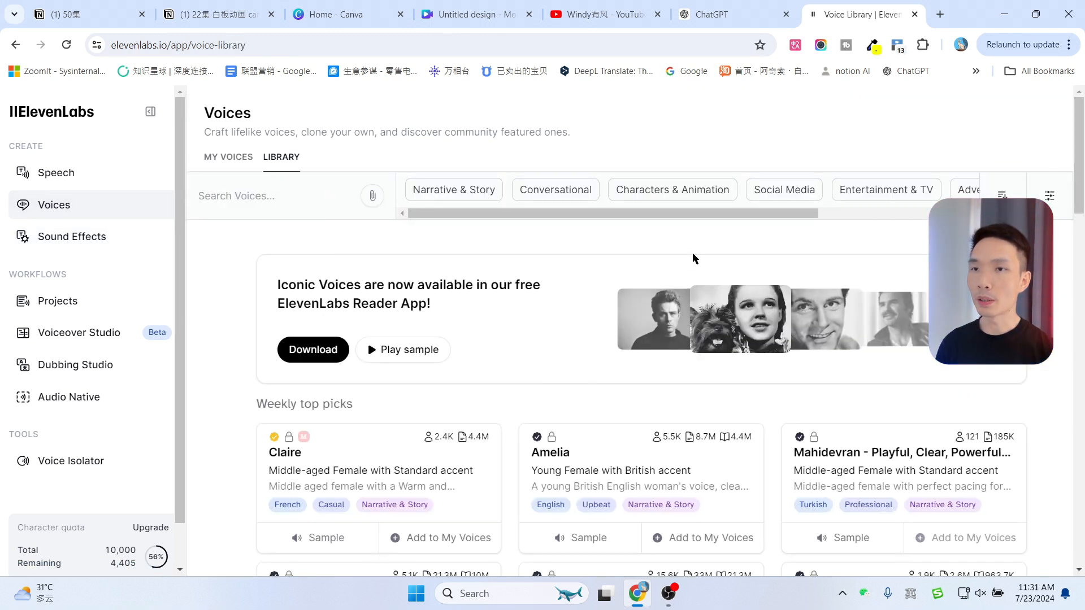
{"action": "scroll", "coordinate": [706, 417], "scroll_direction": "down", "scroll_amount": 3}
{"action": "scroll", "coordinate": [528, 379], "scroll_direction": "down", "scroll_amount": 3}
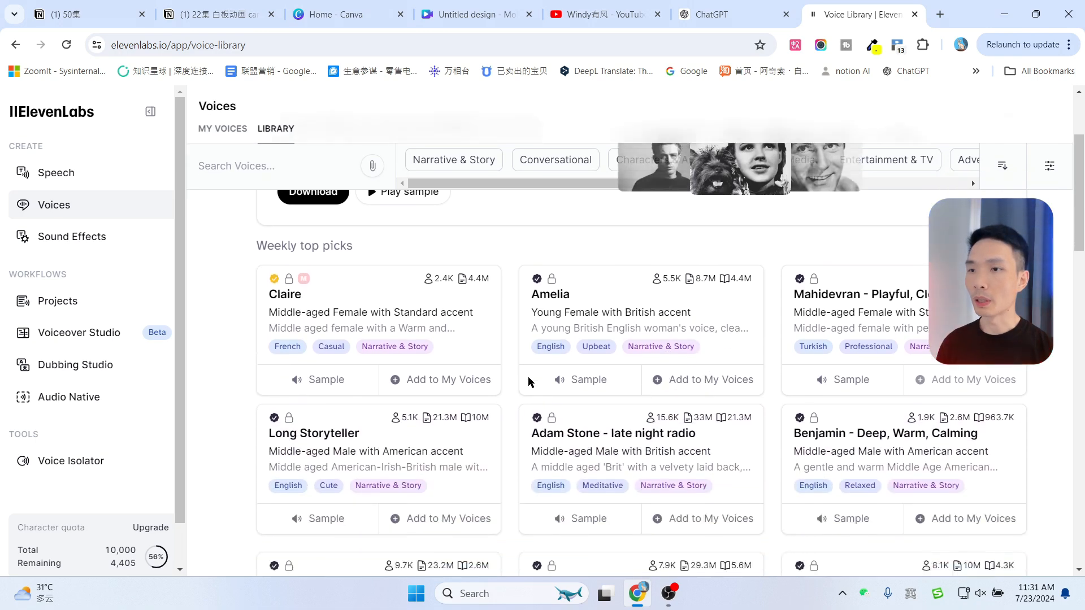
{"action": "scroll", "coordinate": [515, 376], "scroll_direction": "down", "scroll_amount": 1}
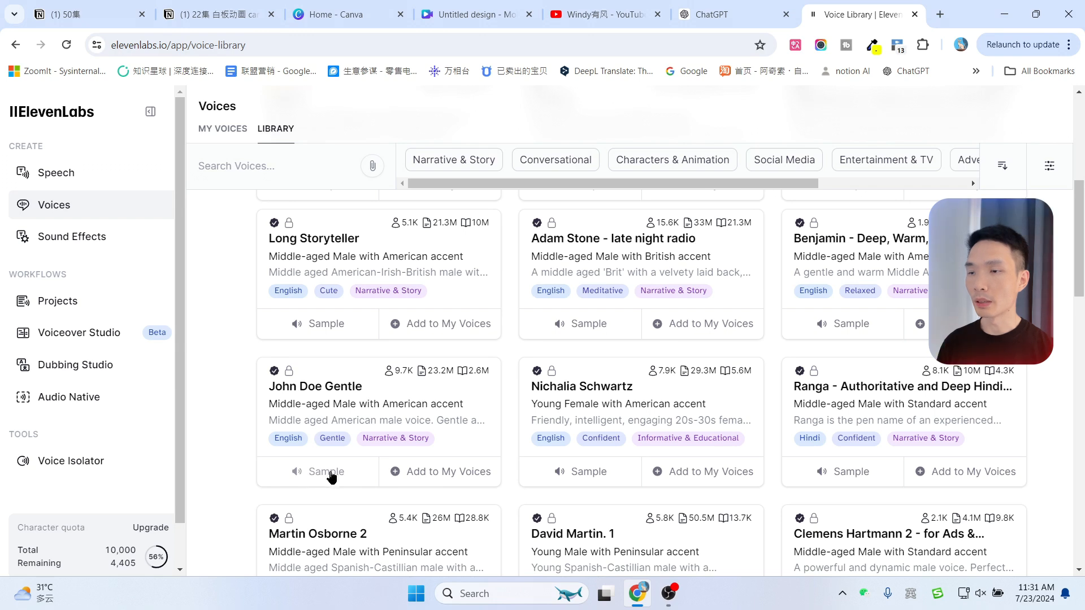
{"action": "scroll", "coordinate": [1084, 150], "scroll_direction": "up", "scroll_amount": 3}
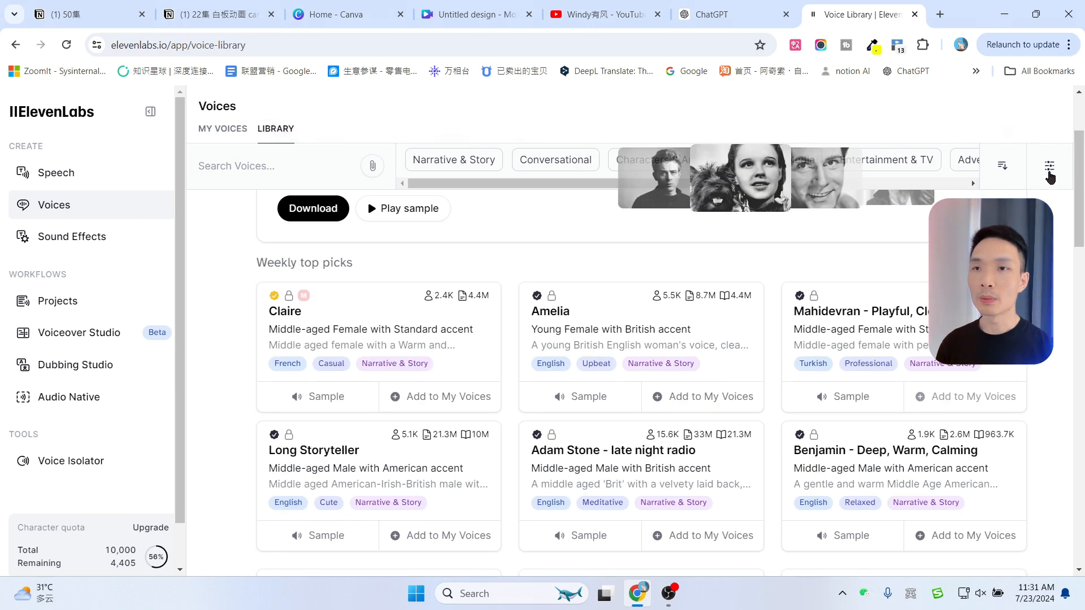
Filter the voice library to Male, Middle Aged and English voices
{"action": "left_click", "coordinate": [1048, 167]}
{"action": "scroll", "coordinate": [1041, 190], "scroll_direction": "up", "scroll_amount": 3}
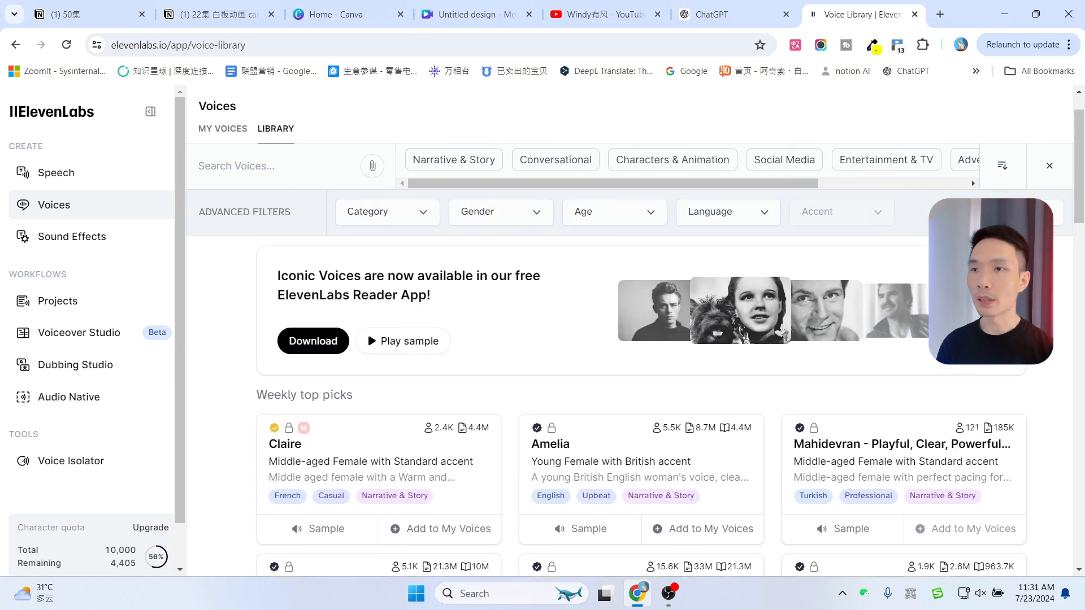
{"action": "left_click", "coordinate": [501, 244]}
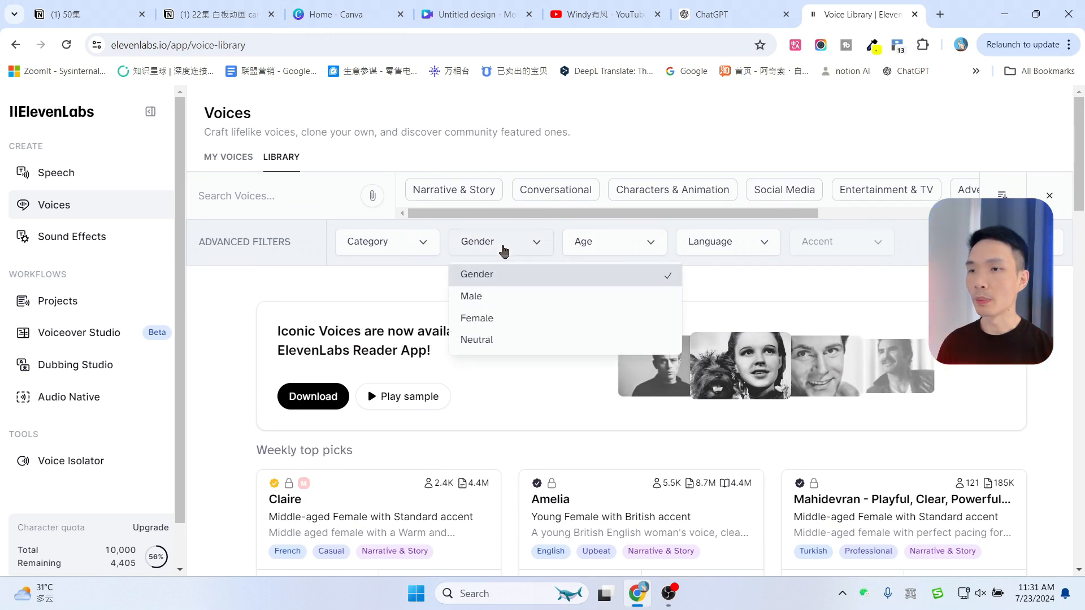
{"action": "left_click", "coordinate": [486, 296]}
{"action": "left_click", "coordinate": [606, 244]}
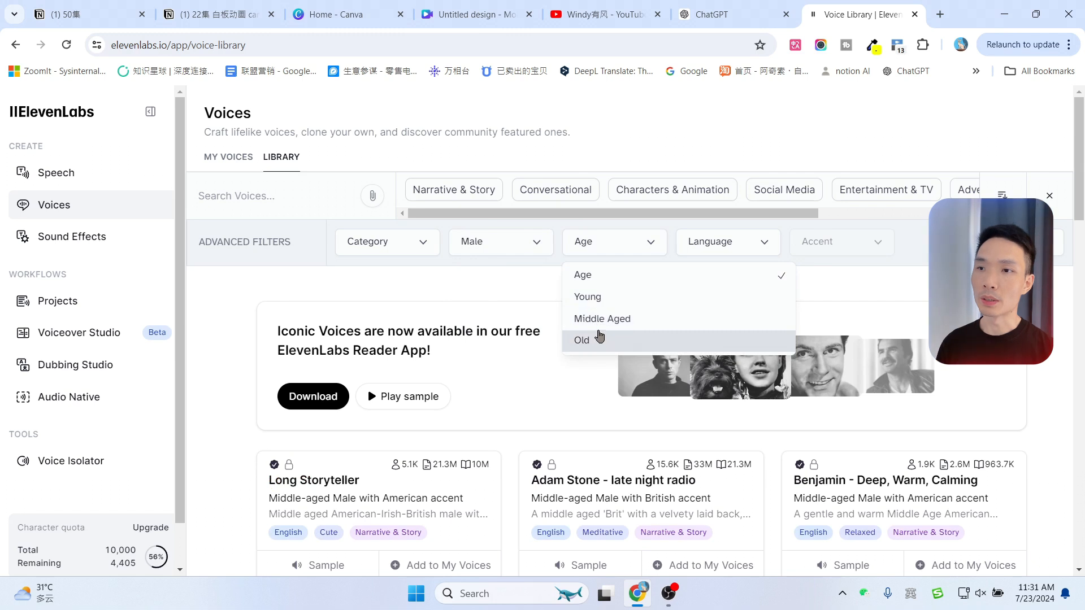
{"action": "left_click", "coordinate": [585, 319]}
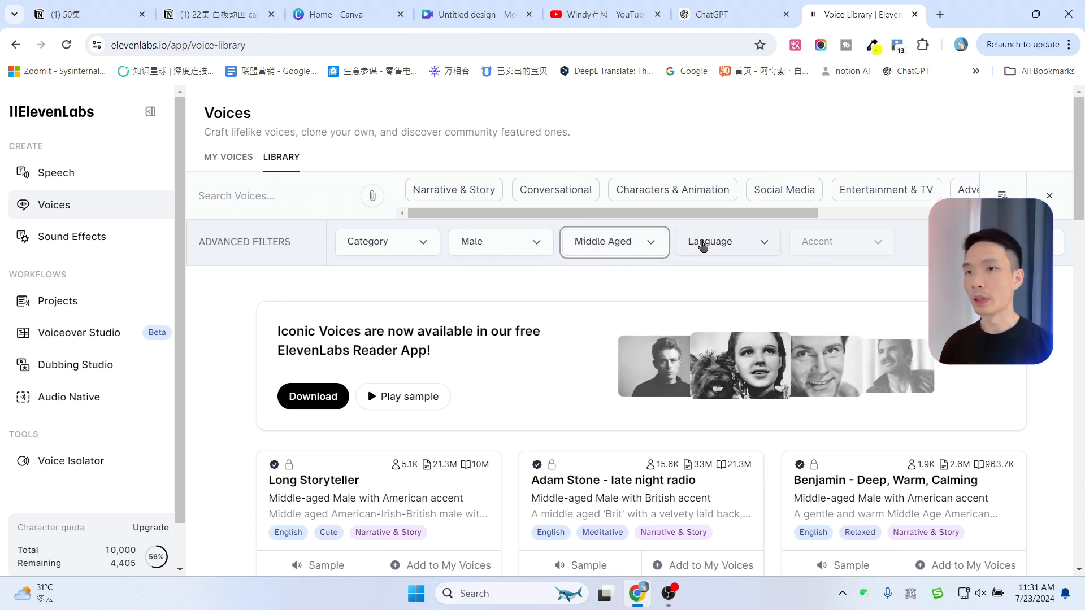
{"action": "left_click", "coordinate": [701, 243]}
{"action": "scroll", "coordinate": [729, 339], "scroll_direction": "down", "scroll_amount": 4}
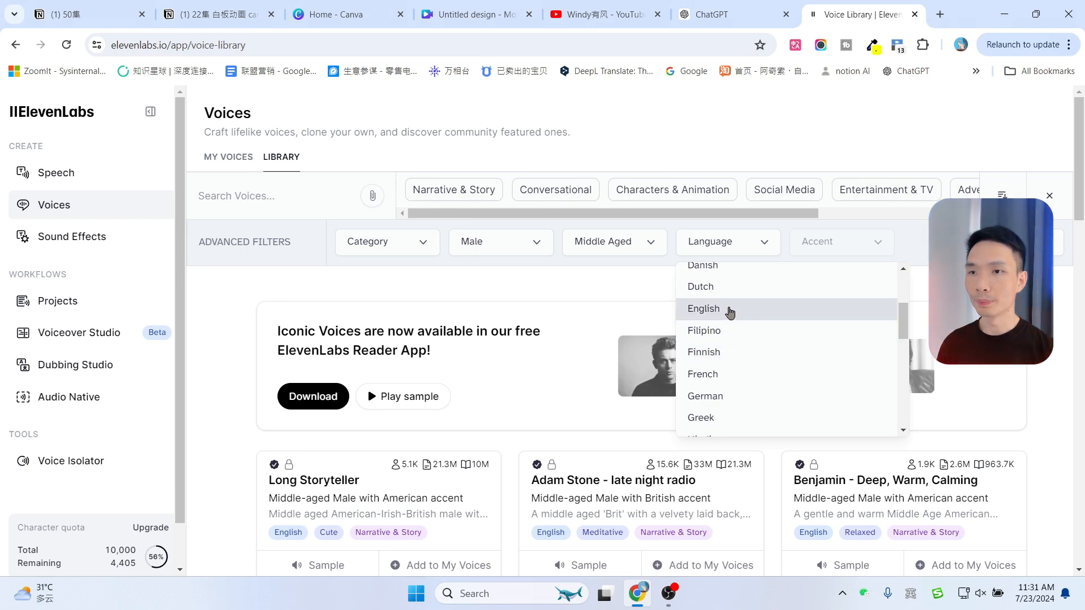
{"action": "left_click", "coordinate": [729, 309]}
Add the "Benjamin - Deep, Warm, Calming" voice to My Voices
{"action": "scroll", "coordinate": [444, 382], "scroll_direction": "down", "scroll_amount": 3}
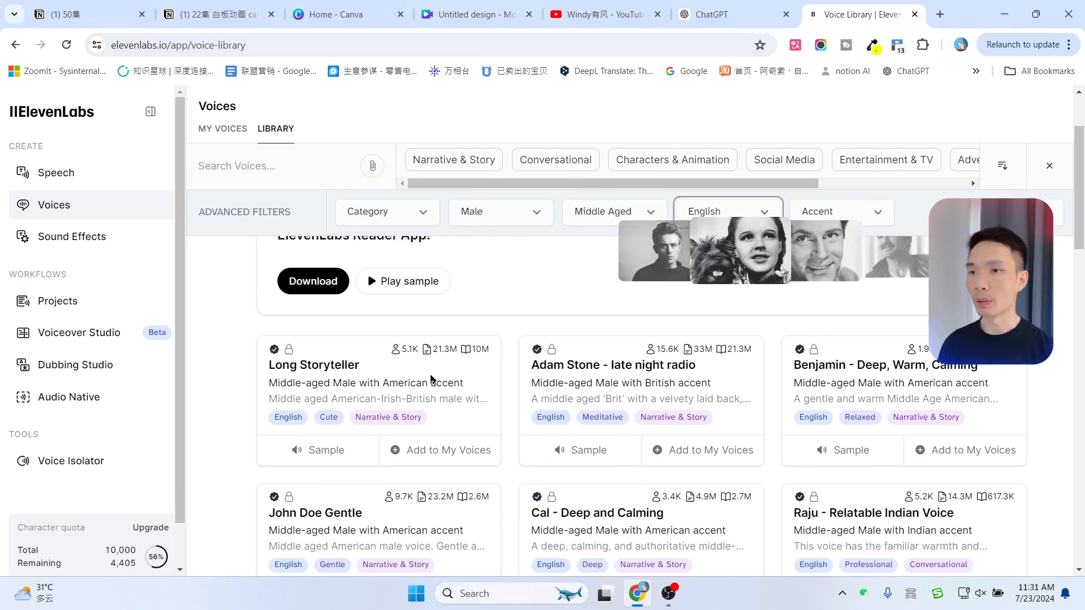
{"action": "scroll", "coordinate": [619, 363], "scroll_direction": "down", "scroll_amount": 1}
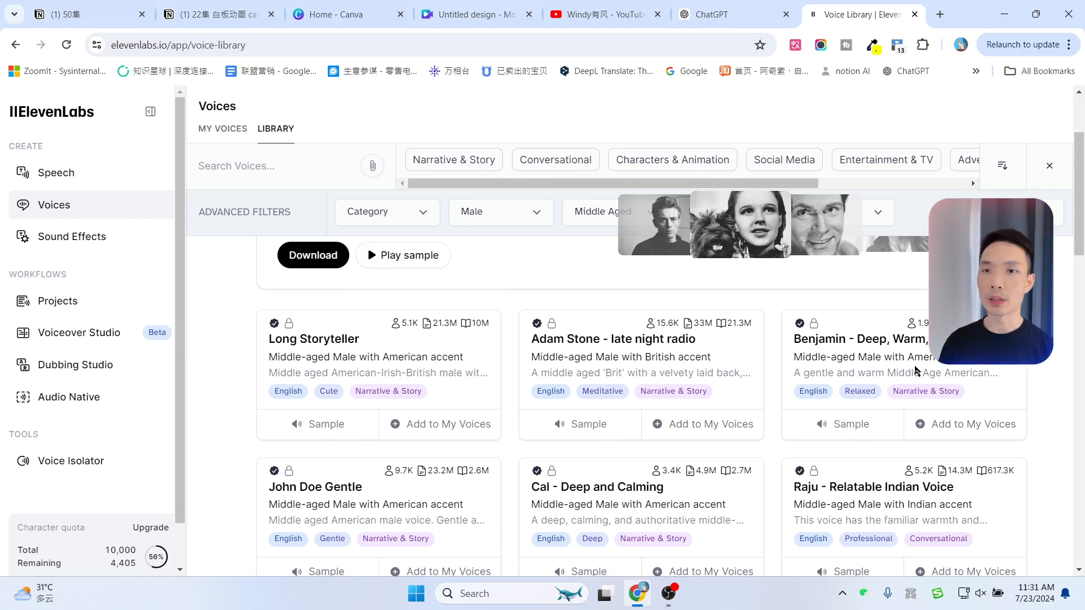
{"action": "left_click", "coordinate": [952, 430]}
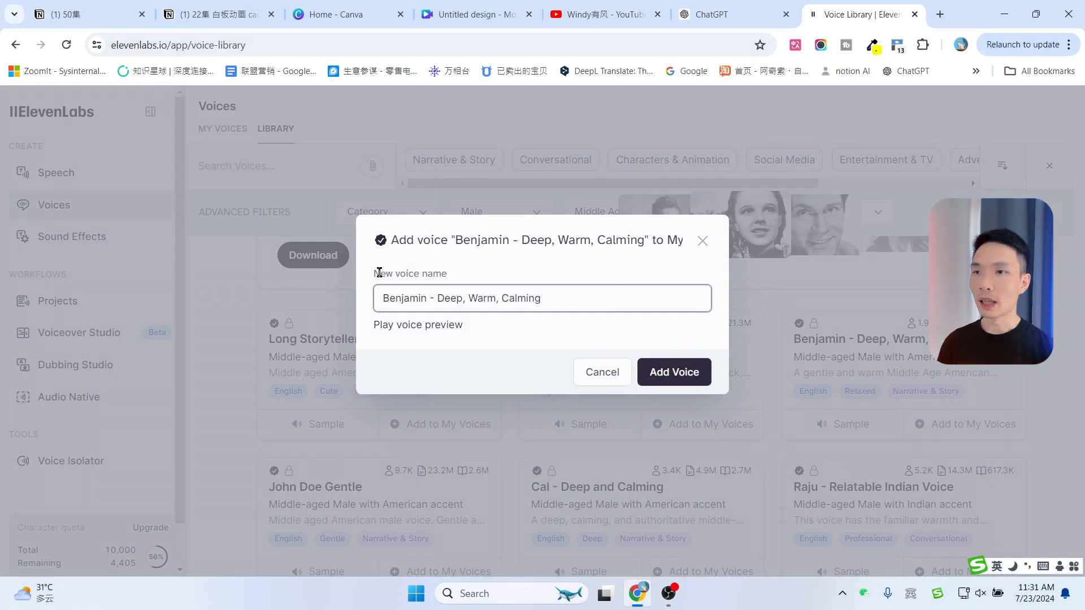
{"action": "left_click", "coordinate": [672, 373]}
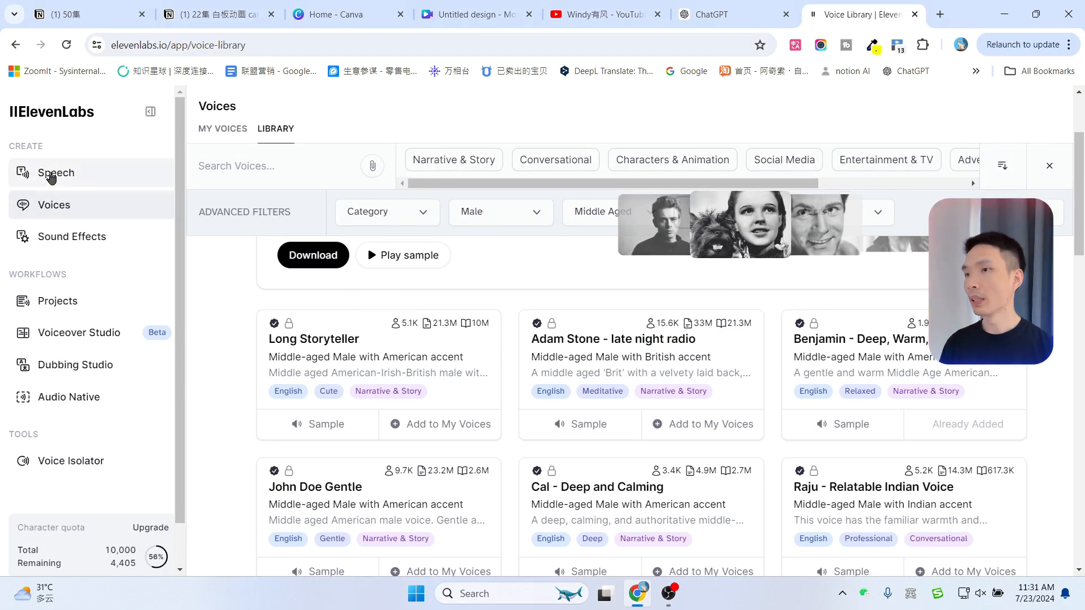
Return to Speech Synthesis and choose the Benjamin voice for the pasted paragraph
{"action": "left_click", "coordinate": [49, 180]}
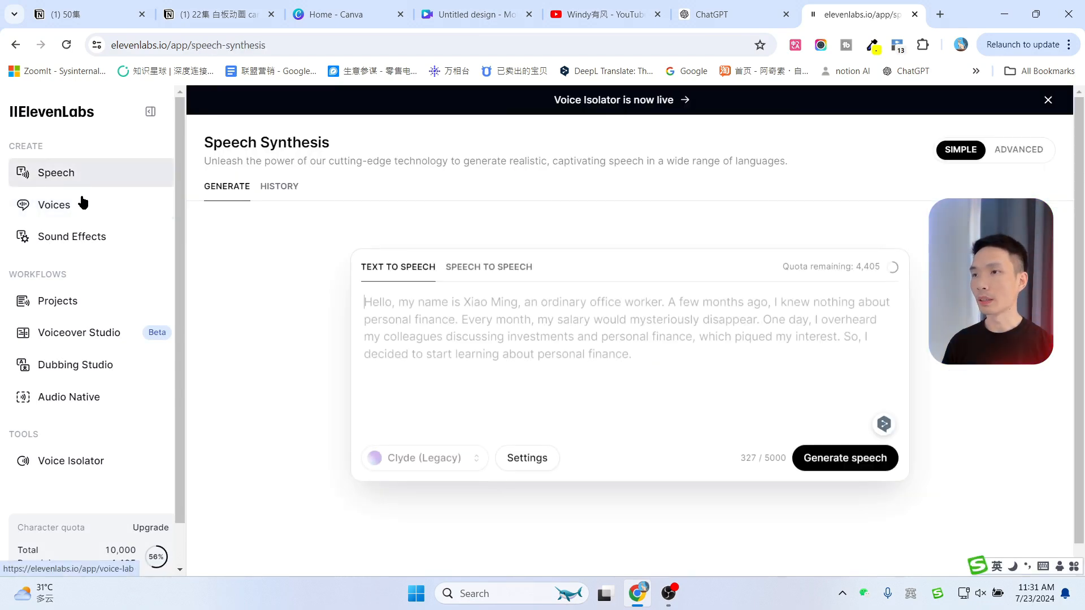
{"action": "left_click", "coordinate": [405, 467]}
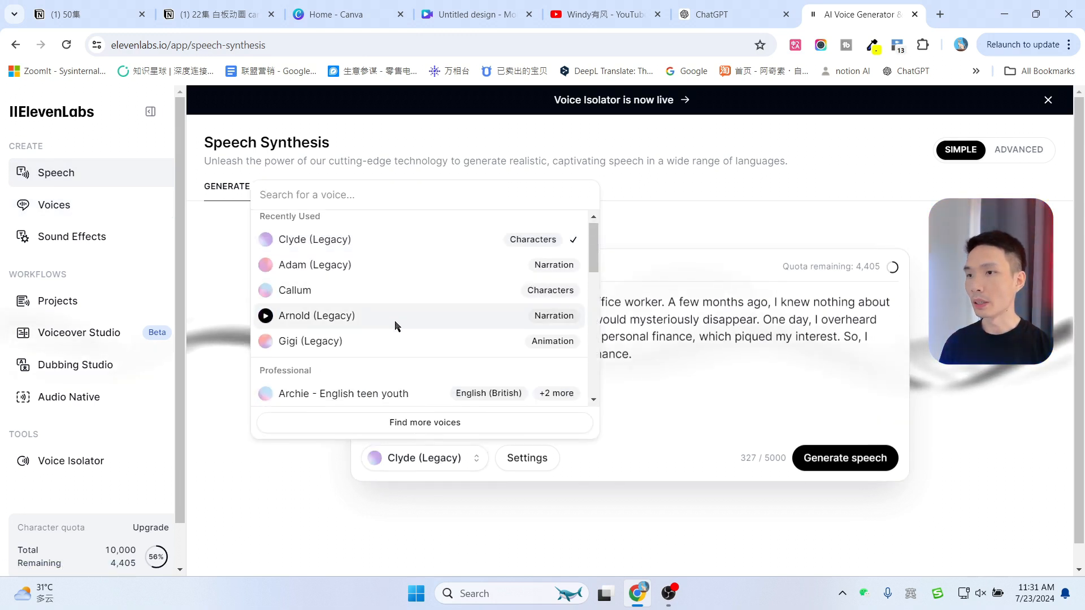
{"action": "scroll", "coordinate": [316, 286], "scroll_direction": "down", "scroll_amount": 3}
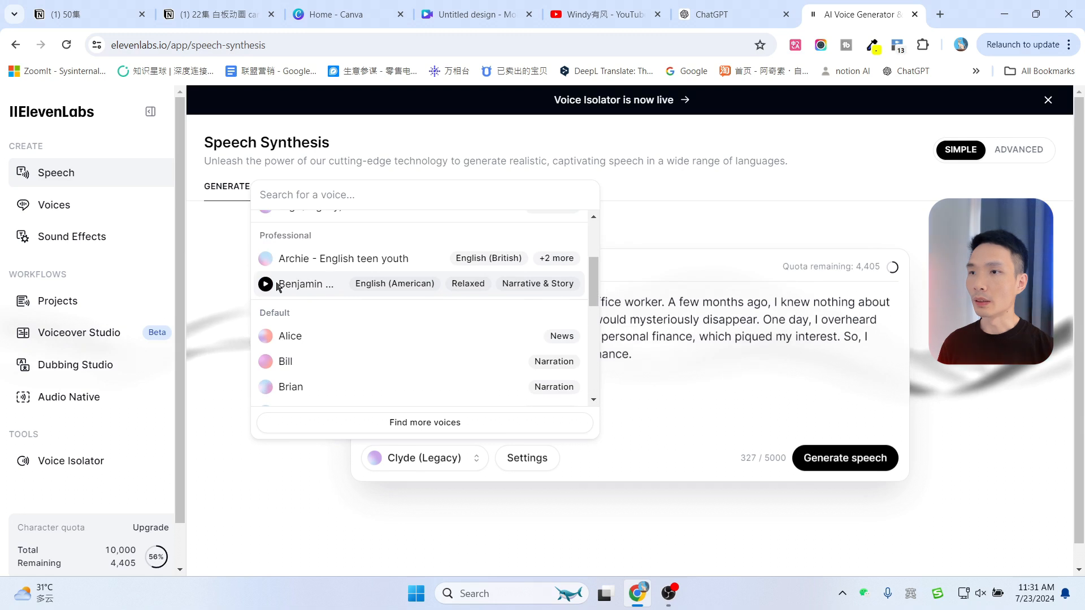
{"action": "left_click", "coordinate": [319, 288]}
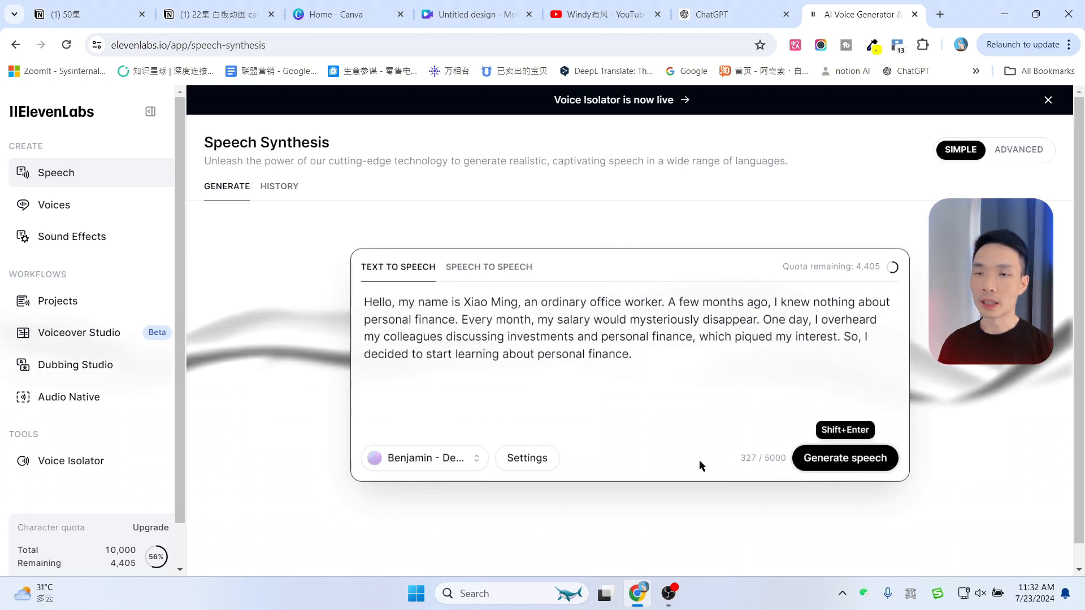
Check the voice settings, generate speech from the paragraph with the Benjamin voice, and pause playback
{"action": "left_click", "coordinate": [531, 455]}
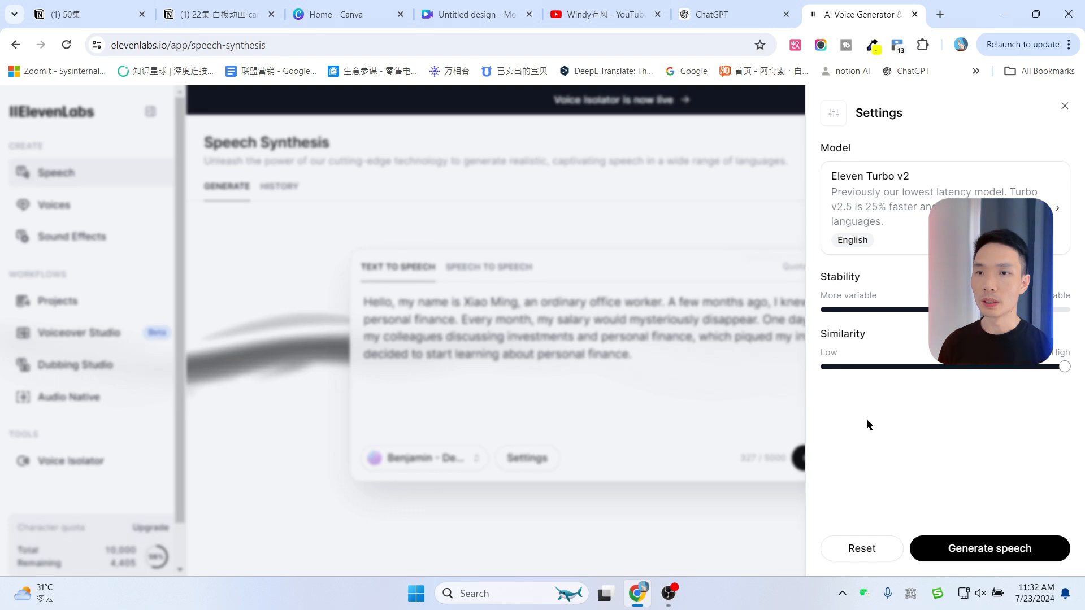
{"action": "left_click", "coordinate": [684, 503]}
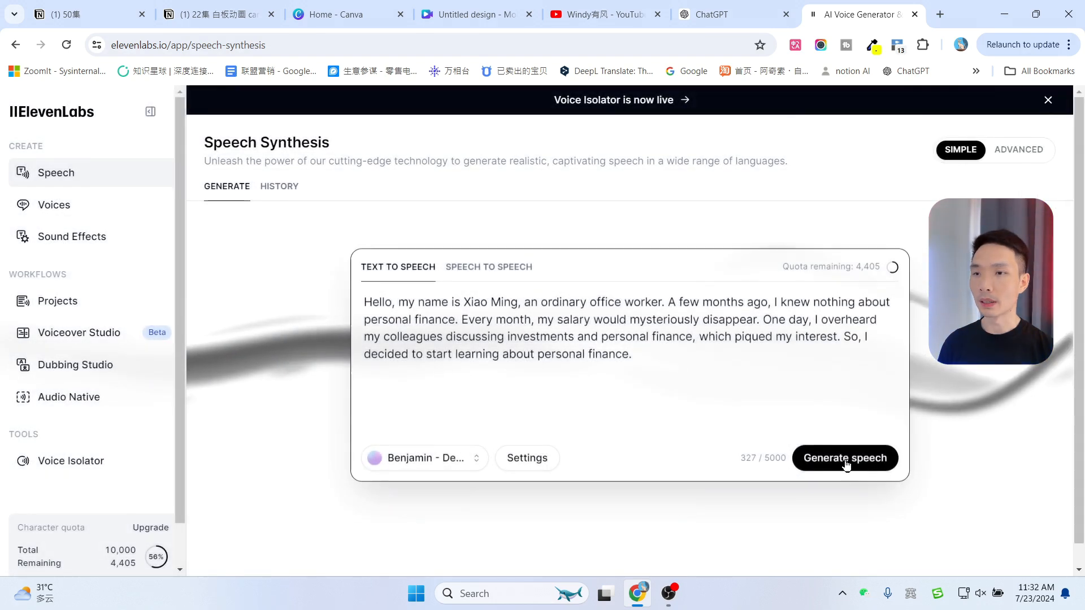
{"action": "left_click", "coordinate": [846, 459]}
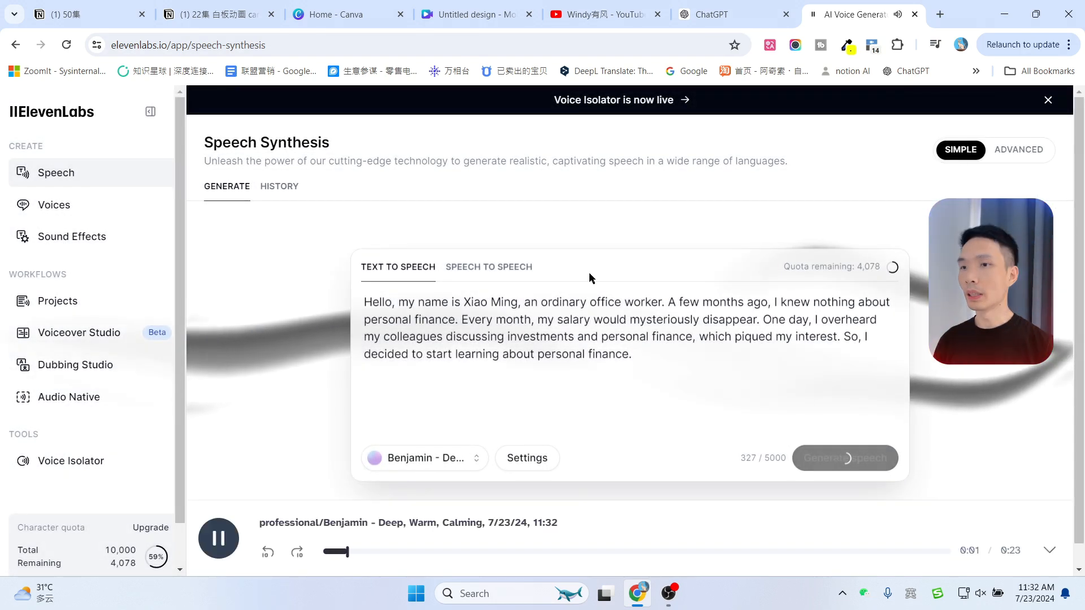
{"action": "left_click", "coordinate": [218, 541]}
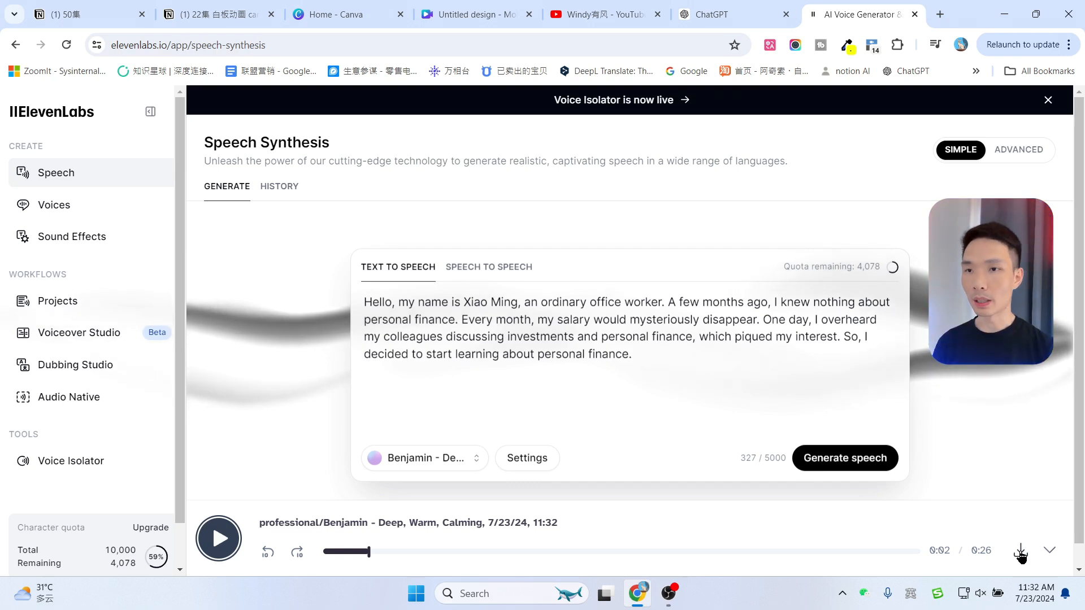
Open canva.com in a new browser tab
{"action": "left_click", "coordinate": [943, 16]}
{"action": "type", "text": "ca"}
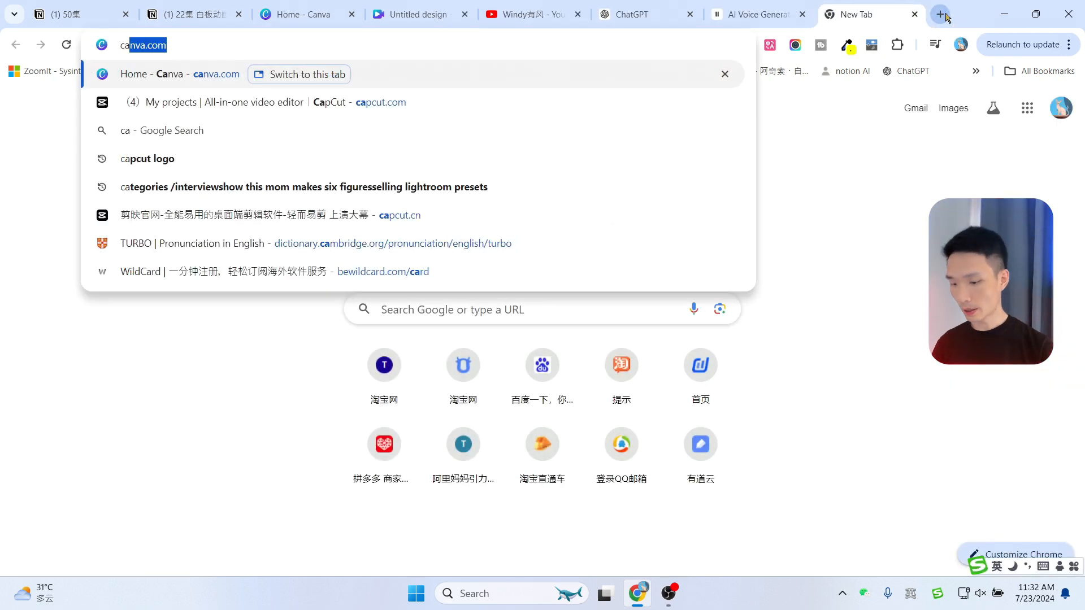
{"action": "key", "text": "Return"}
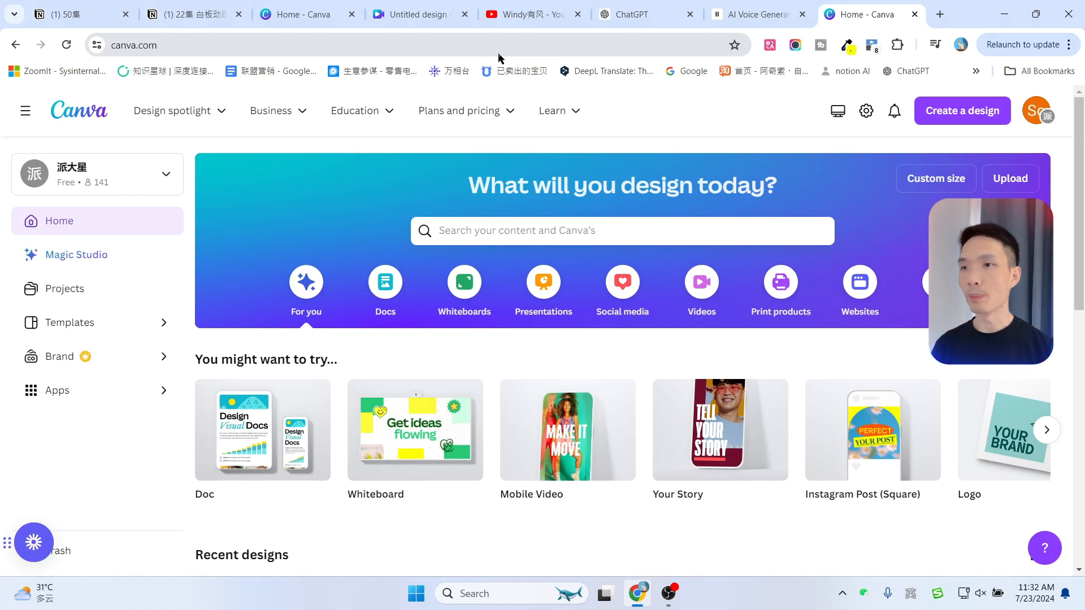
Create a blank Mobile Video design from the suggested design types
{"action": "scroll", "coordinate": [542, 283], "scroll_direction": "down", "scroll_amount": 1}
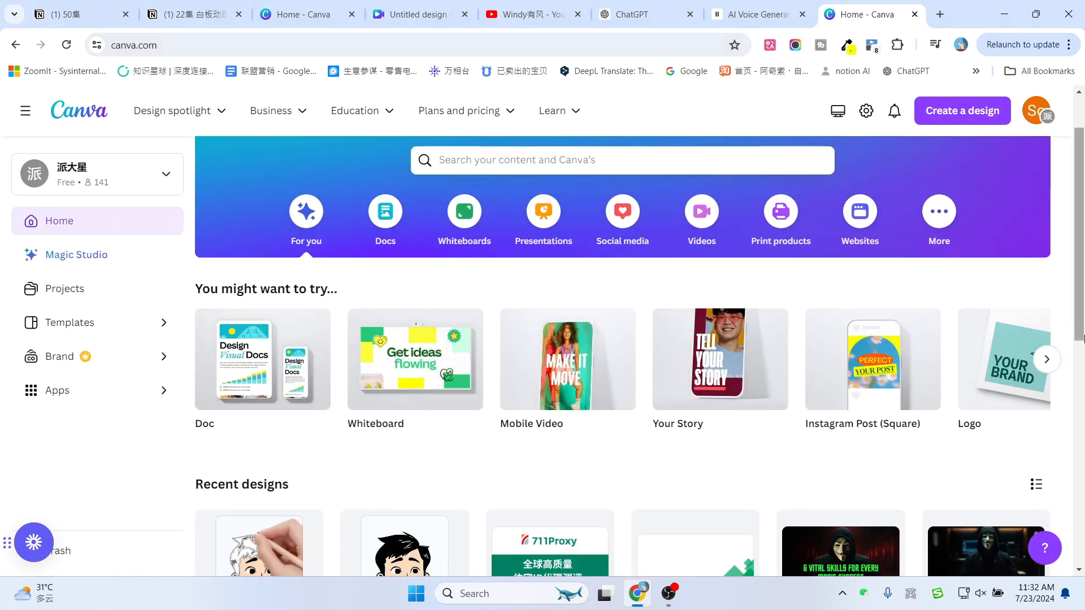
{"action": "left_click", "coordinate": [1048, 361]}
{"action": "left_click", "coordinate": [208, 360]}
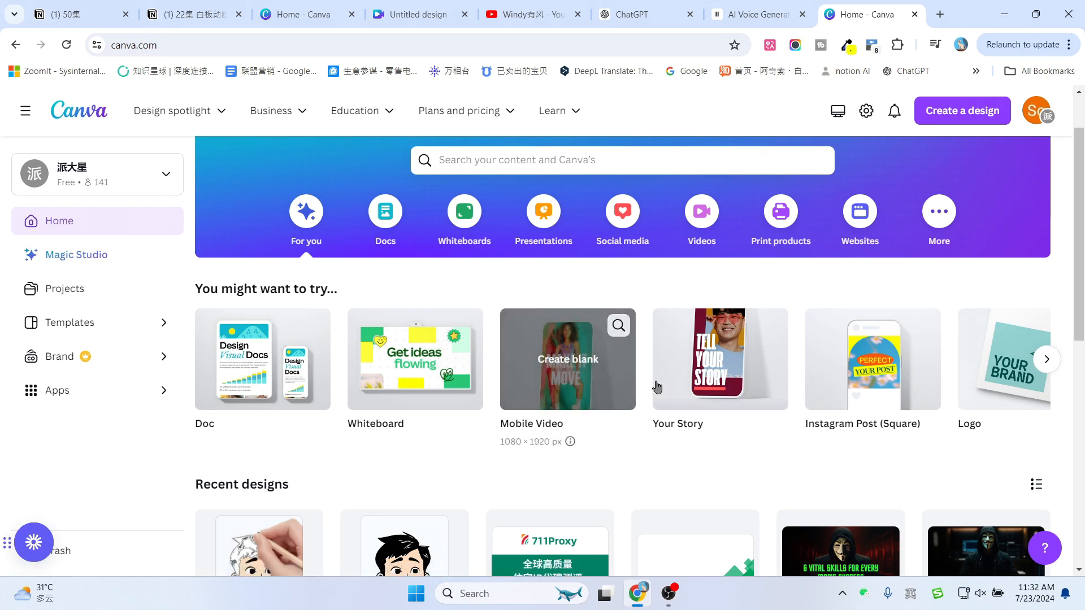
{"action": "left_click", "coordinate": [565, 347]}
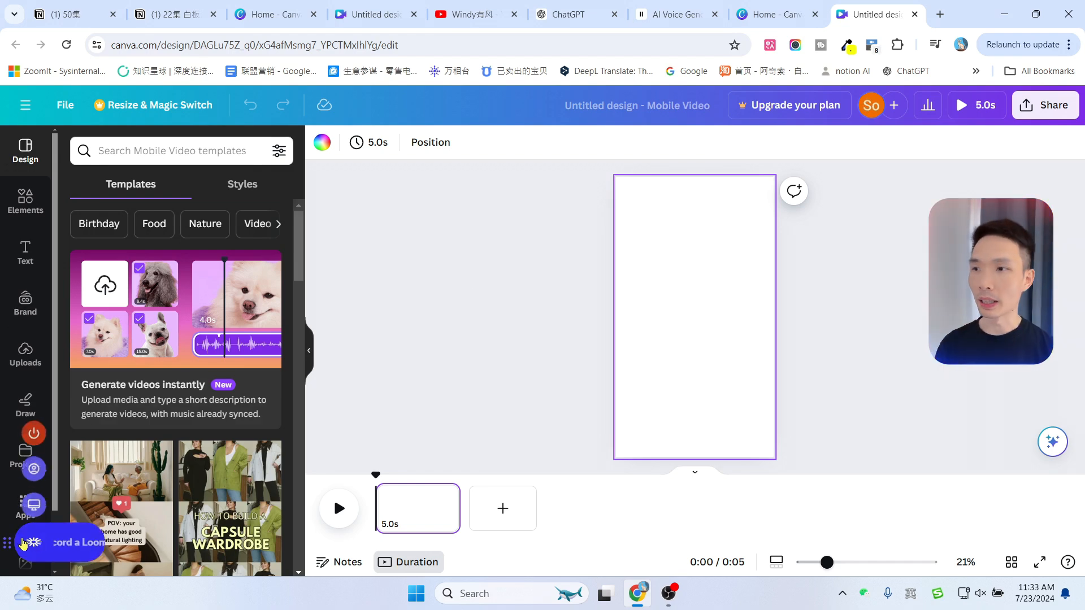
Search the Canva apps for "magic media" and open the Magic Media app
{"action": "right_click", "coordinate": [45, 546]}
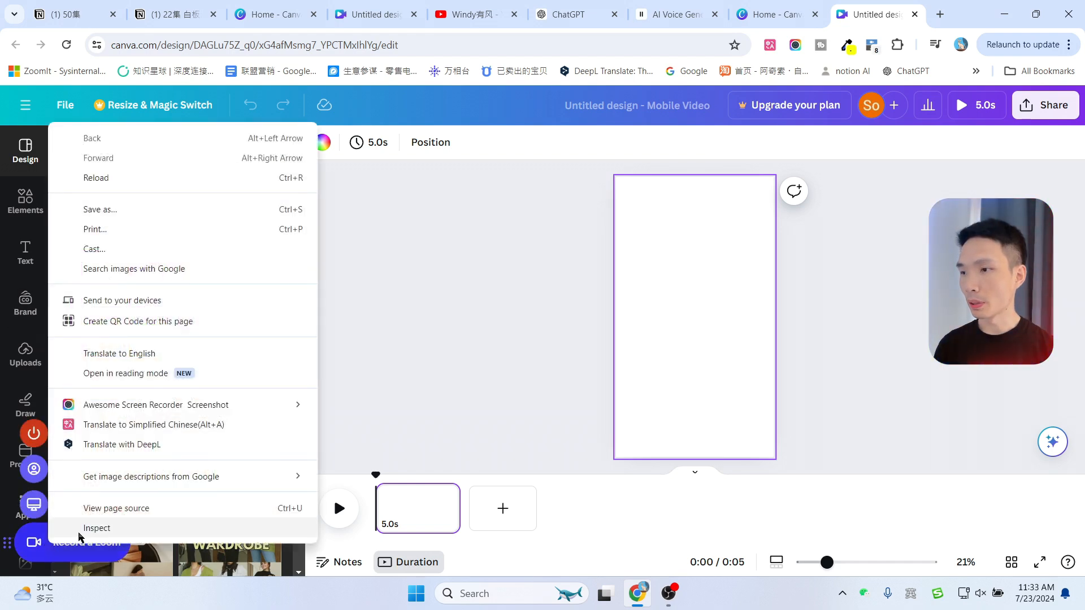
{"action": "scroll", "coordinate": [20, 395], "scroll_direction": "down", "scroll_amount": 2}
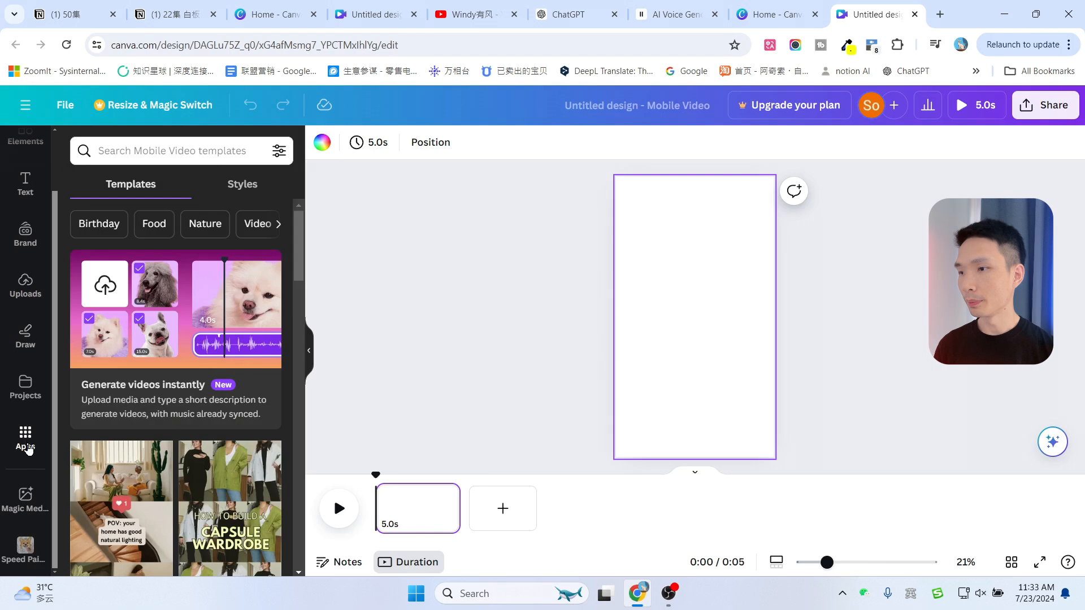
{"action": "left_click", "coordinate": [27, 447]}
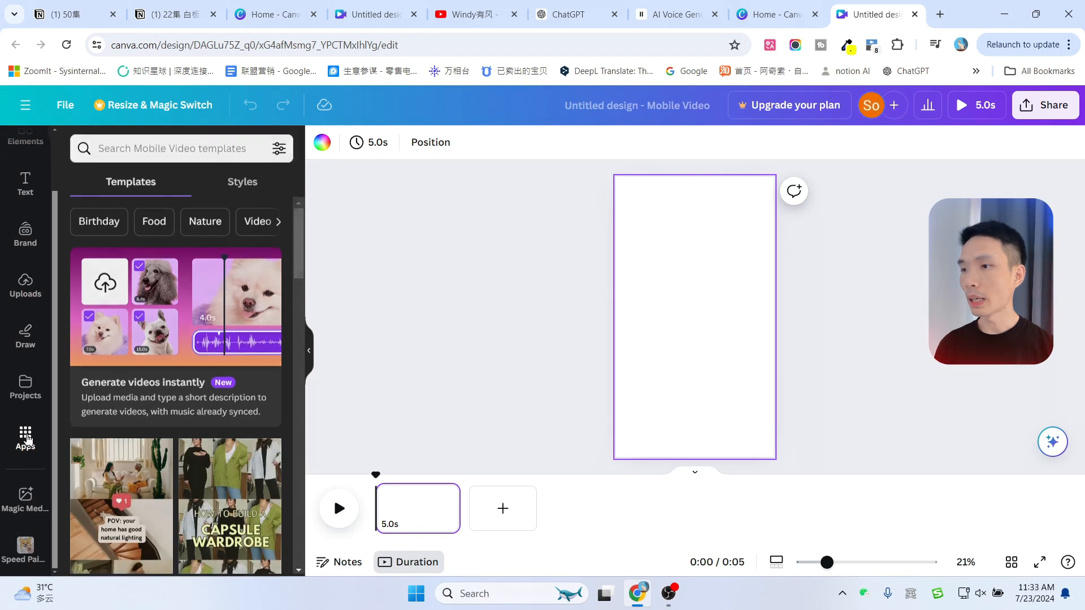
{"action": "left_click", "coordinate": [128, 157]}
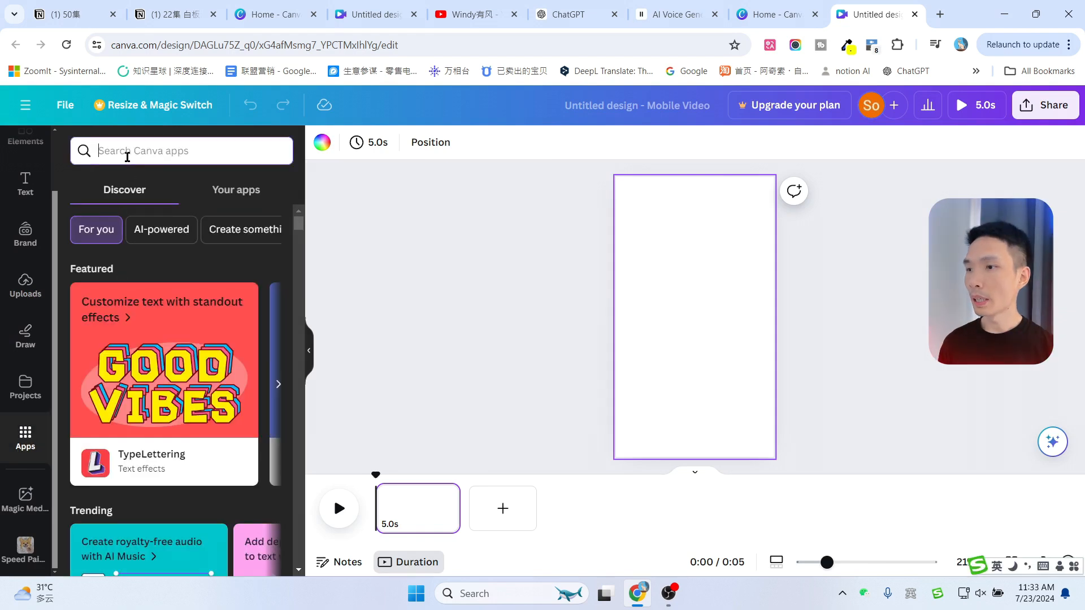
{"action": "key", "text": "Return"}
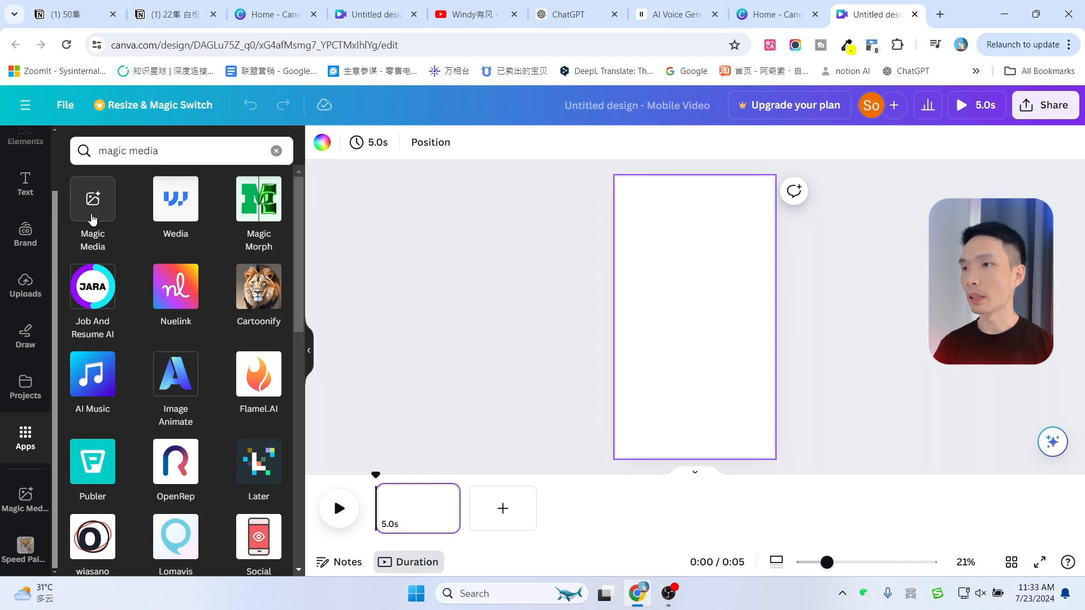
{"action": "left_click", "coordinate": [93, 219]}
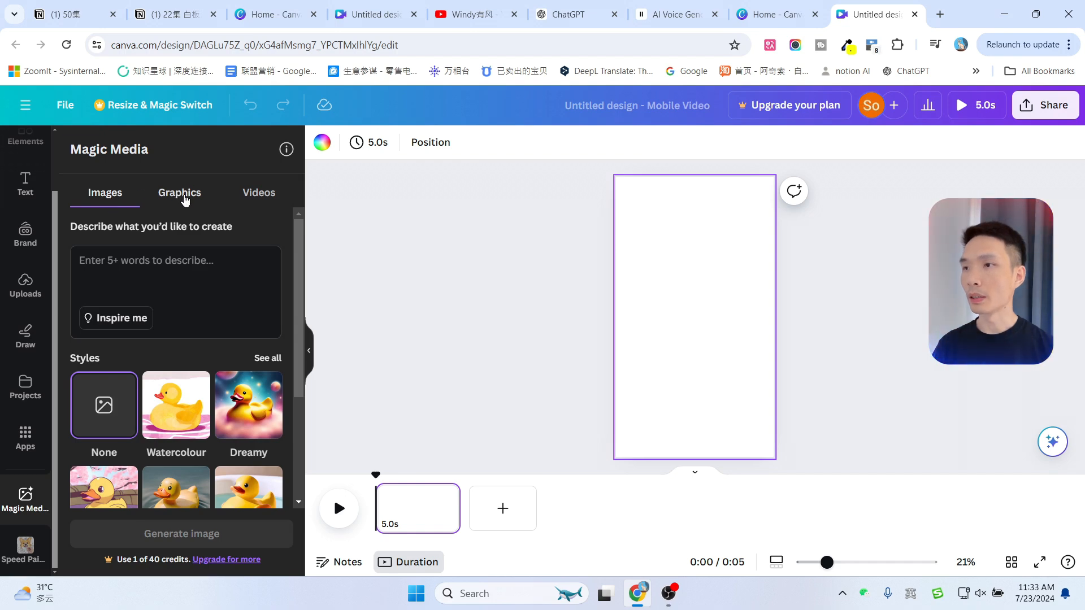
Switch Magic Media to its Graphics generator and return to the Canva home tab
{"action": "left_click", "coordinate": [263, 199]}
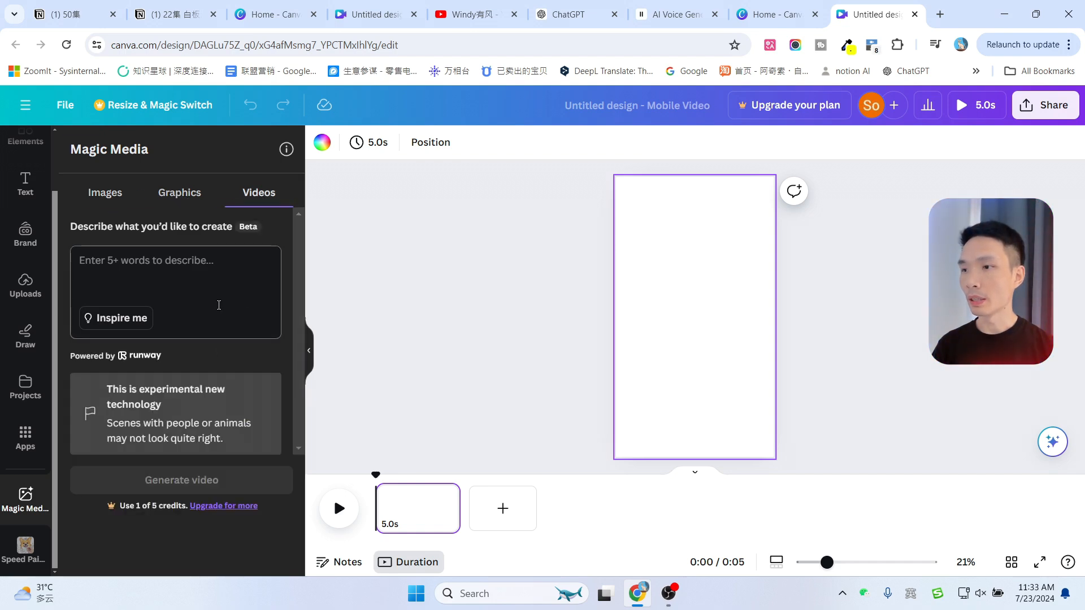
{"action": "left_click", "coordinate": [181, 193]}
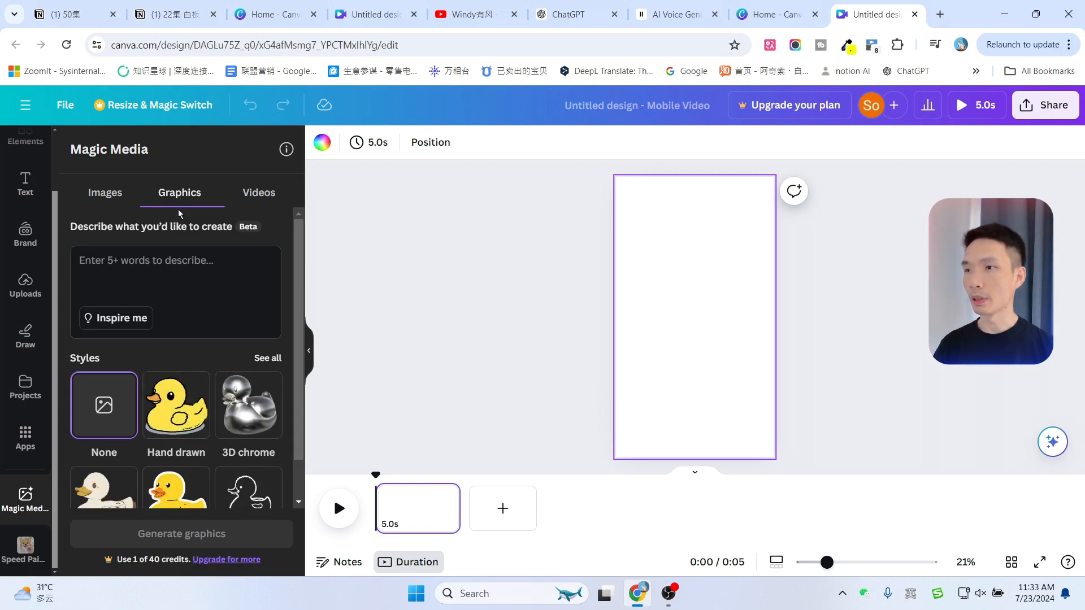
{"action": "left_click", "coordinate": [777, 14]}
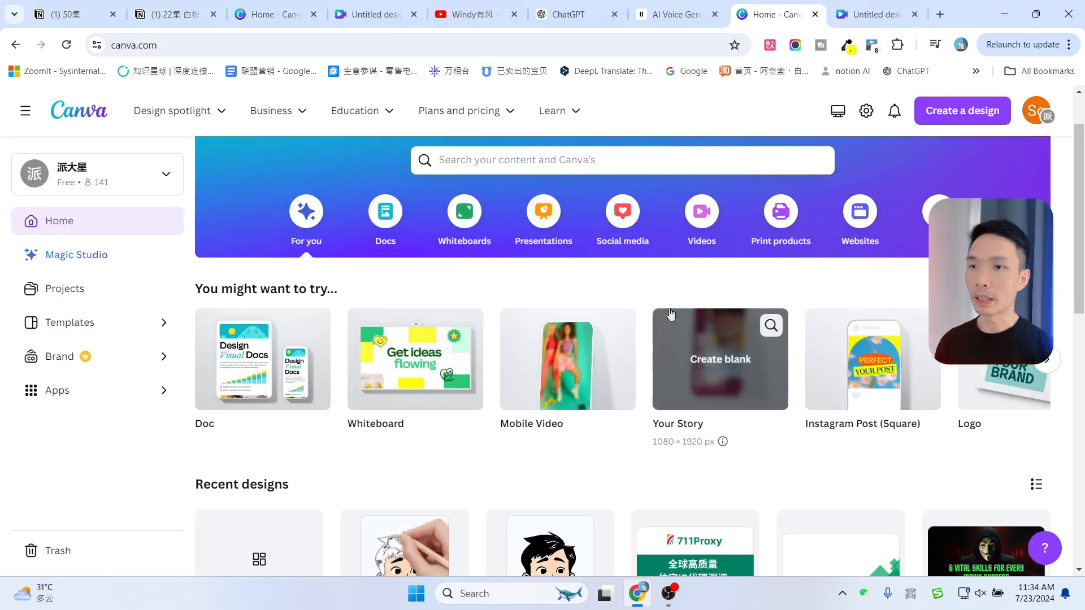
Open the existing cartoon-boy Mobile Video design from the recent designs
{"action": "scroll", "coordinate": [484, 462], "scroll_direction": "down", "scroll_amount": 4}
{"action": "left_click", "coordinate": [386, 362]}
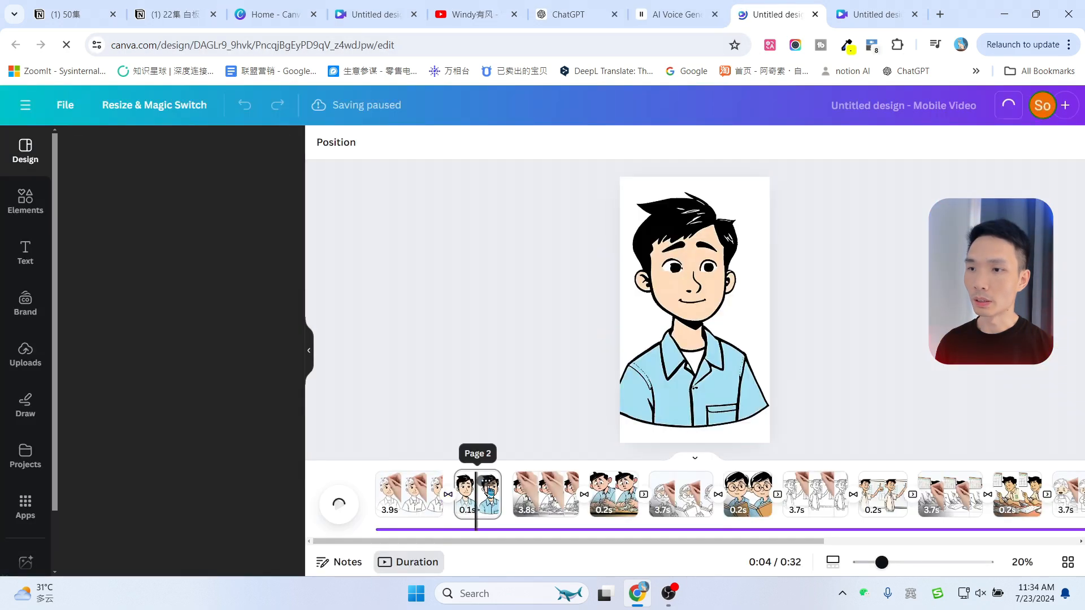
{"action": "left_click", "coordinate": [489, 482]}
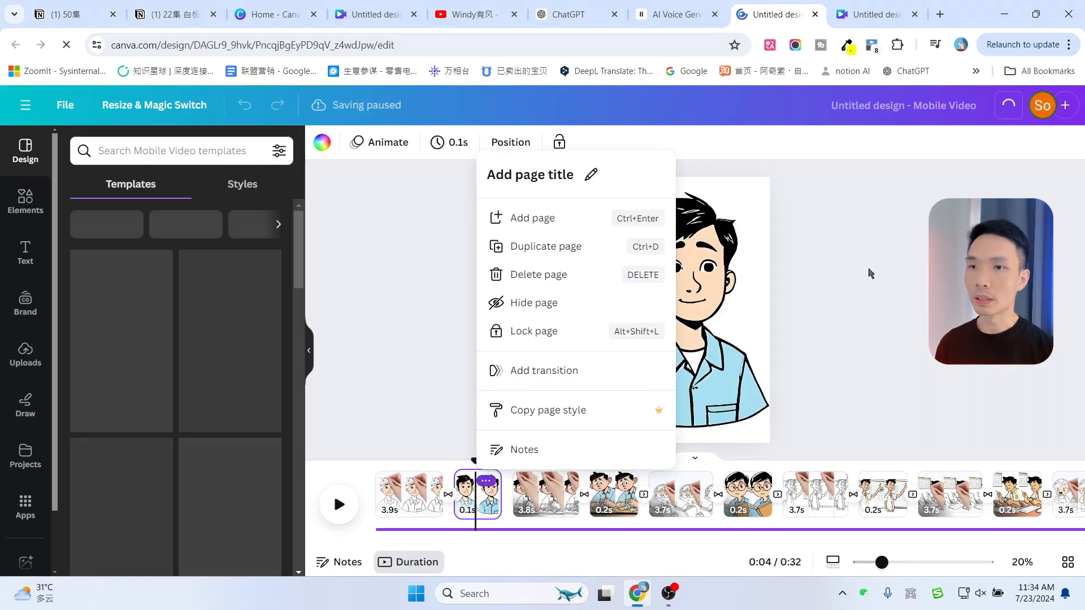
{"action": "left_click", "coordinate": [847, 260]}
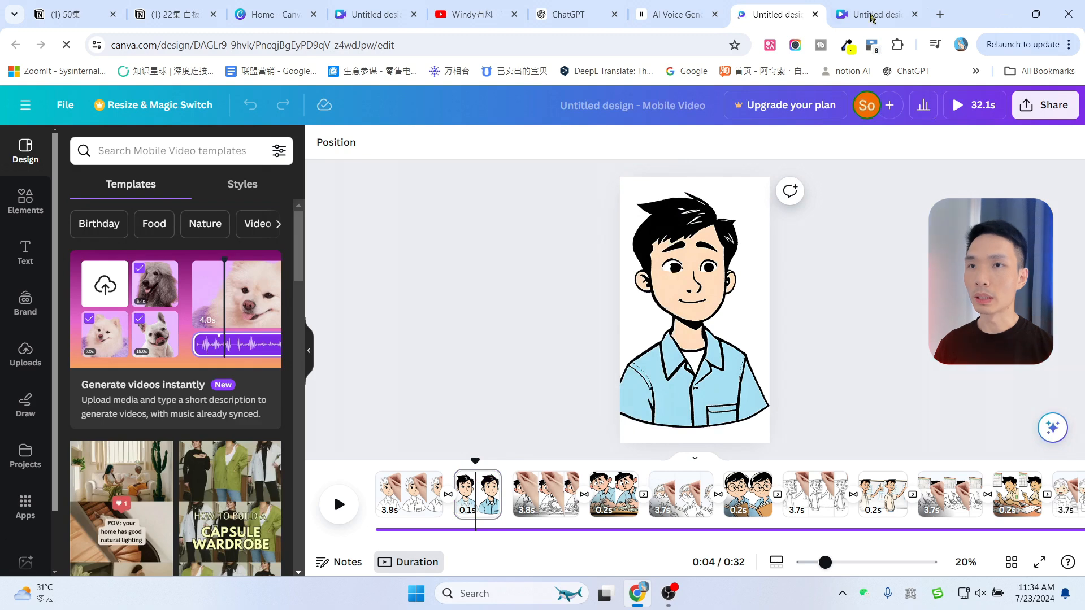
Ask ChatGPT to suggest as many whiteboard-animation scenes as possible for telling the personal finance story
{"action": "left_click", "coordinate": [868, 7]}
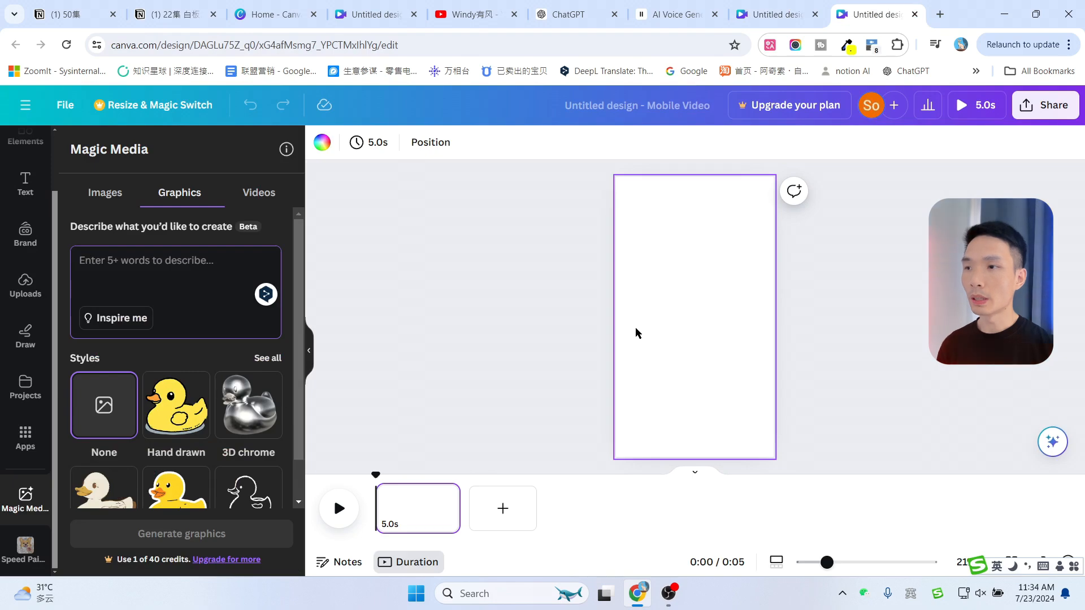
{"action": "left_click", "coordinate": [568, 14]}
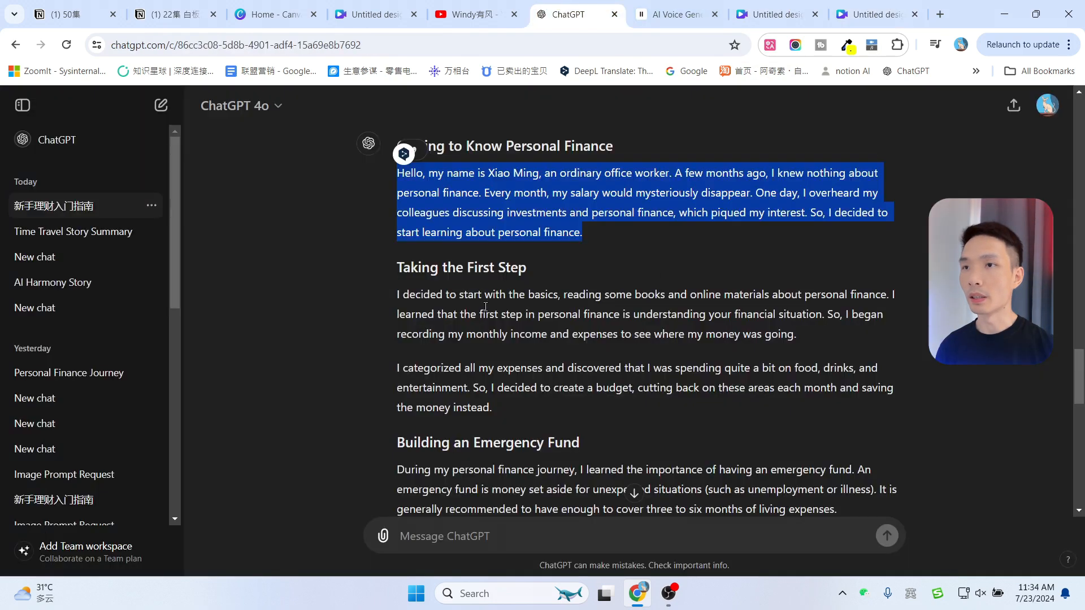
{"action": "scroll", "coordinate": [546, 195], "scroll_direction": "up", "scroll_amount": 2}
{"action": "scroll", "coordinate": [546, 195], "scroll_direction": "down", "scroll_amount": 10}
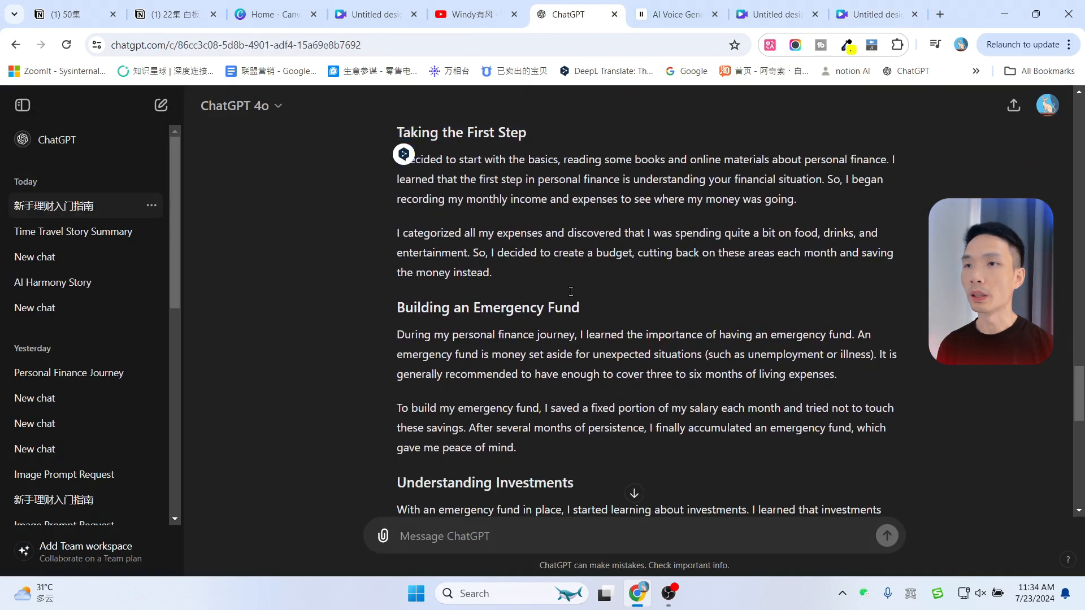
{"action": "left_click", "coordinate": [521, 528]}
{"action": "type", "text": "我想用白板动画的风格制作一个视频，讲述这个故事。你能建议一些场景吗？请尽可能设计更多的场景。"}
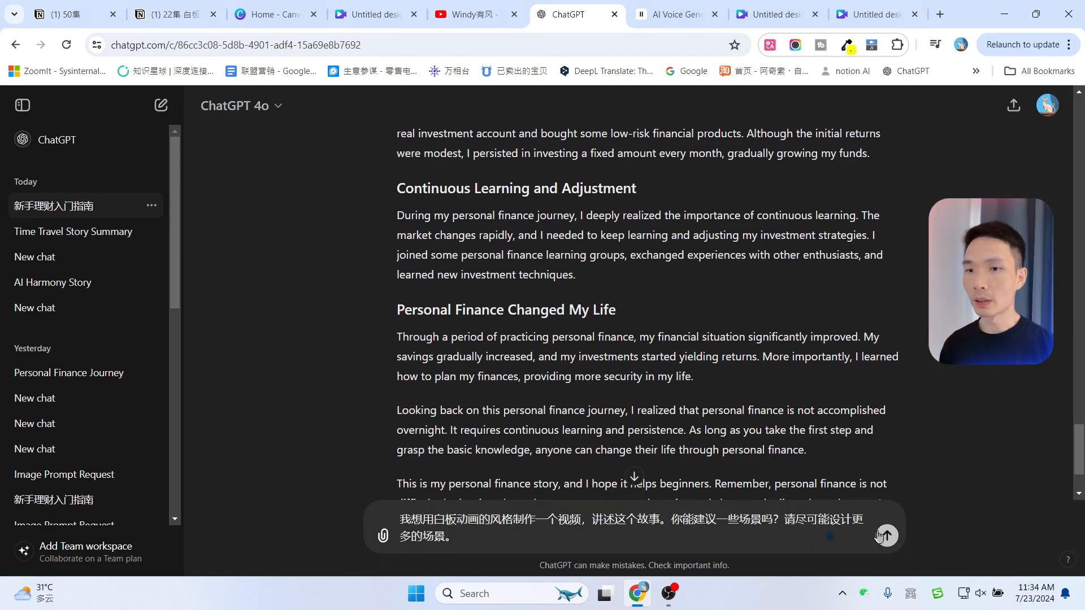
{"action": "scroll", "coordinate": [827, 407], "scroll_direction": "down", "scroll_amount": 2}
{"action": "key", "text": "Return"}
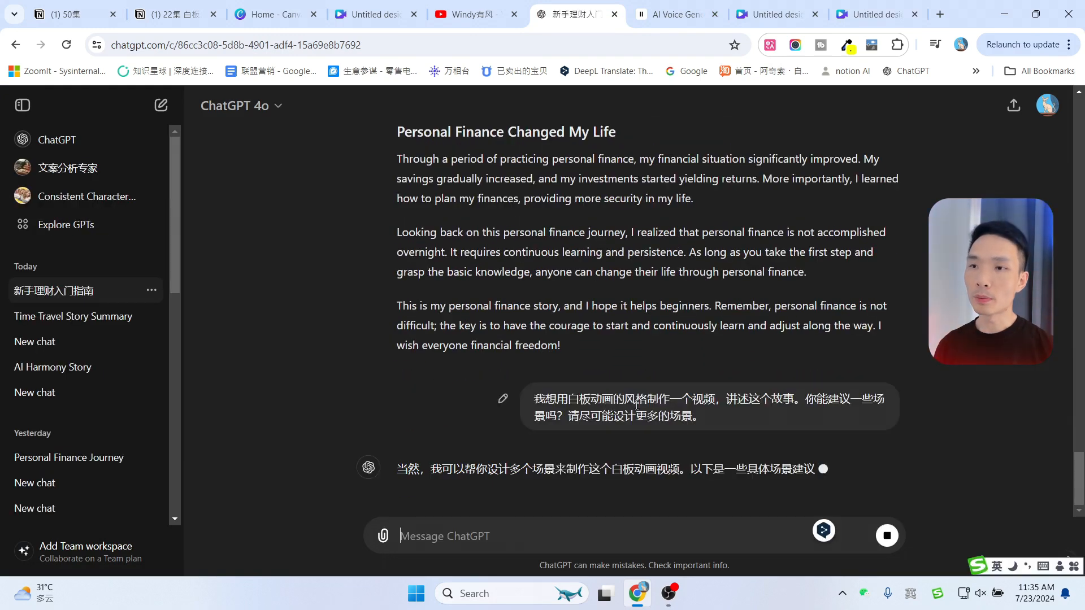
Read through ChatGPT's list of suggested scenes
{"action": "scroll", "coordinate": [799, 364], "scroll_direction": "up", "scroll_amount": 1}
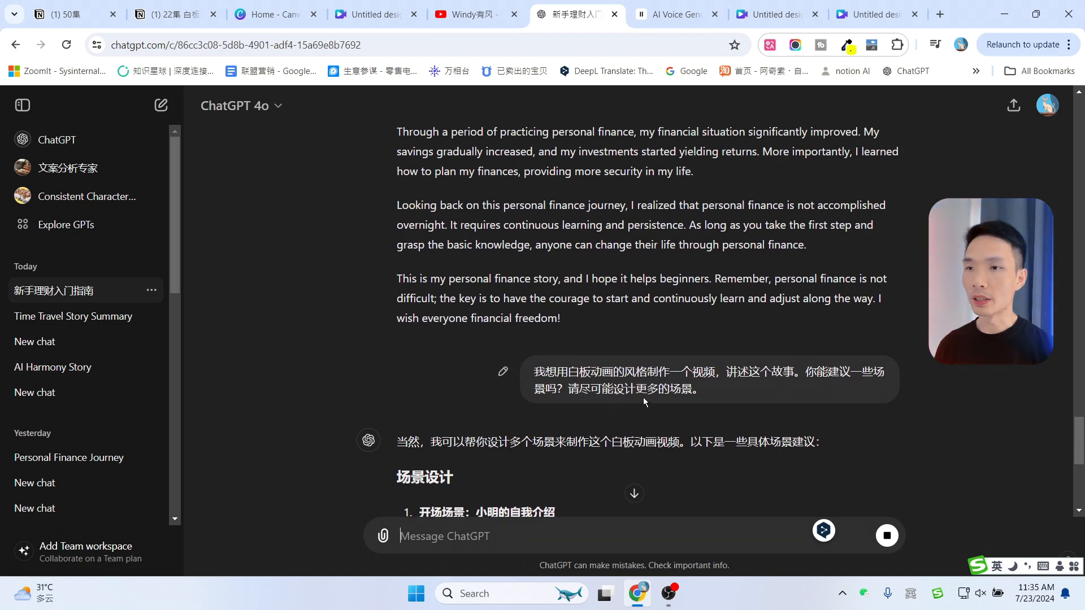
{"action": "scroll", "coordinate": [717, 364], "scroll_direction": "up", "scroll_amount": 10}
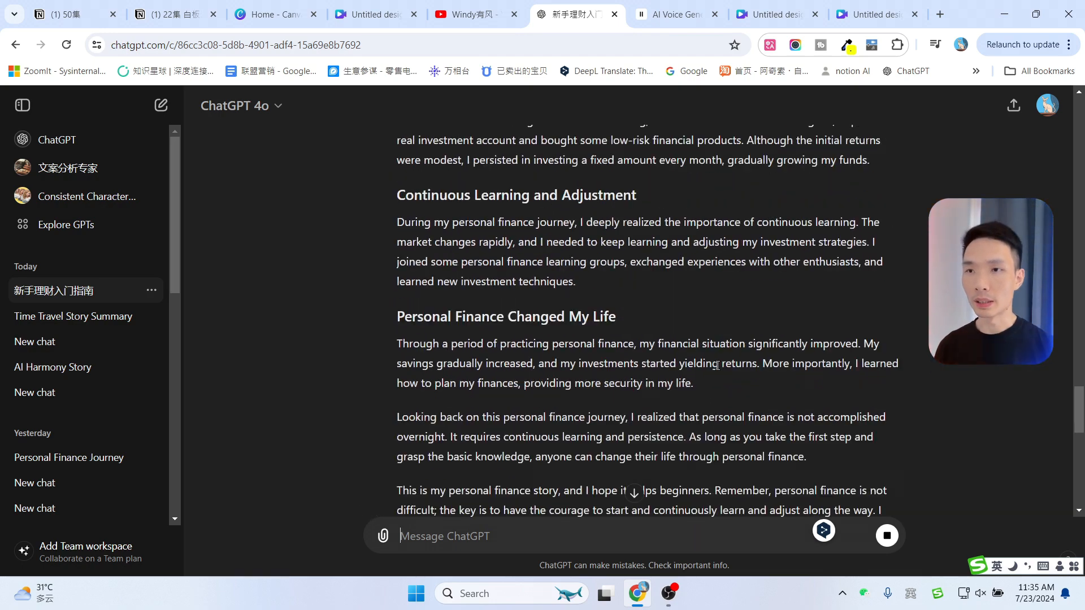
{"action": "scroll", "coordinate": [627, 339], "scroll_direction": "up", "scroll_amount": 1}
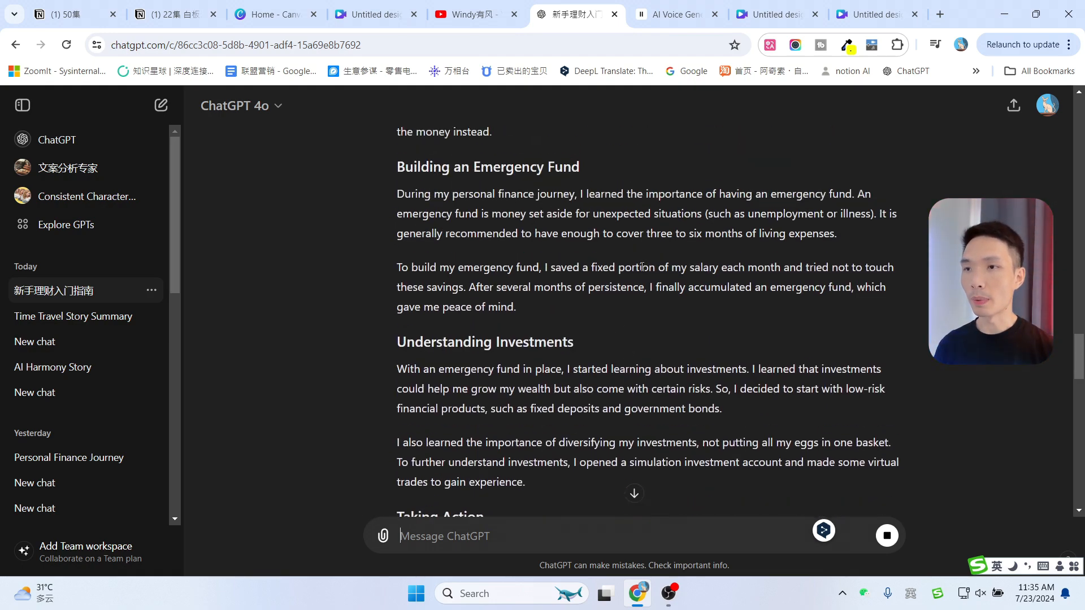
{"action": "scroll", "coordinate": [642, 267], "scroll_direction": "up", "scroll_amount": 1}
{"action": "scroll", "coordinate": [710, 339], "scroll_direction": "down", "scroll_amount": 15}
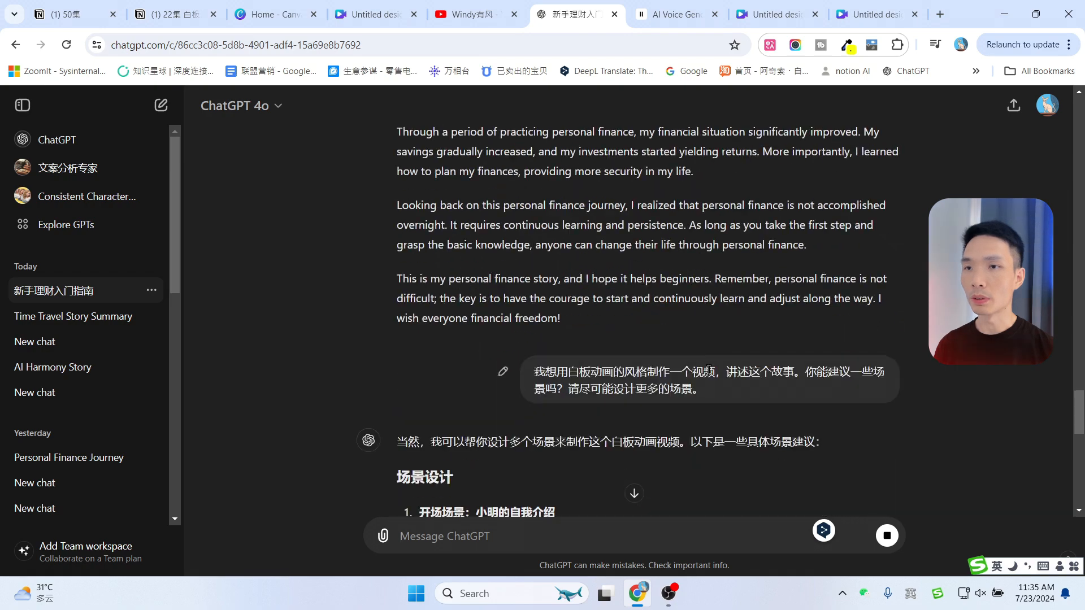
{"action": "scroll", "coordinate": [727, 341], "scroll_direction": "up", "scroll_amount": 1}
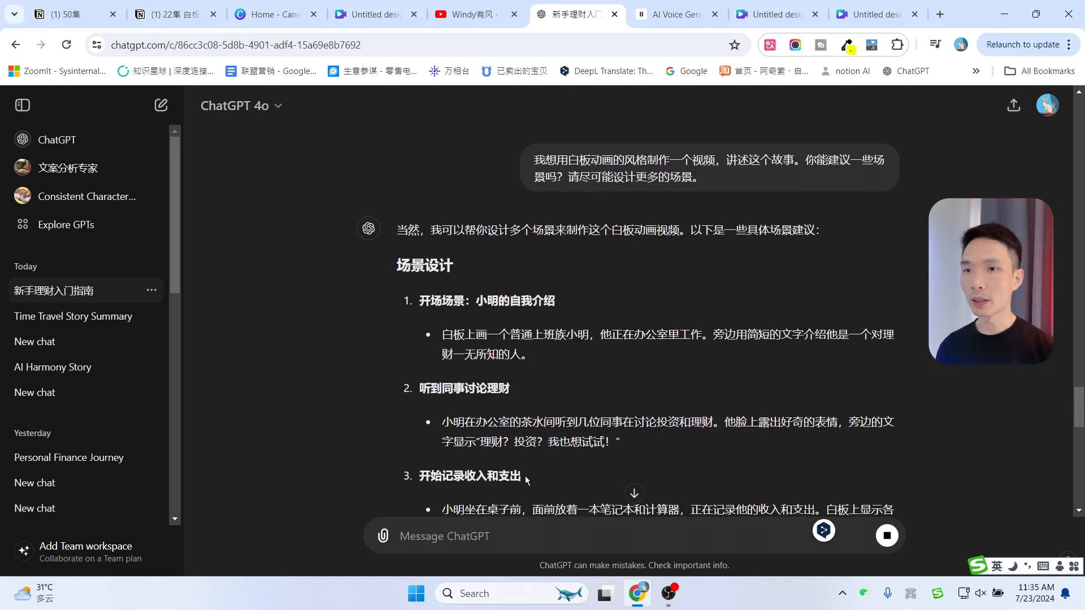
{"action": "scroll", "coordinate": [528, 482], "scroll_direction": "down", "scroll_amount": 15}
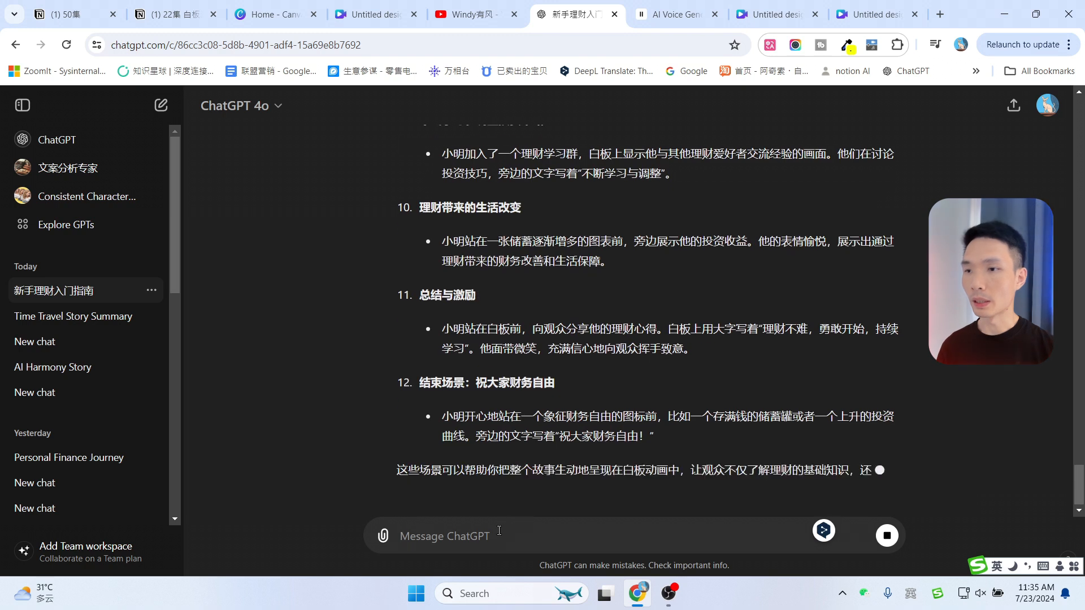
Ask ChatGPT to translate the scene suggestions into English with the message 翻译成英文
{"action": "type", "text": "fa"}
{"action": "key", "text": "BackSpace"}
{"action": "key", "text": "BackSpace"}
{"action": "key", "text": "shift"}
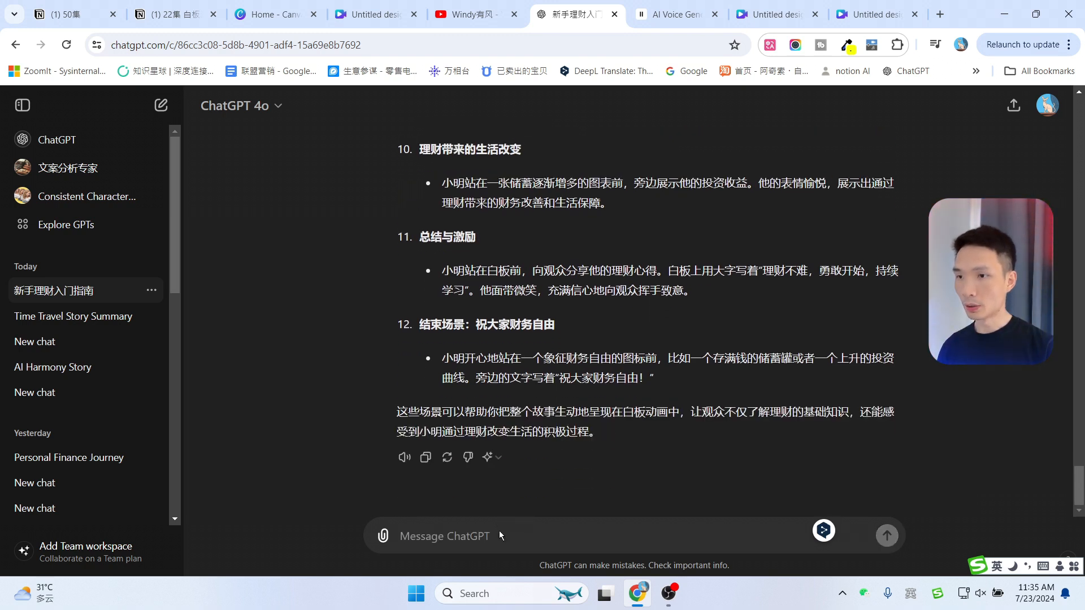
{"action": "type", "text": "翻译丰收"}
{"action": "key", "text": "BackSpace"}
{"action": "key", "text": "BackSpace"}
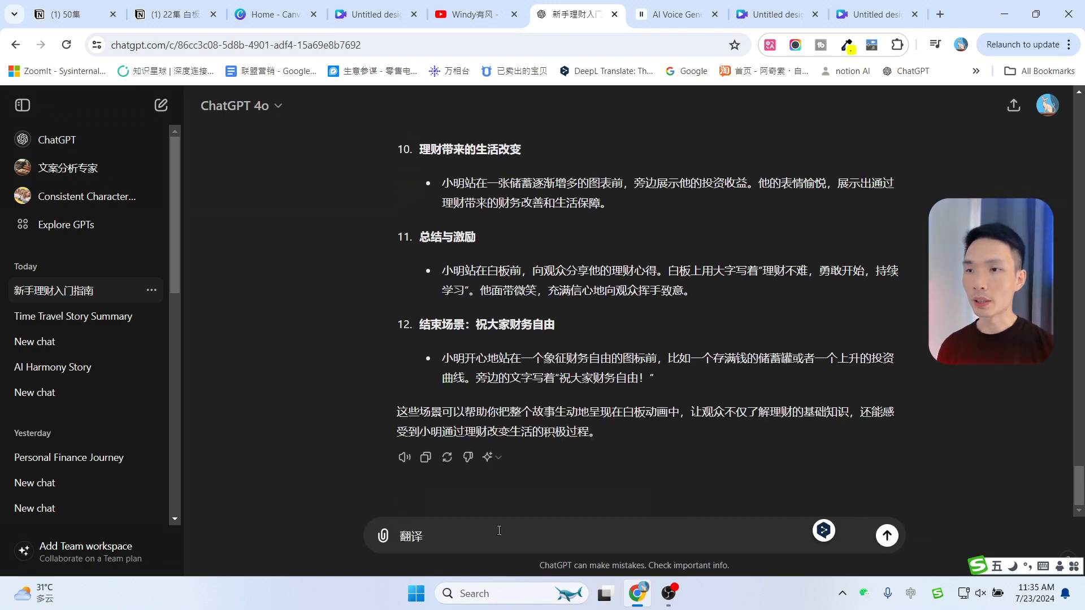
{"action": "type", "text": "成英文"}
{"action": "key", "text": "Return"}
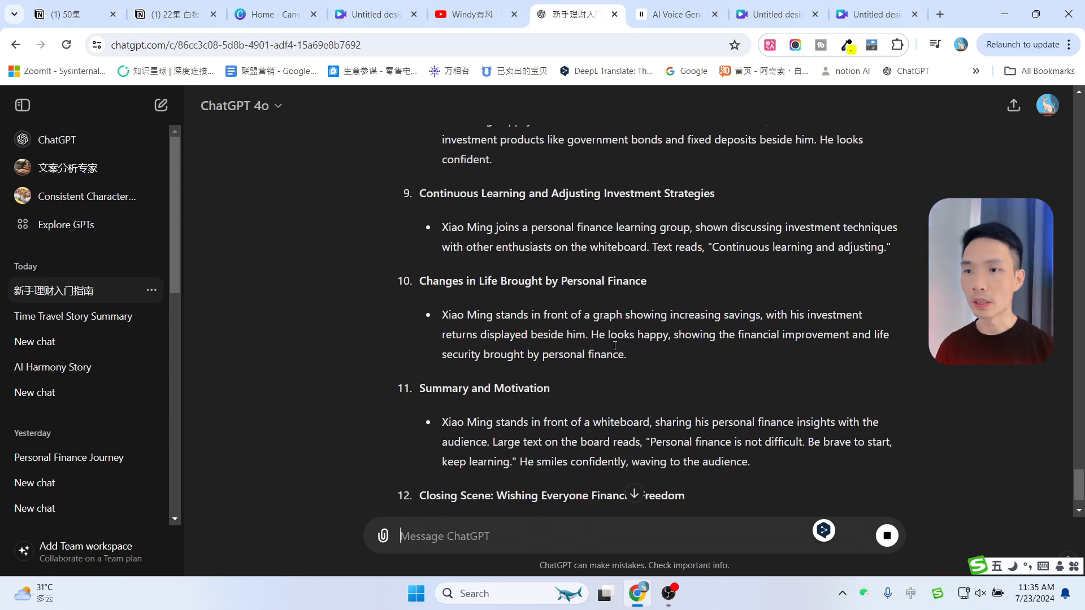
{"action": "left_click", "coordinate": [775, 15]}
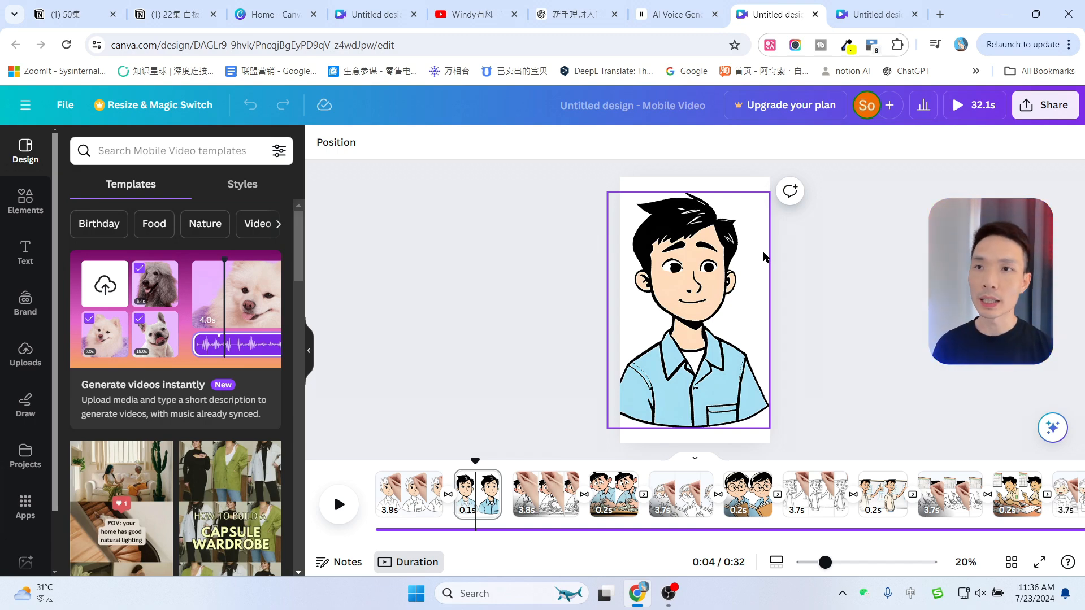
{"action": "left_click", "coordinate": [596, 5]}
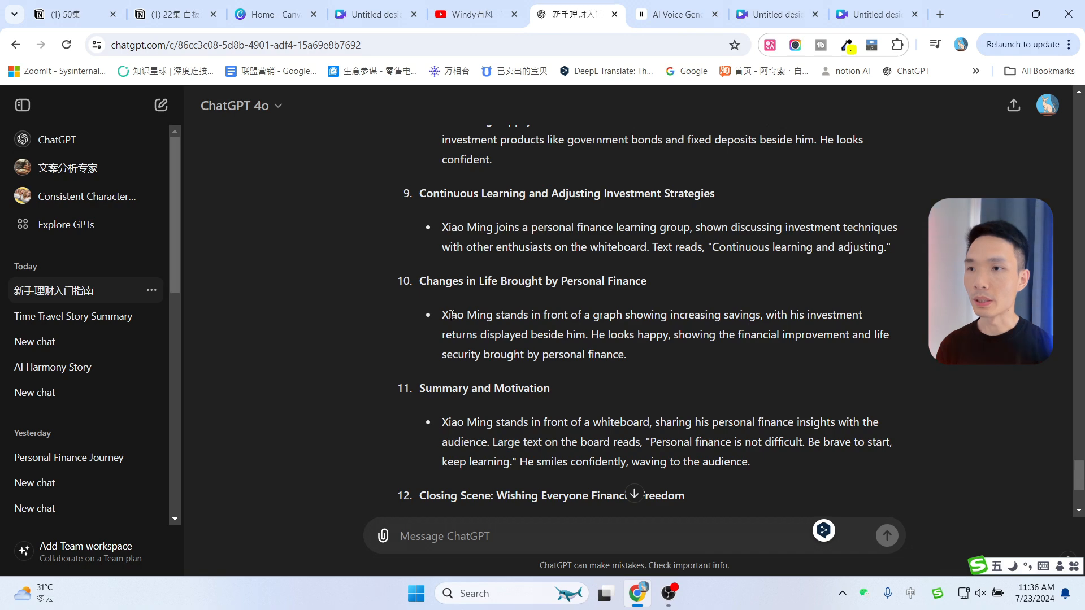
{"action": "left_click", "coordinate": [744, 5]}
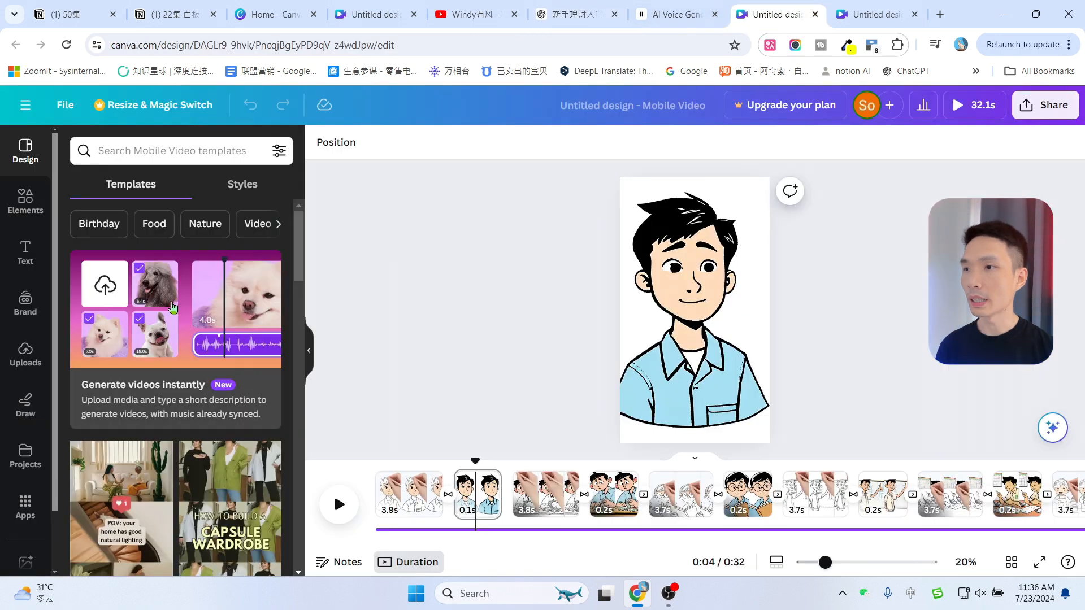
{"action": "left_click", "coordinate": [882, 11]}
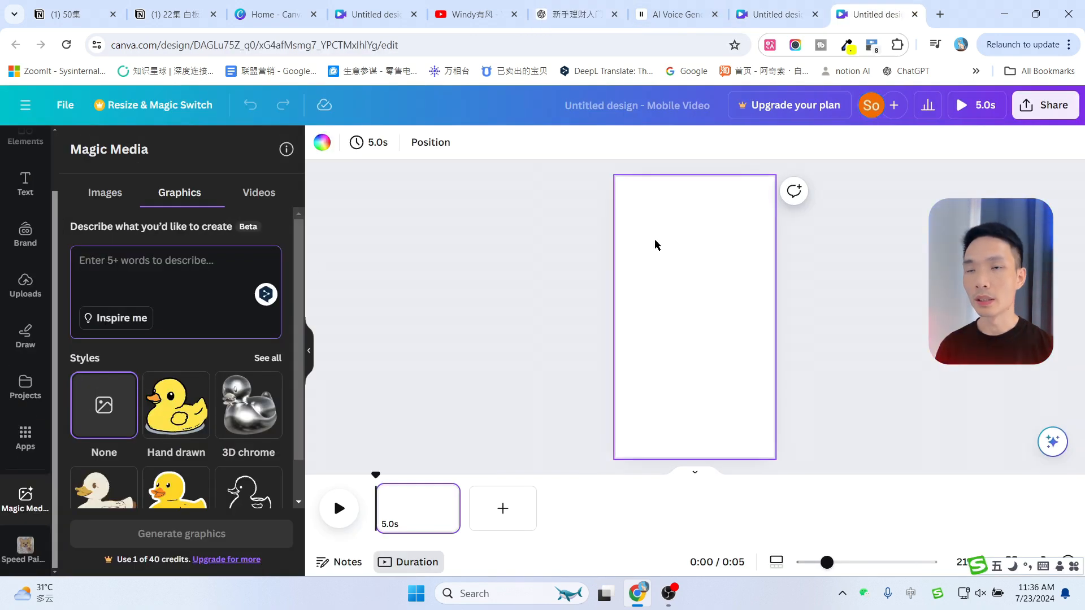
{"action": "left_click", "coordinate": [774, 14]}
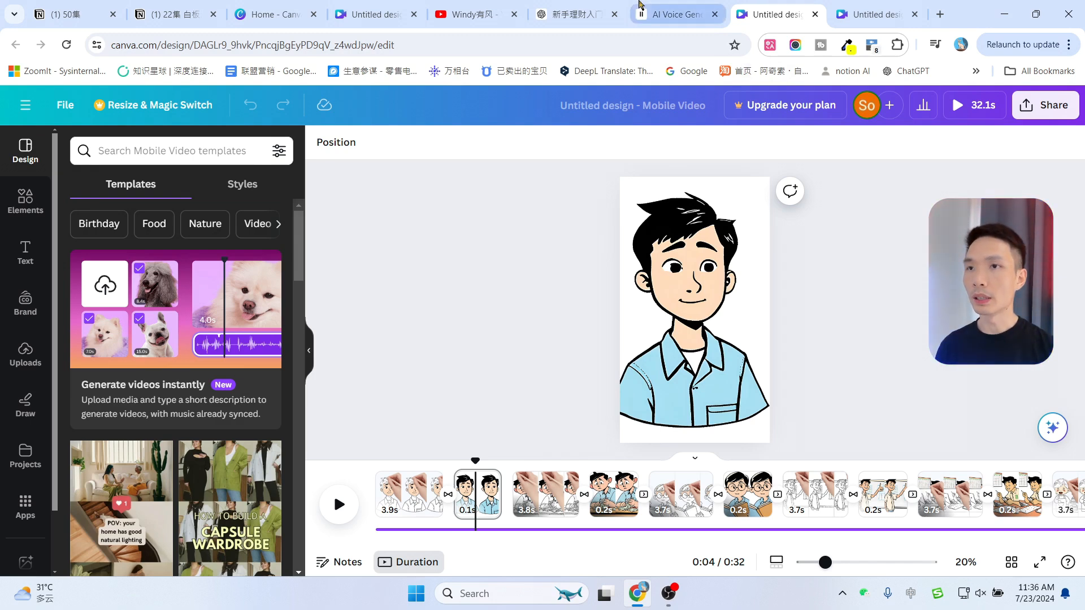
{"action": "left_click", "coordinate": [678, 15]}
{"action": "left_click", "coordinate": [572, 14]}
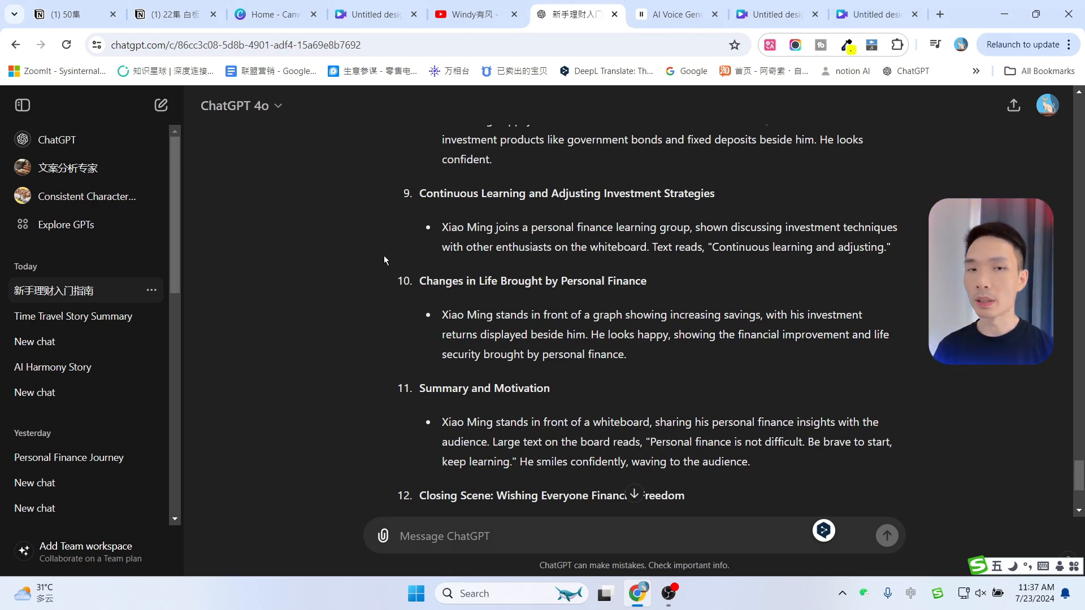
Open Explore GPTs in a new tab, search for "Consistent Character" and open Consistent Character GPT
{"action": "middle_click", "coordinate": [72, 233]}
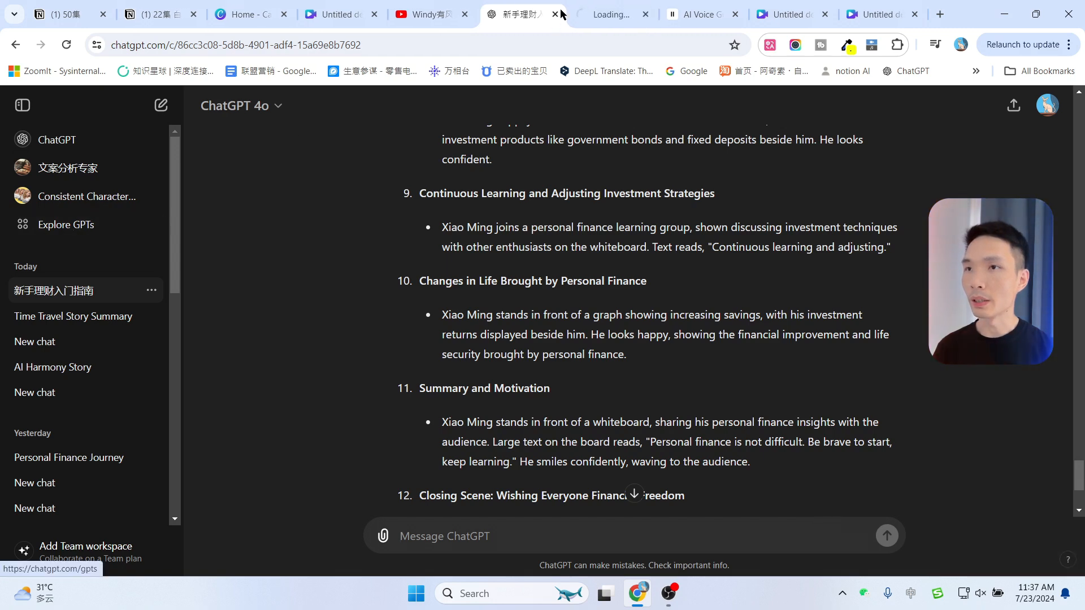
{"action": "left_click", "coordinate": [593, 8]}
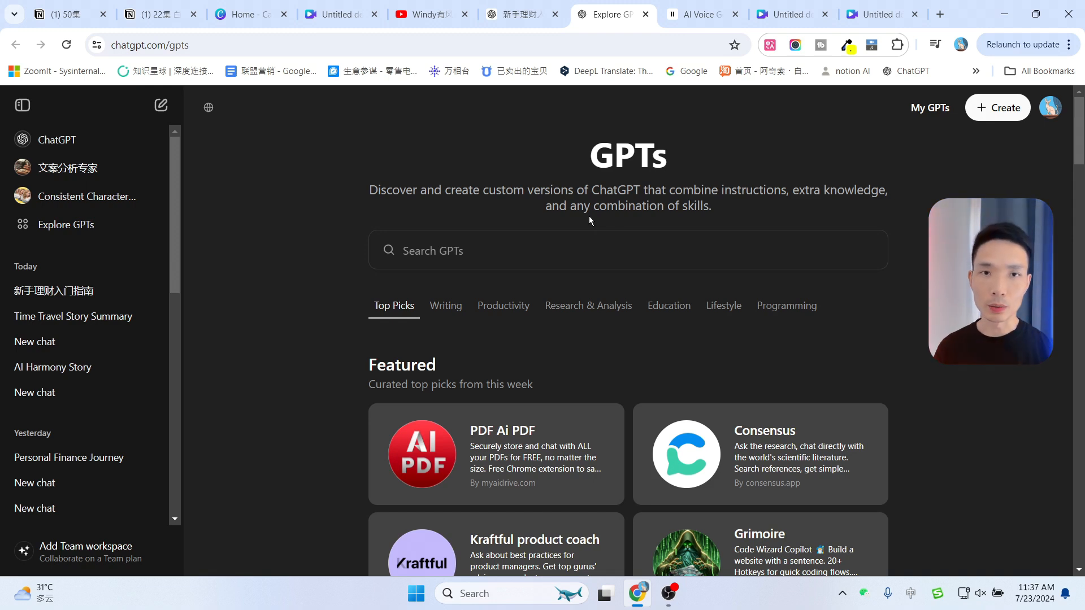
{"action": "left_click", "coordinate": [528, 254]}
{"action": "type", "text": "Consistent Character"}
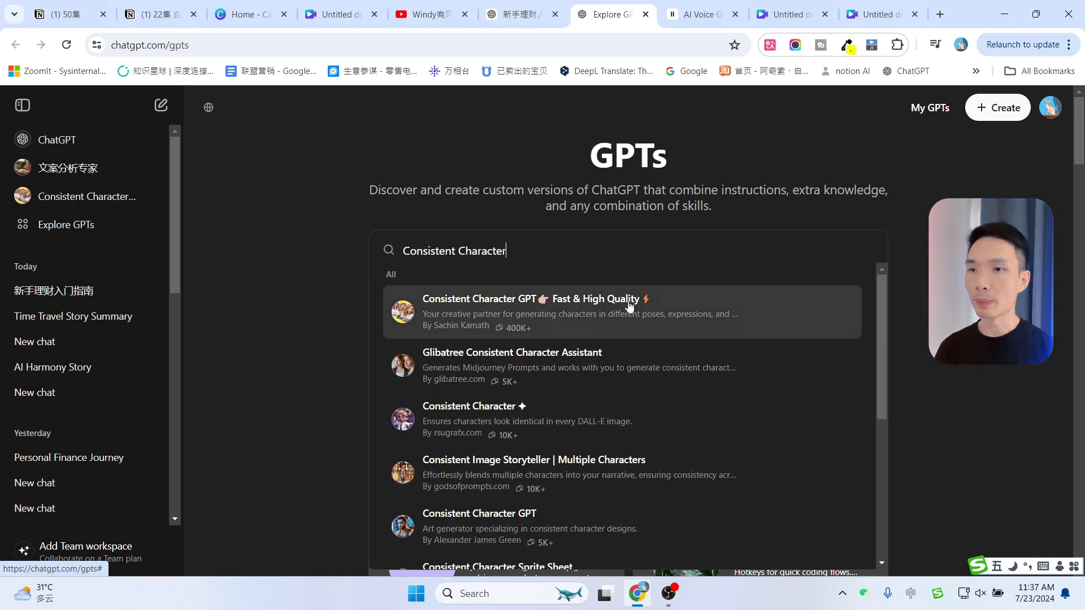
{"action": "left_click", "coordinate": [524, 310]}
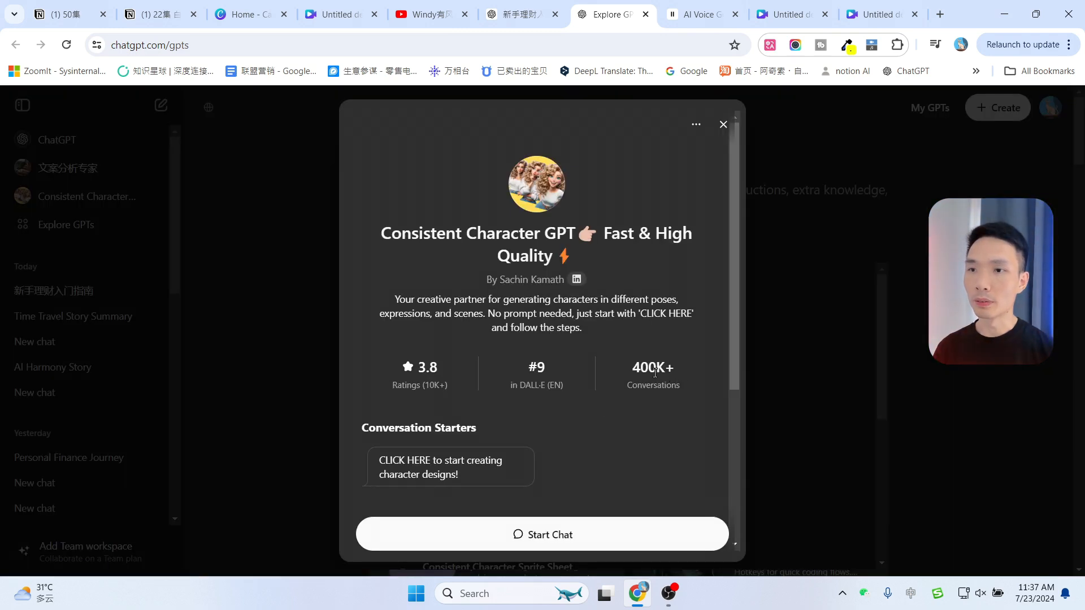
Start a chat with Consistent Character GPT and instruct it to give Leonardo-ready prompts instead of generating images
{"action": "scroll", "coordinate": [656, 360], "scroll_direction": "down", "scroll_amount": 4}
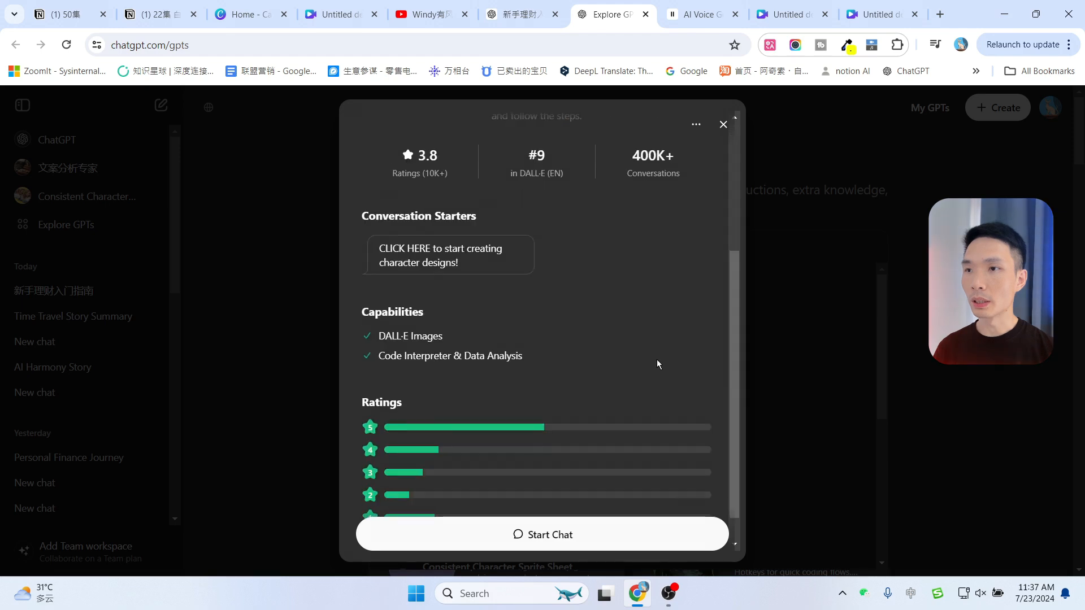
{"action": "scroll", "coordinate": [653, 372], "scroll_direction": "up", "scroll_amount": 5}
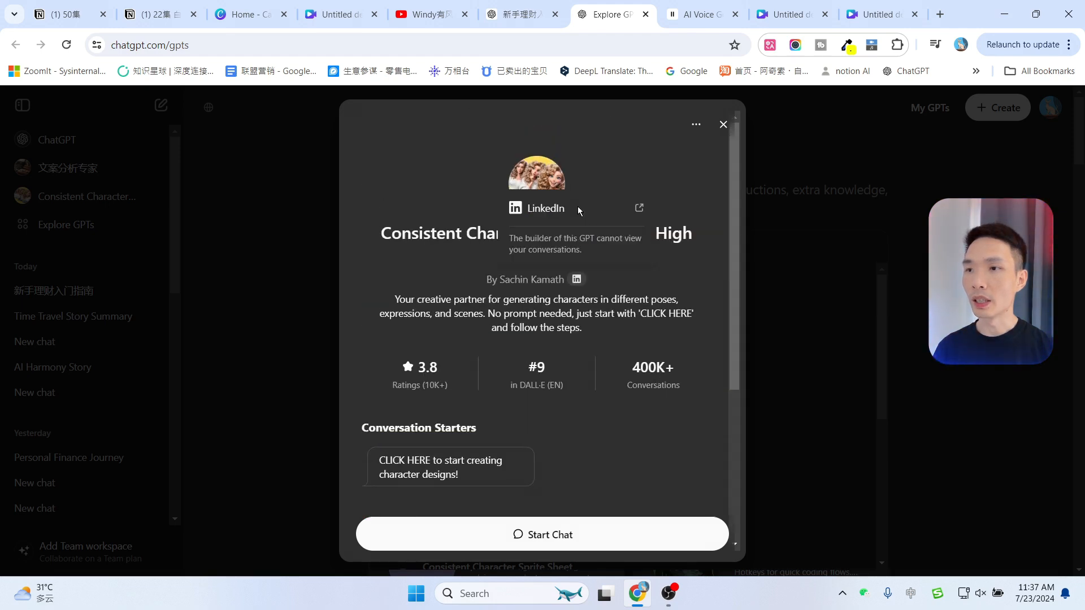
{"action": "scroll", "coordinate": [626, 370], "scroll_direction": "down", "scroll_amount": 4}
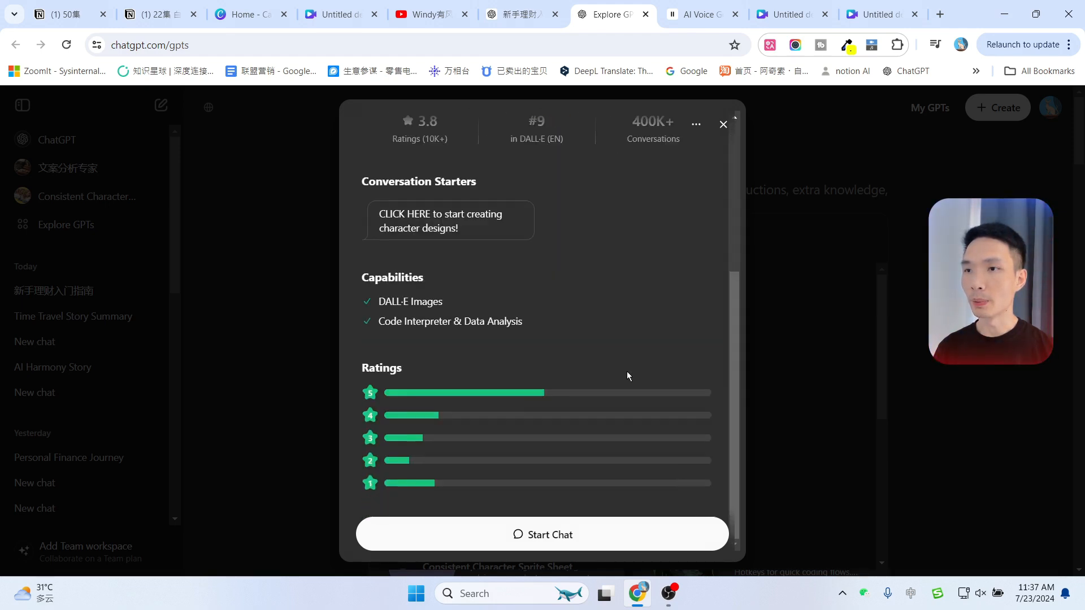
{"action": "scroll", "coordinate": [626, 371], "scroll_direction": "up", "scroll_amount": 3}
{"action": "left_click", "coordinate": [588, 542]}
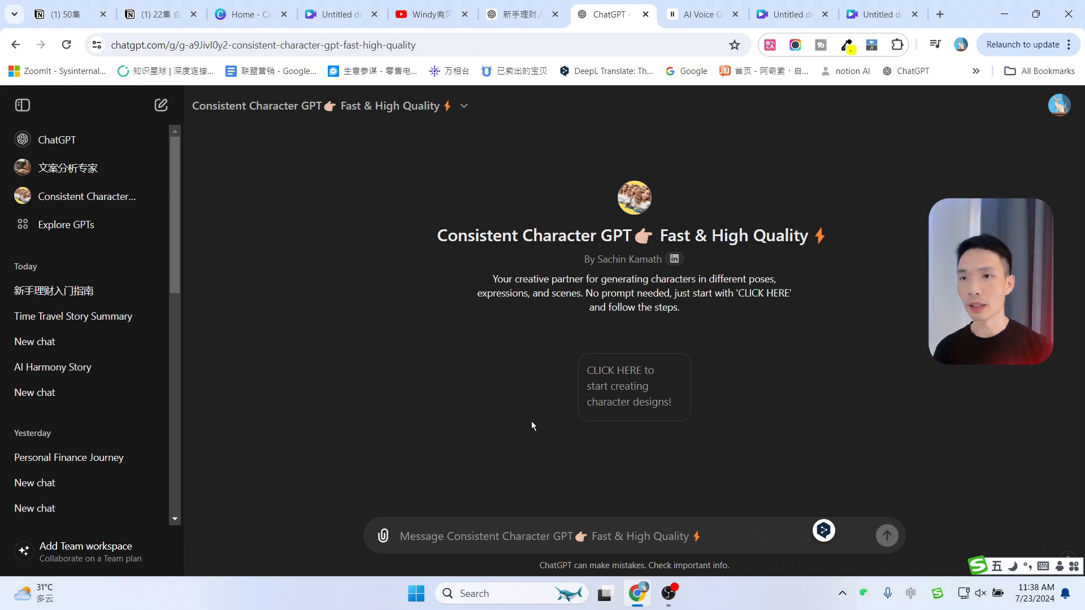
{"action": "type", "text": "在我们开始之前，我有一个要求：无论何时你想生成图像，都不要直接生成，而是给我一个提示prompt，我可以将其直接粘贴到leonardo中。"}
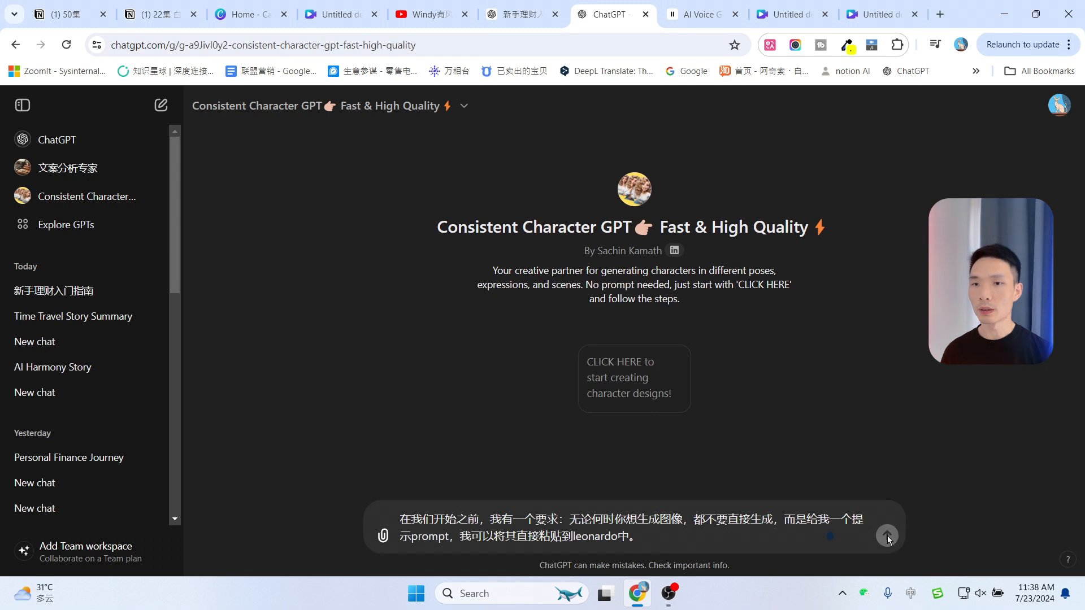
{"action": "key", "text": "Return"}
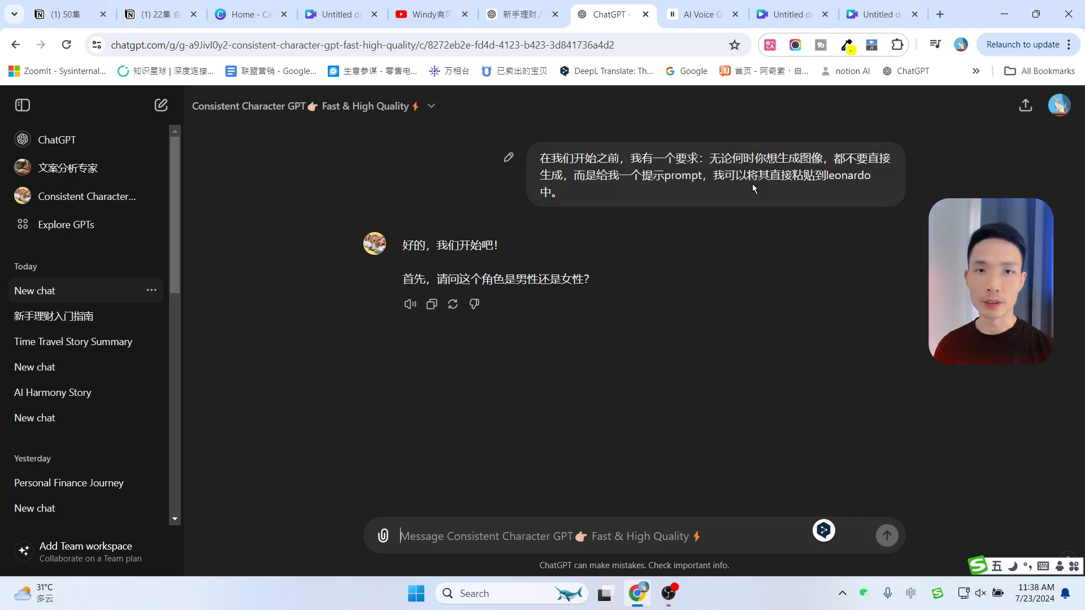
Move the Canva design tab to the first position in the browser tab bar
{"action": "left_click", "coordinate": [786, 14]}
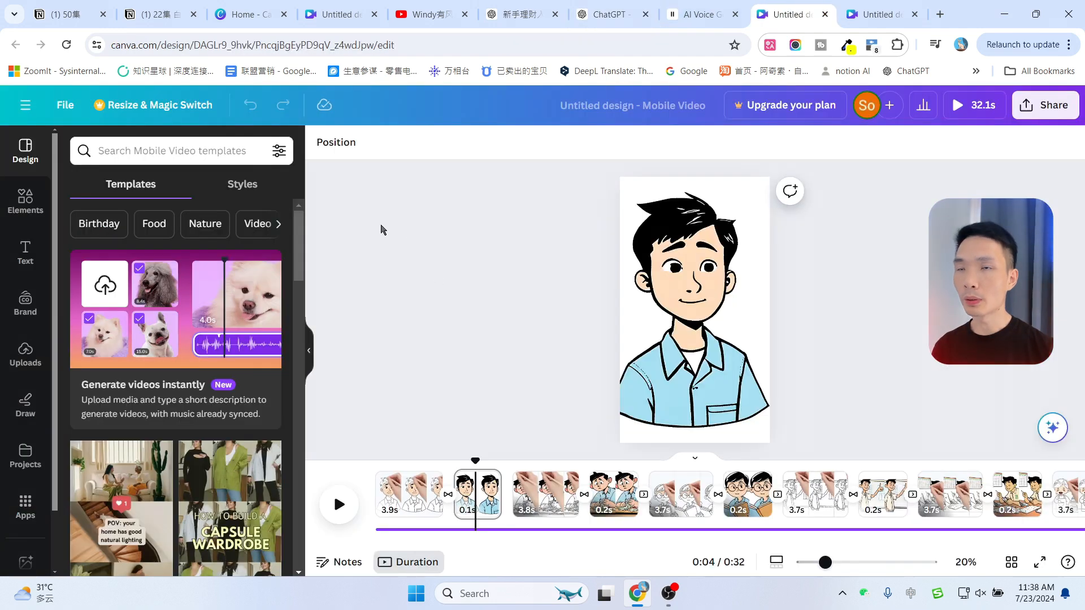
{"action": "left_click", "coordinate": [851, 4]}
{"action": "left_click_drag", "start_coordinate": [770, 5], "coordinate": [48, 6]}
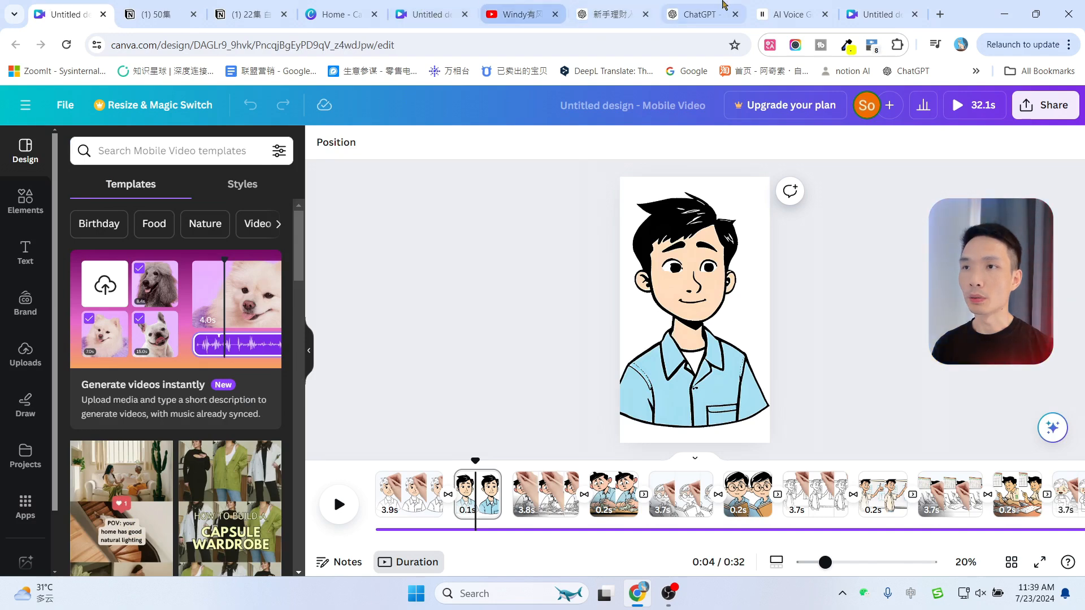
Answer Consistent Character GPT's question about the character's gender with 男性
{"action": "left_click", "coordinate": [520, 14]}
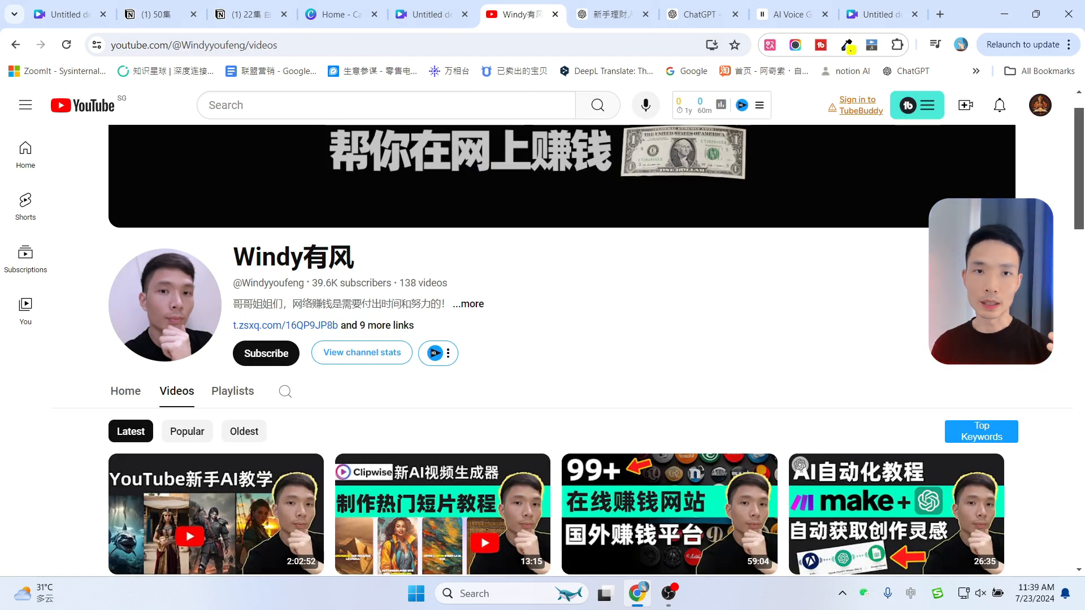
{"action": "left_click", "coordinate": [732, 7]}
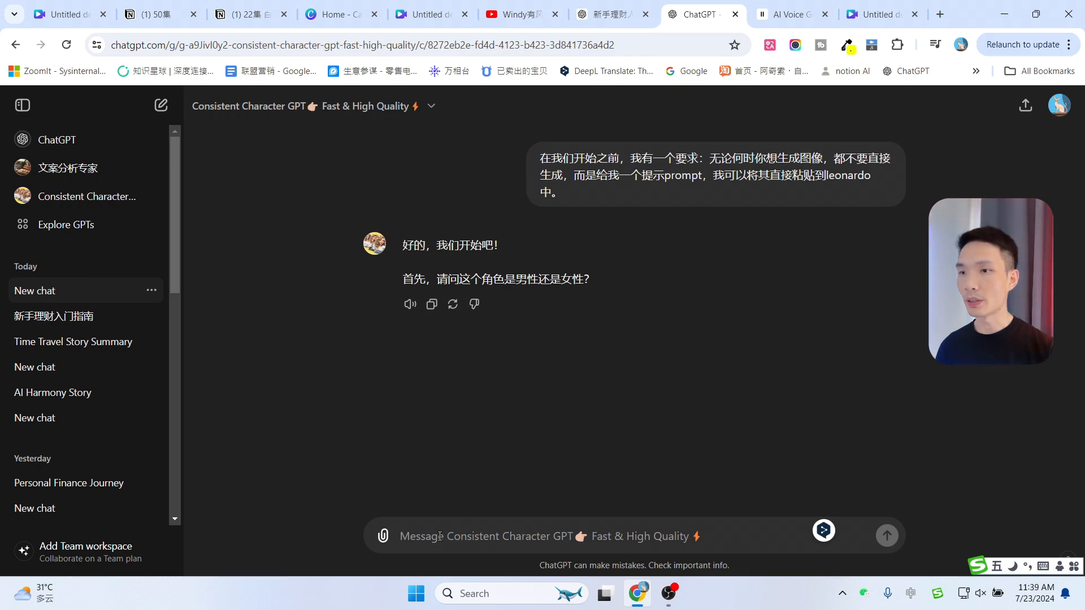
{"action": "left_click", "coordinate": [606, 5]}
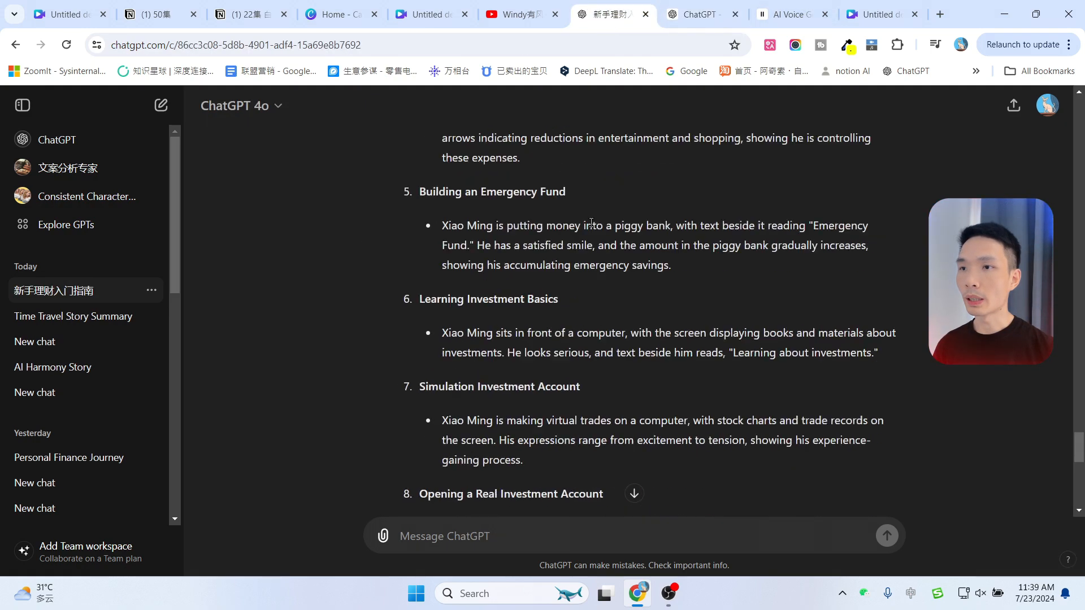
{"action": "scroll", "coordinate": [633, 216], "scroll_direction": "up", "scroll_amount": 10}
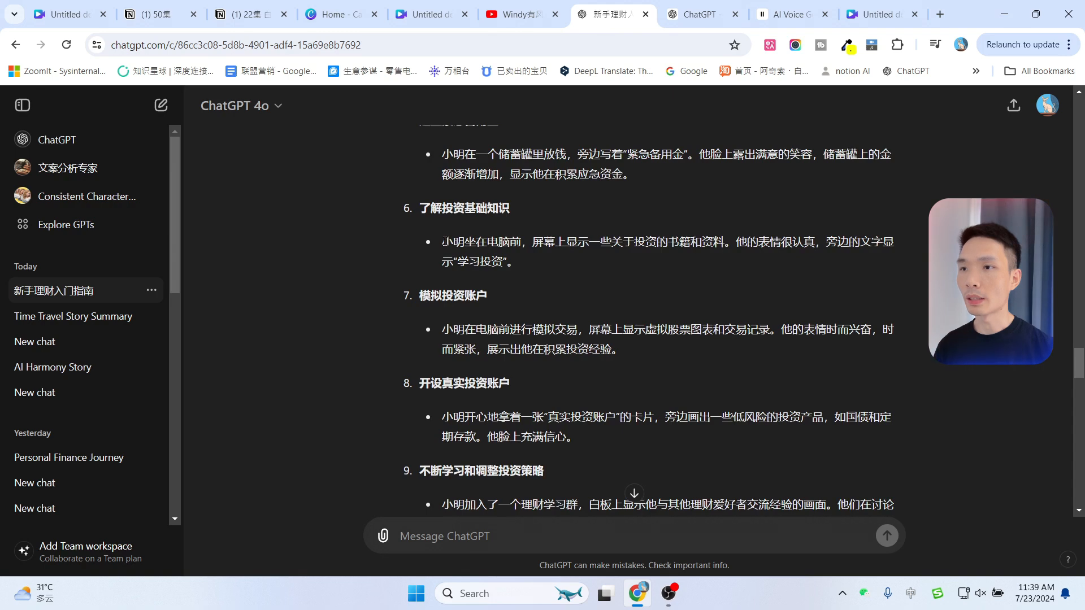
{"action": "left_click_drag", "start_coordinate": [443, 242], "coordinate": [464, 243]}
{"action": "left_click", "coordinate": [759, 5]}
{"action": "left_click", "coordinate": [701, 4]}
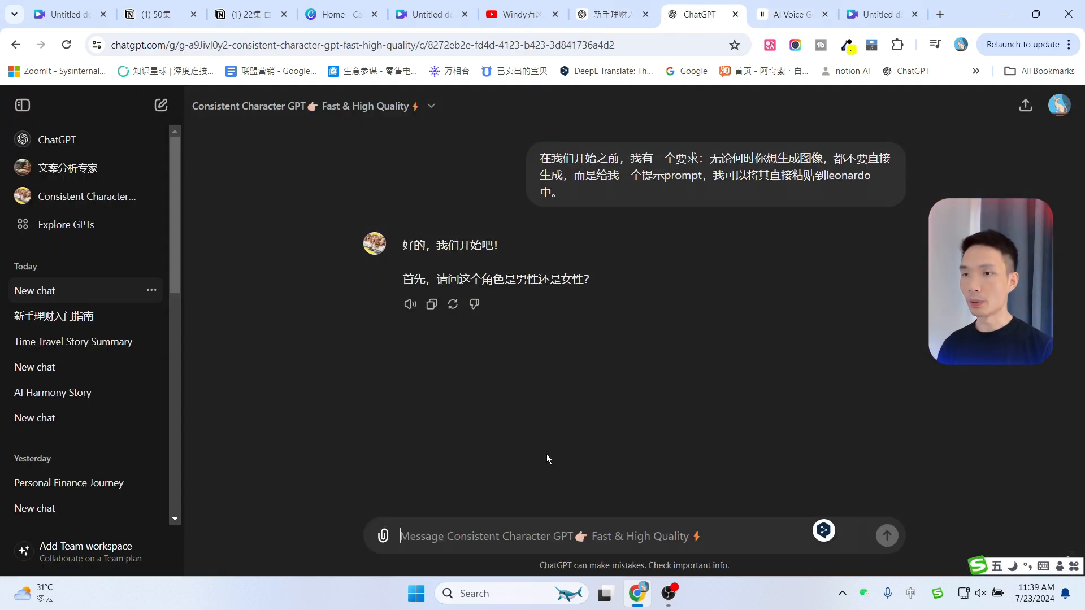
{"action": "type", "text": "男性"}
{"action": "key", "text": "Return"}
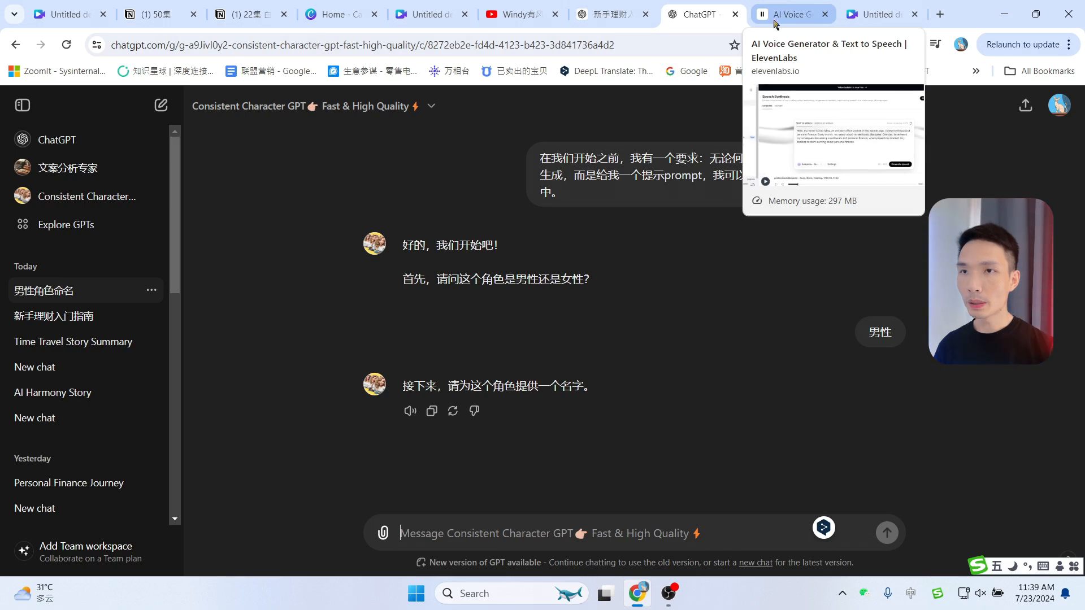
Copy the name Xiao Ming from the English scene suggestions and send it to Consistent Character GPT as the character's name
{"action": "left_click", "coordinate": [883, 6]}
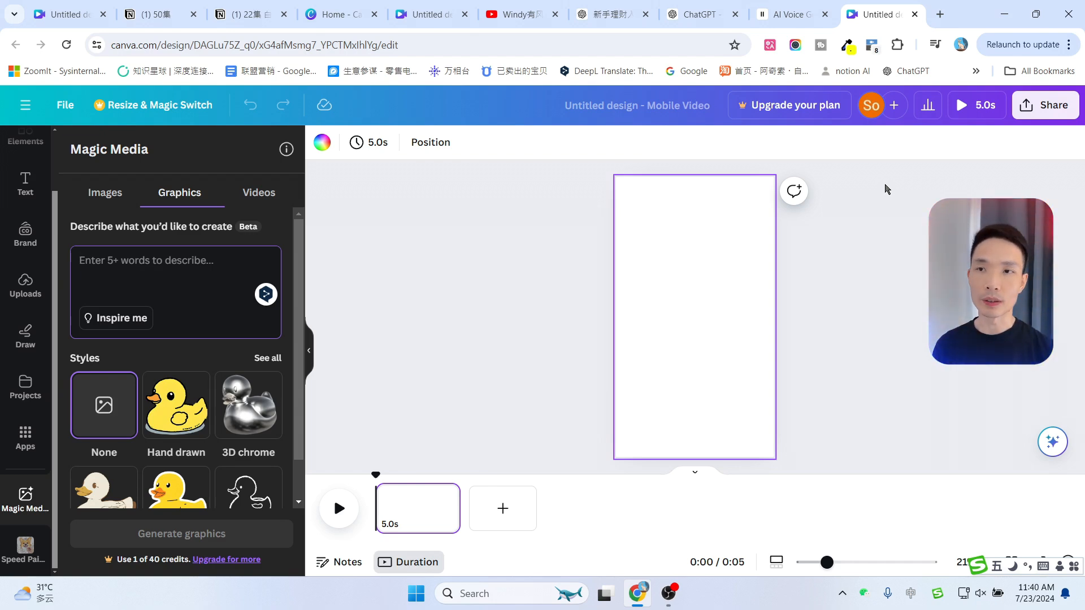
{"action": "left_click", "coordinate": [809, 11]}
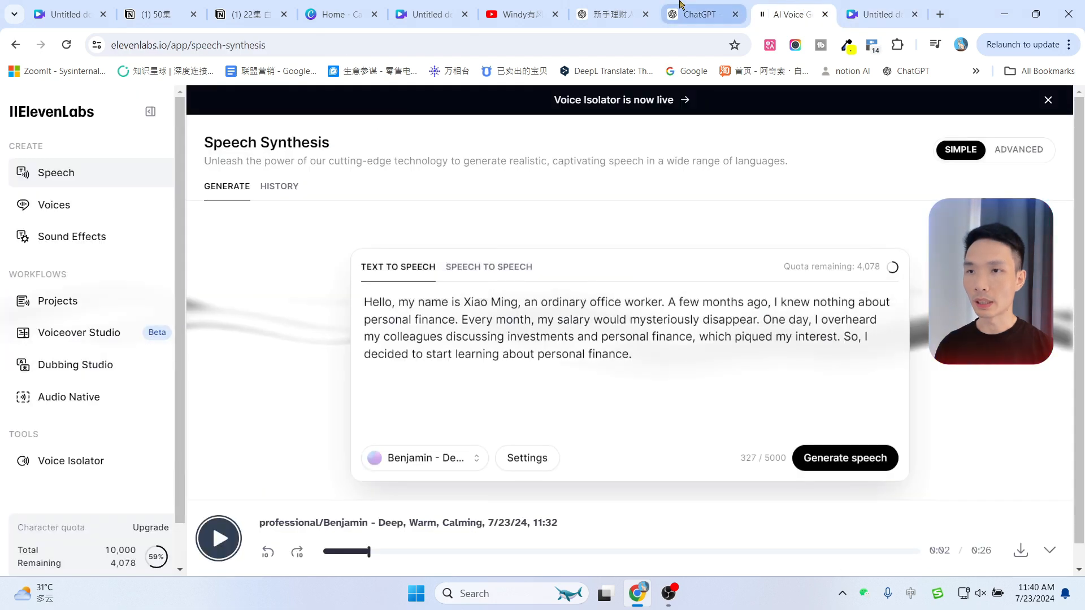
{"action": "left_click", "coordinate": [698, 13]}
{"action": "left_click", "coordinate": [531, 8]}
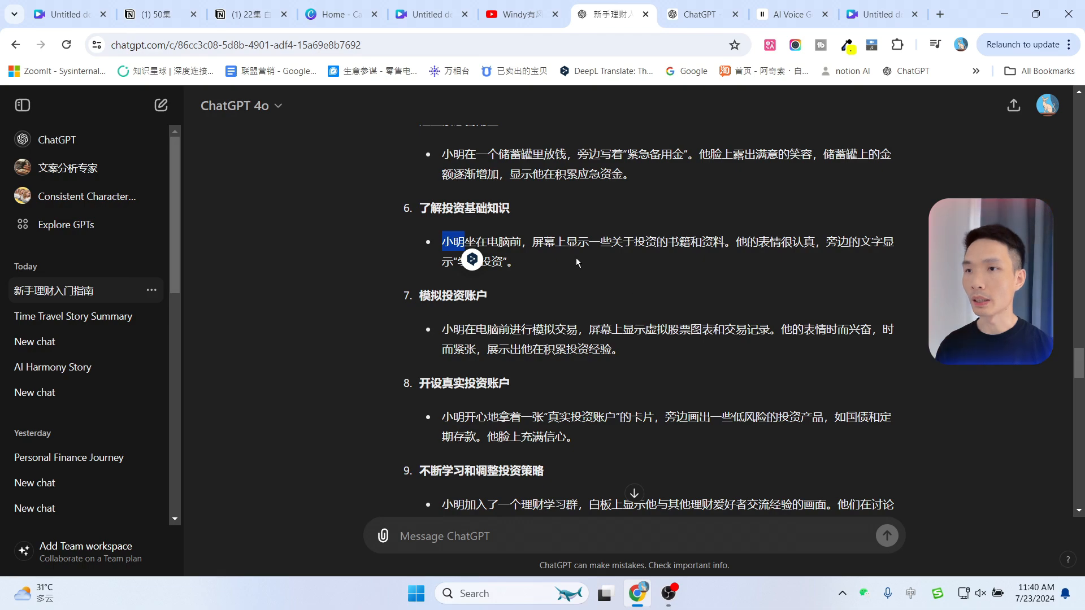
{"action": "scroll", "coordinate": [592, 328], "scroll_direction": "down", "scroll_amount": 13}
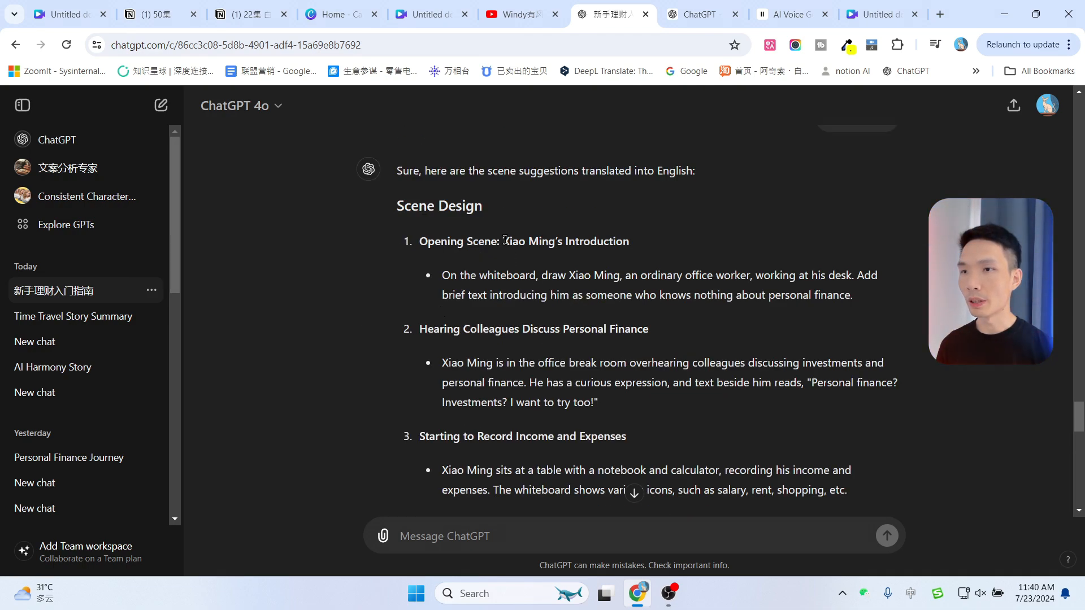
{"action": "left_click_drag", "start_coordinate": [504, 240], "coordinate": [555, 242]}
{"action": "key", "text": "ctrl+c"}
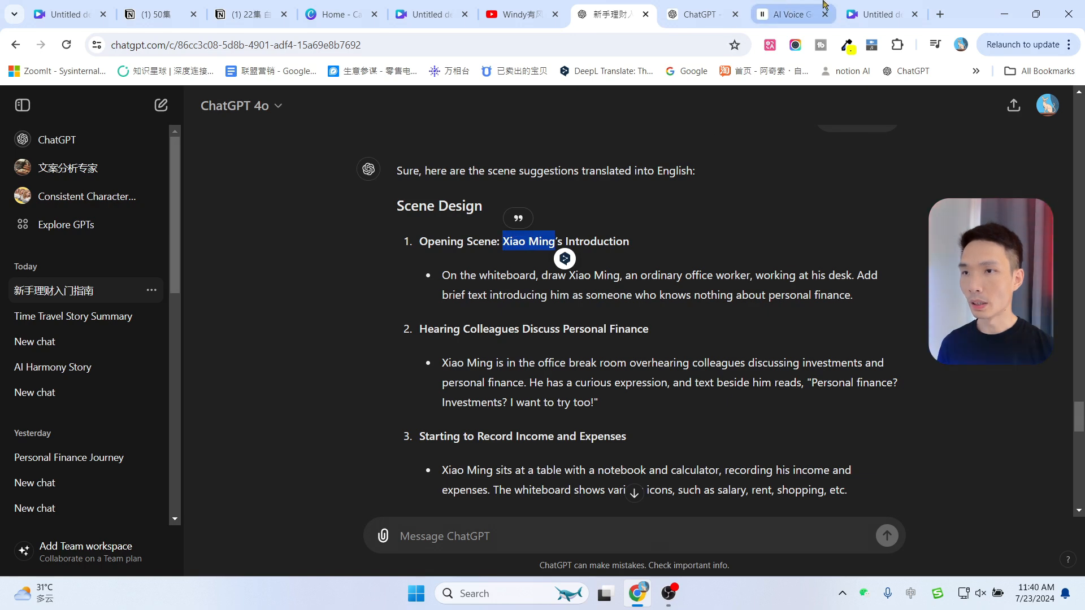
{"action": "left_click", "coordinate": [698, 14]}
{"action": "left_click", "coordinate": [484, 522]}
{"action": "key", "text": "ctrl+v"}
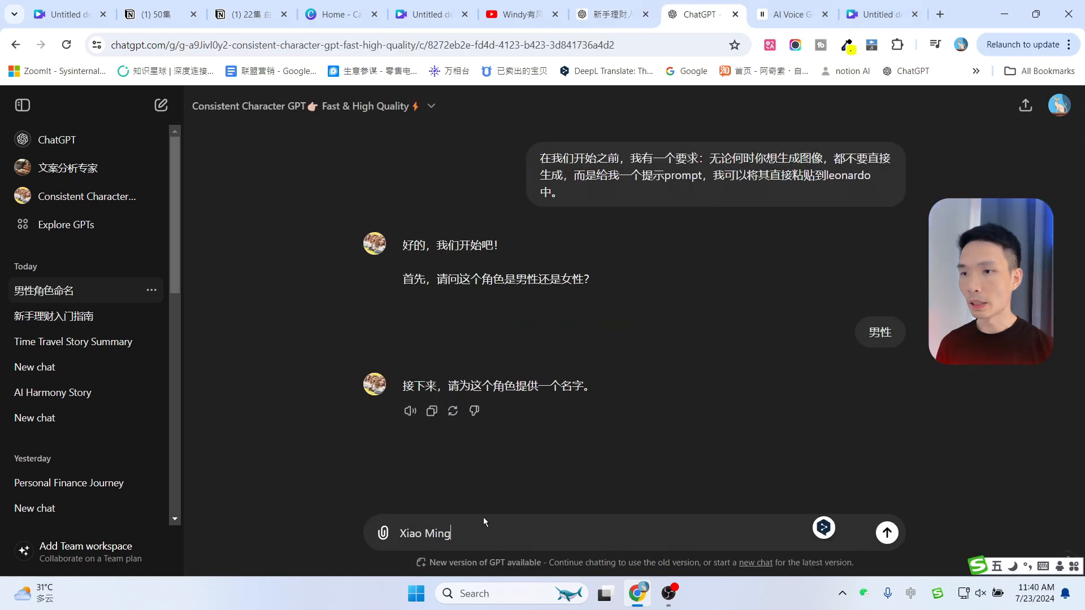
{"action": "left_click", "coordinate": [894, 529]}
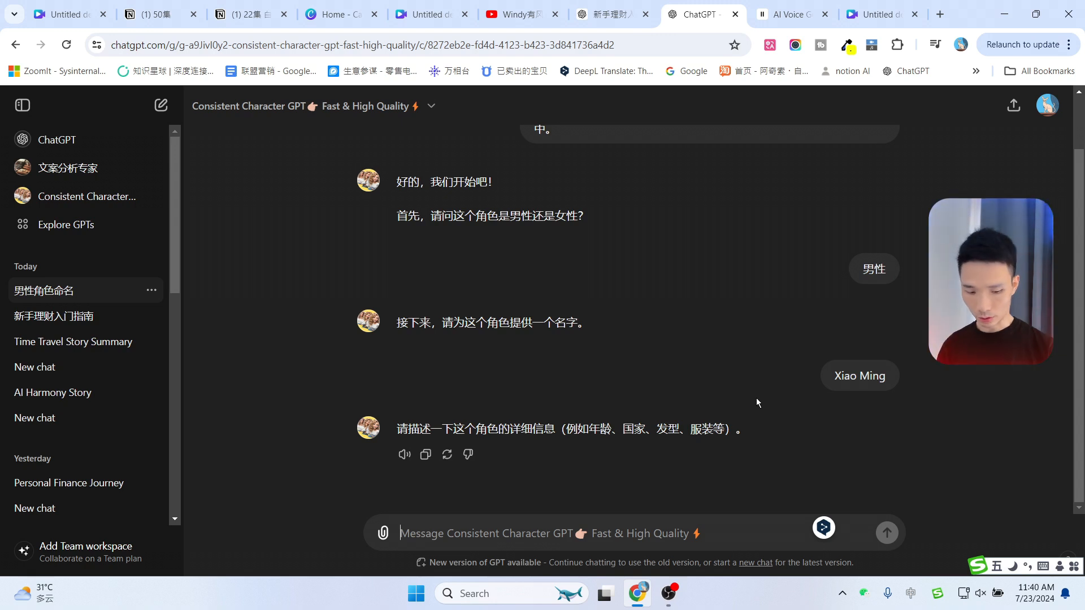
Describe the character's details to the GPT as 30岁，美国人，短发，衬衫
{"action": "type", "text": "30"}
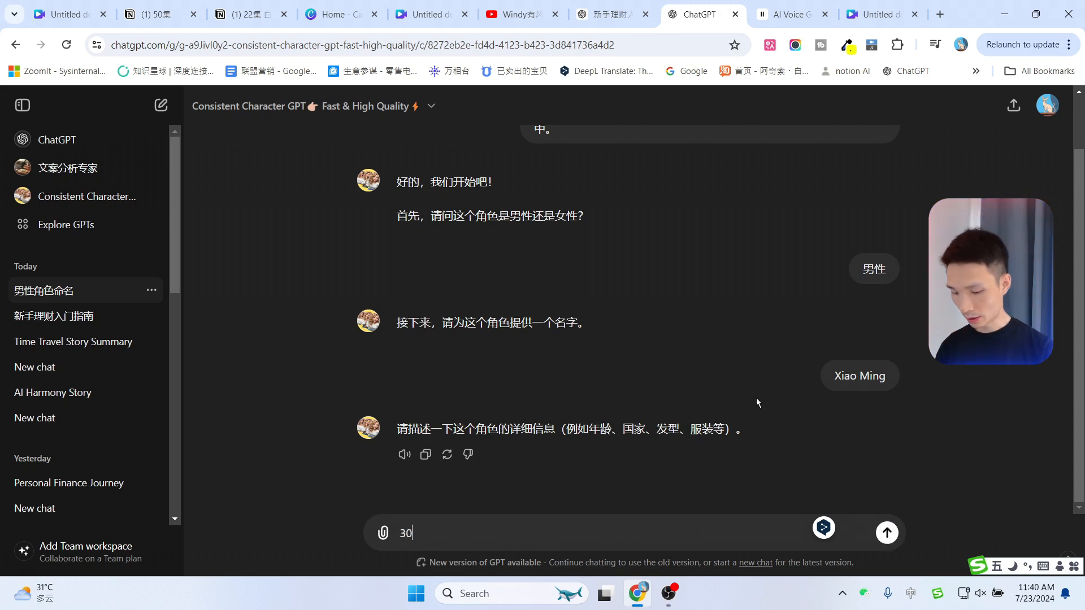
{"action": "type", "text": "岁，"}
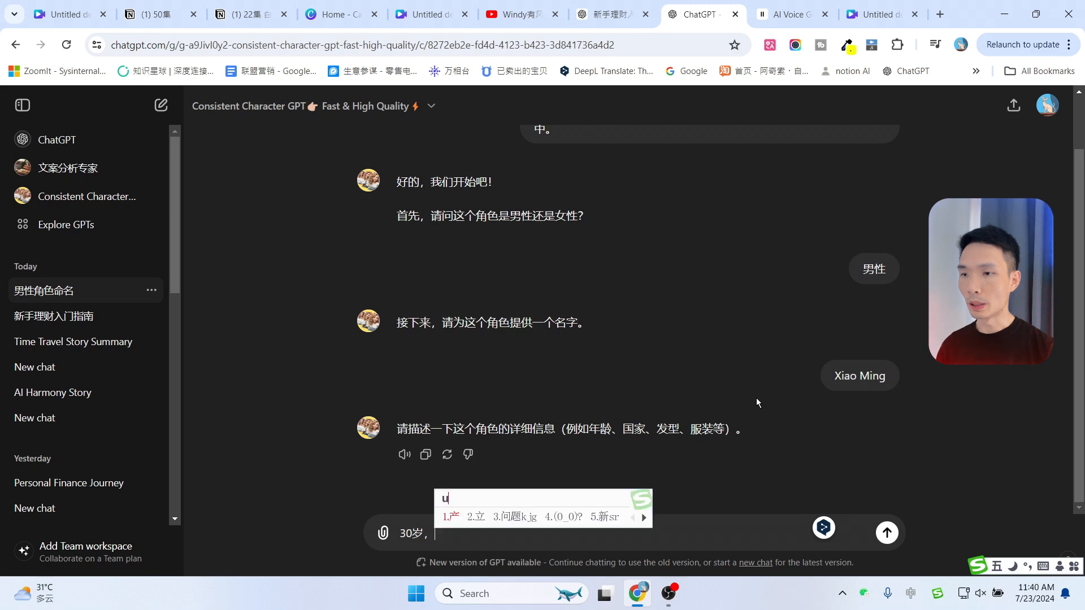
{"action": "type", "text": "美国人，"}
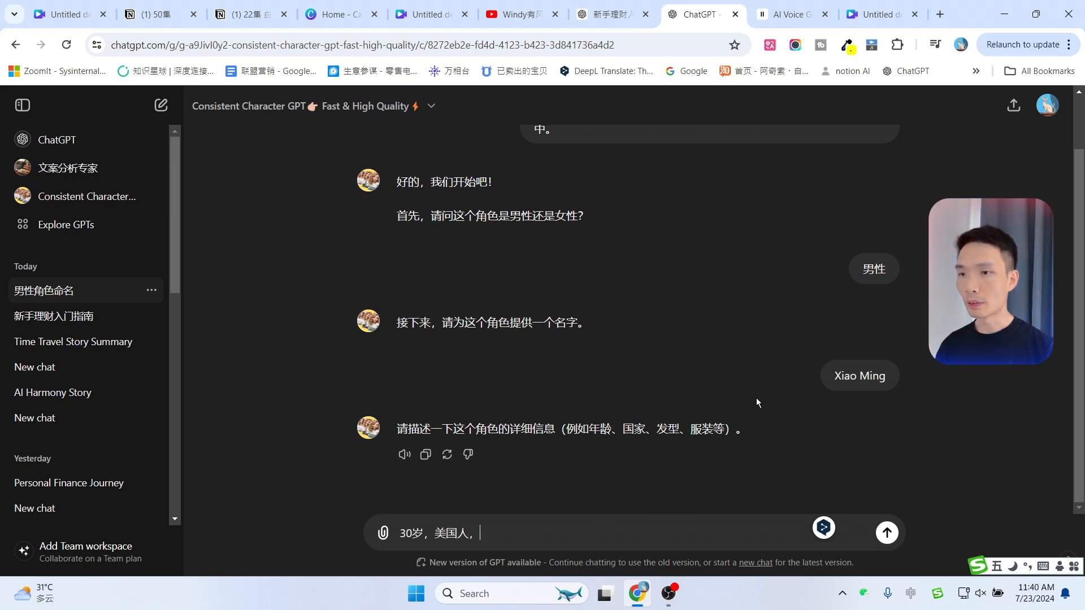
{"action": "type", "text": "短发"}
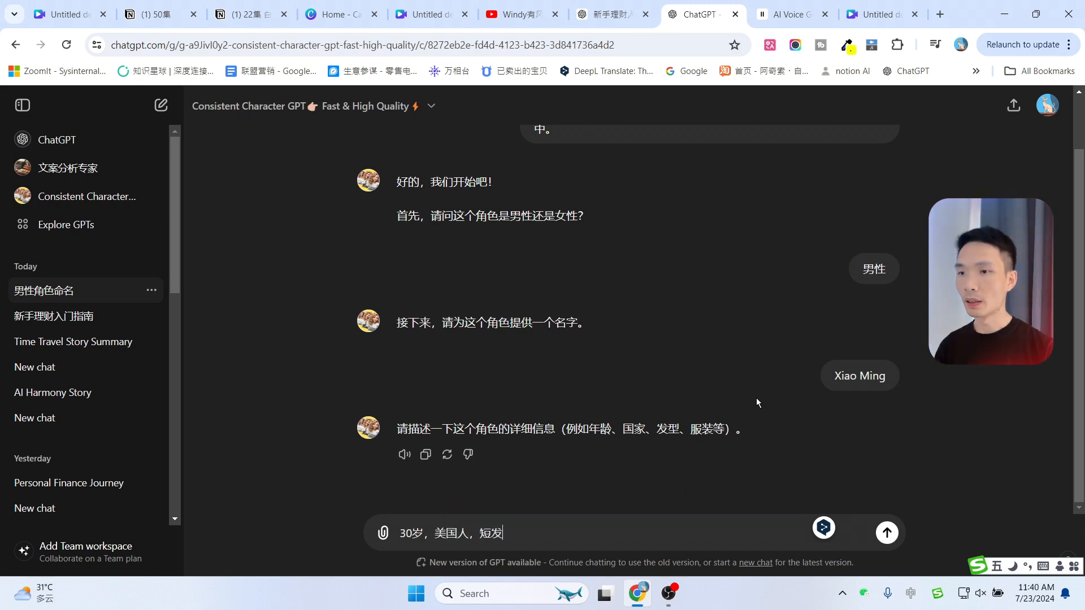
{"action": "type", "text": "，衬衫"}
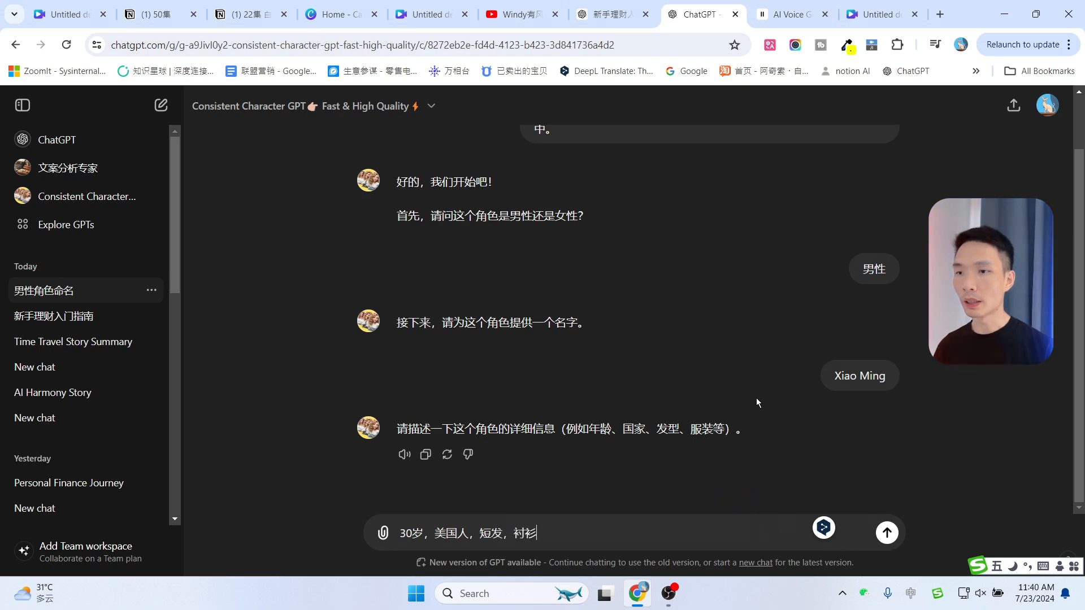
{"action": "key", "text": "Return"}
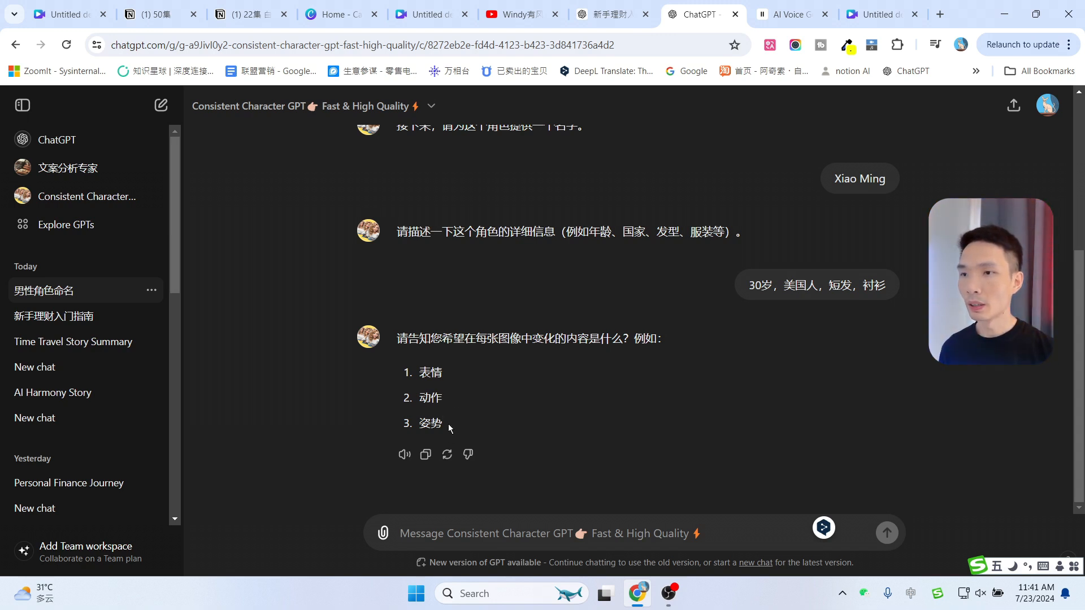
Copy the GPT's example list 表情, 动作, 姿势 and send it as the variables that change between images
{"action": "left_click_drag", "start_coordinate": [449, 428], "coordinate": [419, 370]}
{"action": "key", "text": "ctrl+c"}
{"action": "left_click", "coordinate": [399, 528]}
{"action": "key", "text": "ctrl+v"}
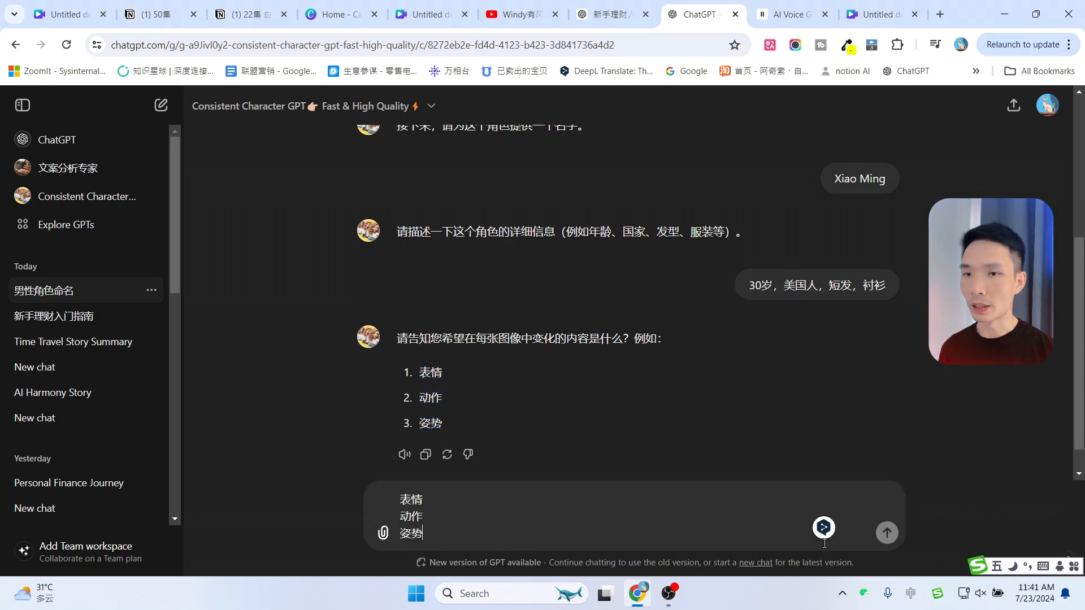
{"action": "left_click", "coordinate": [890, 535]}
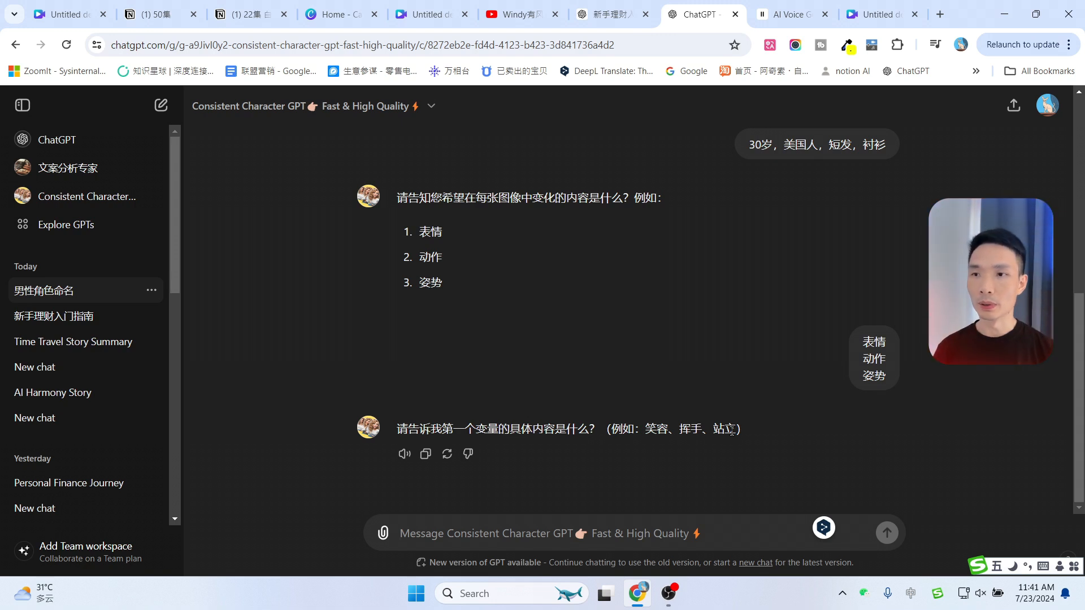
Copy 笑容 from the GPT's examples and send it as the first variable's content
{"action": "double_click", "coordinate": [648, 429]}
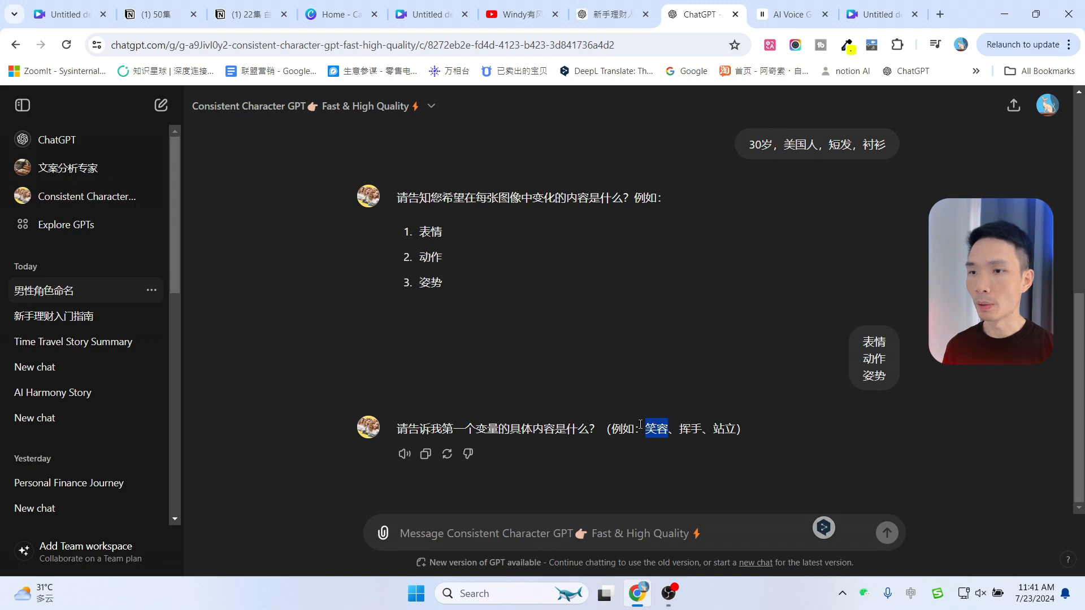
{"action": "key", "text": "ctrl+c"}
{"action": "left_click", "coordinate": [526, 533]}
{"action": "key", "text": "ctrl+v"}
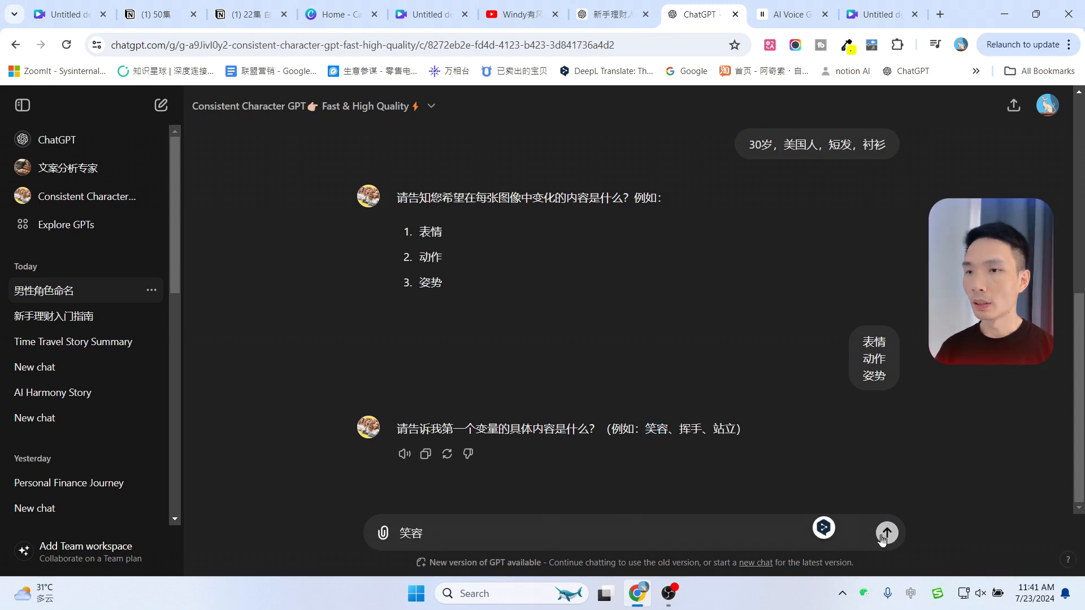
{"action": "key", "text": "Return"}
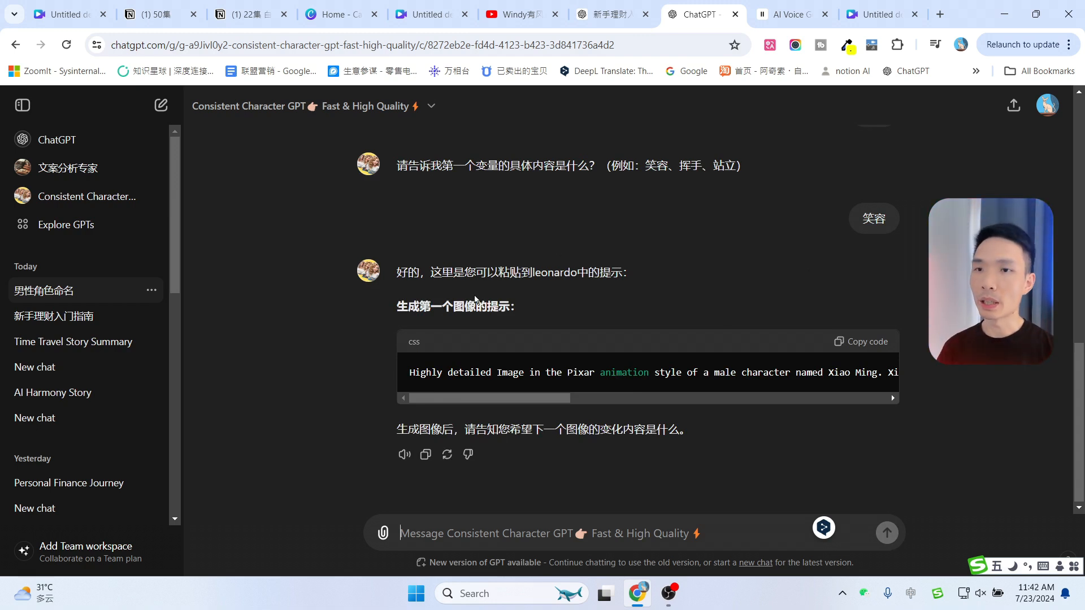
Copy the generated Xiao Ming image prompt and paste it into Canva's Magic Media graphics description
{"action": "left_click", "coordinate": [854, 344]}
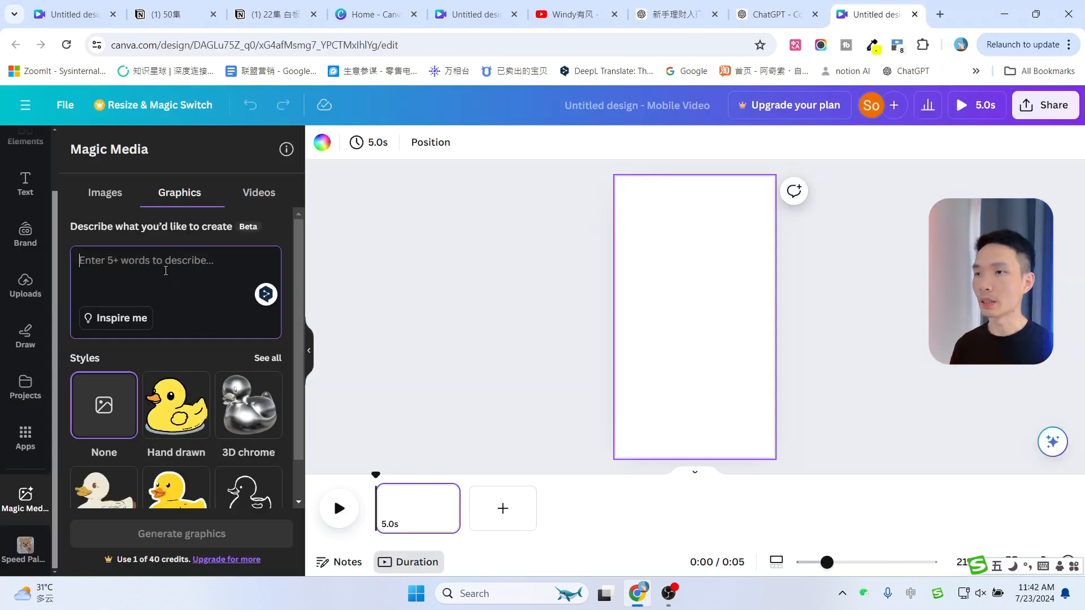
{"action": "key", "text": "ctrl+v"}
{"action": "scroll", "coordinate": [178, 280], "scroll_direction": "up", "scroll_amount": 2}
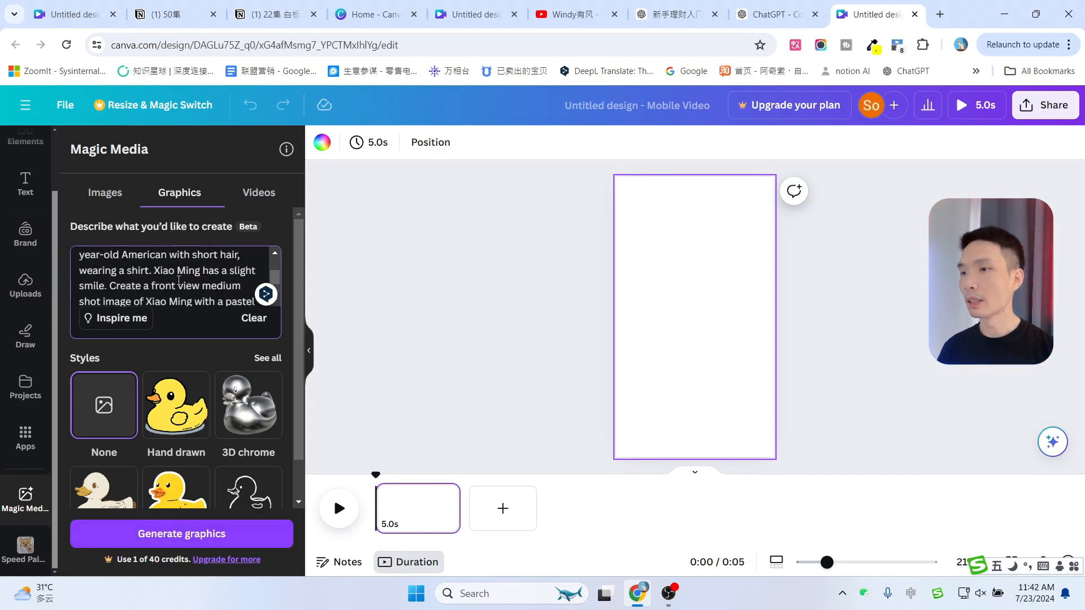
{"action": "scroll", "coordinate": [178, 280], "scroll_direction": "down", "scroll_amount": 3}
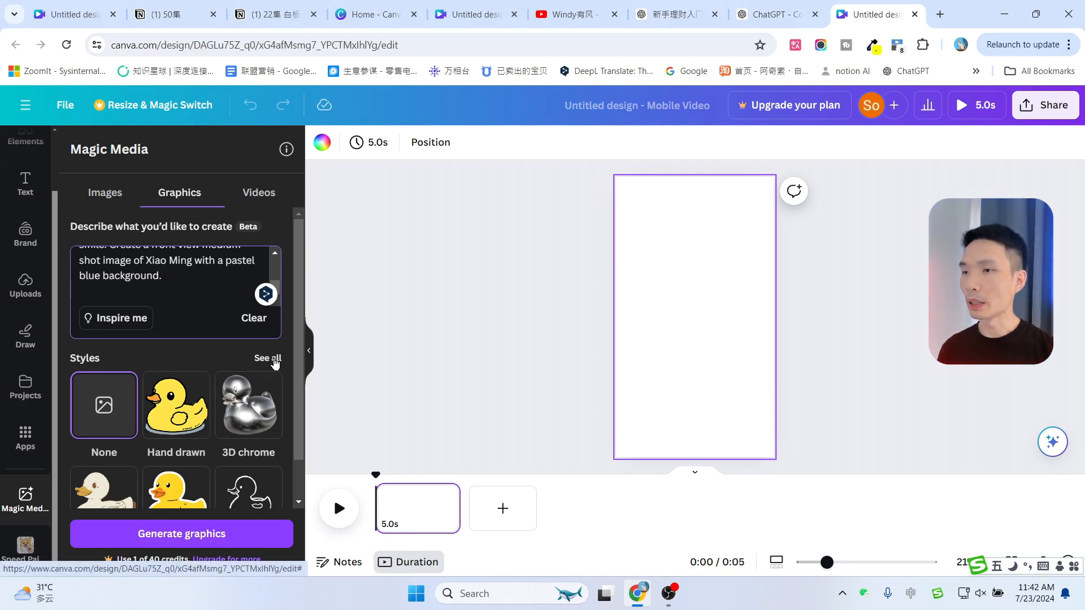
{"action": "scroll", "coordinate": [271, 345], "scroll_direction": "down", "scroll_amount": 2}
Browse all graphic styles and select the Hand drawn style
{"action": "left_click", "coordinate": [266, 311]}
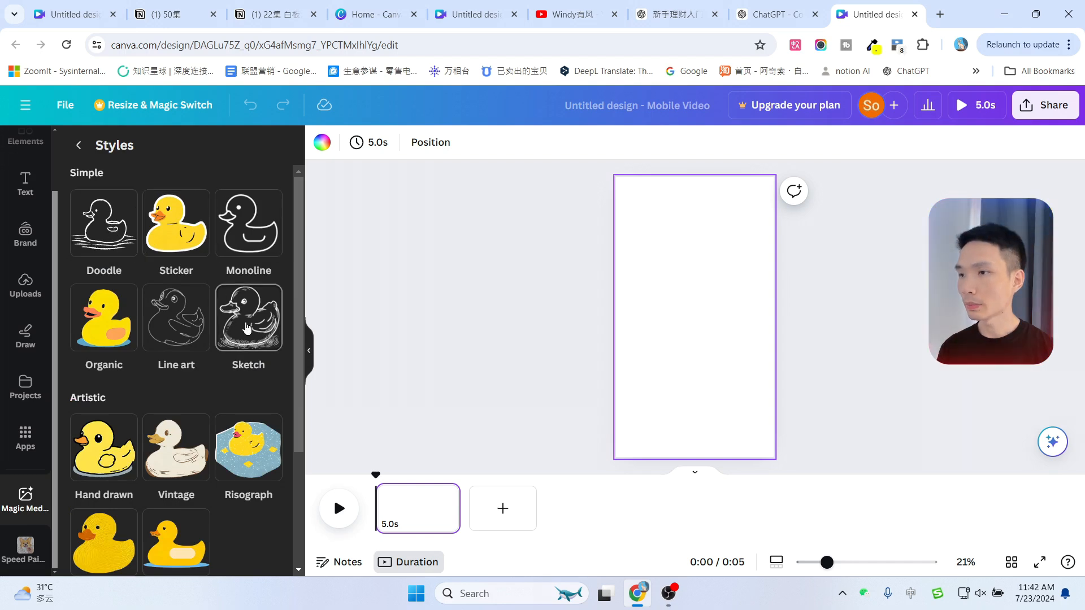
{"action": "scroll", "coordinate": [164, 271], "scroll_direction": "down", "scroll_amount": 3}
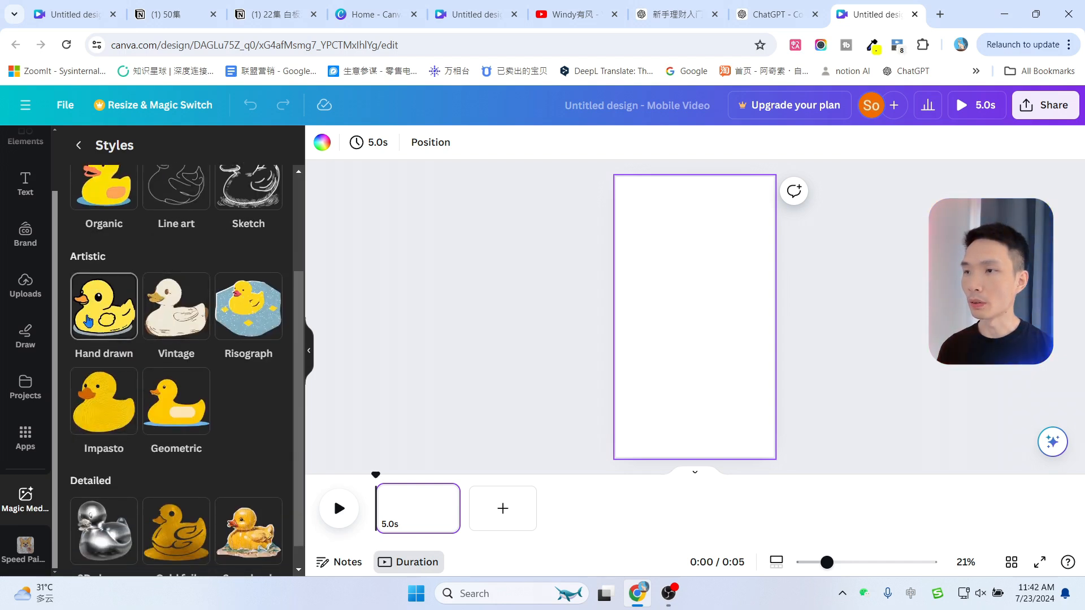
{"action": "scroll", "coordinate": [93, 237], "scroll_direction": "up", "scroll_amount": 3}
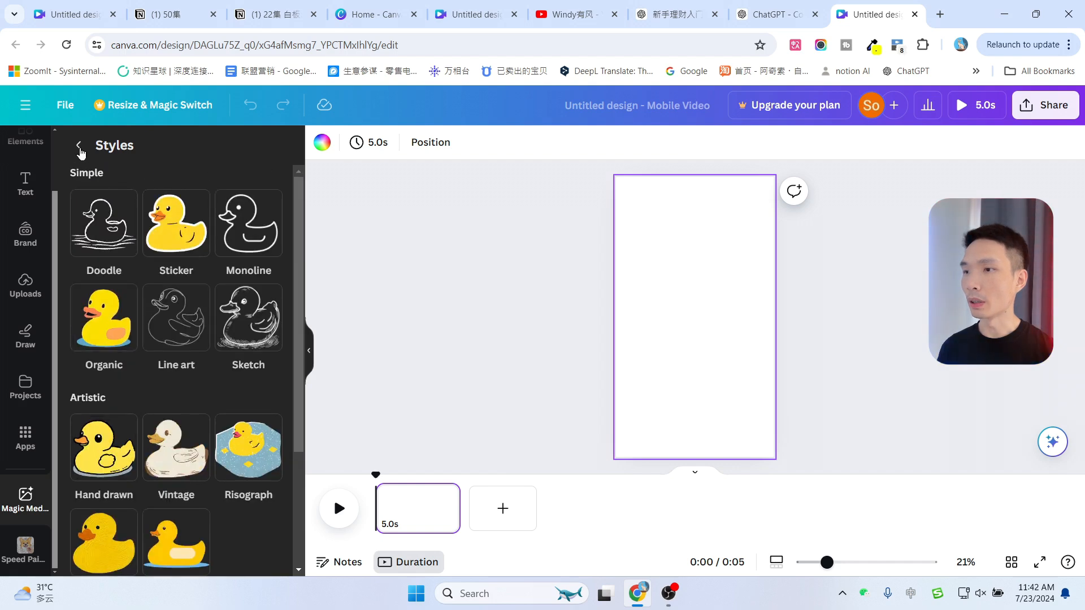
{"action": "left_click", "coordinate": [79, 145]}
{"action": "left_click", "coordinate": [177, 417]}
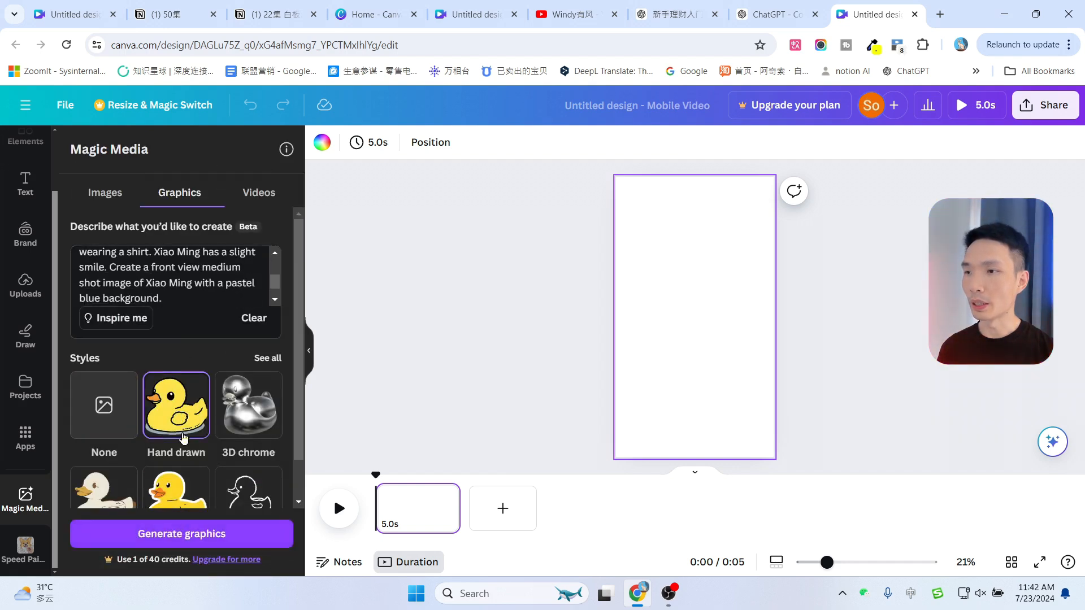
Generate graphics from the prompt and add the first result to the page
{"action": "scroll", "coordinate": [192, 293], "scroll_direction": "up", "scroll_amount": 4}
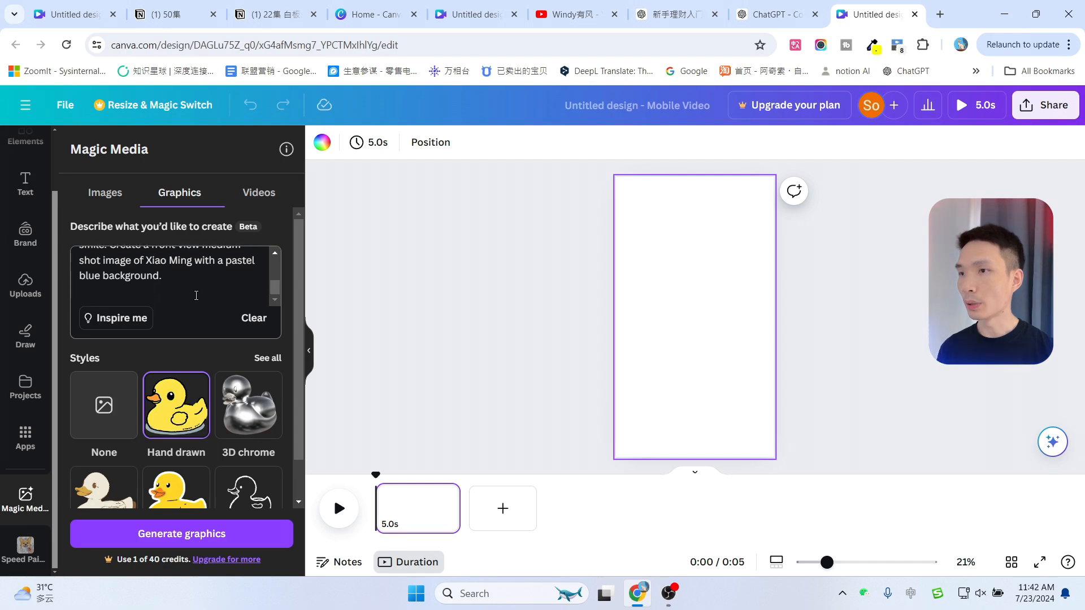
{"action": "scroll", "coordinate": [175, 407], "scroll_direction": "down", "scroll_amount": 1}
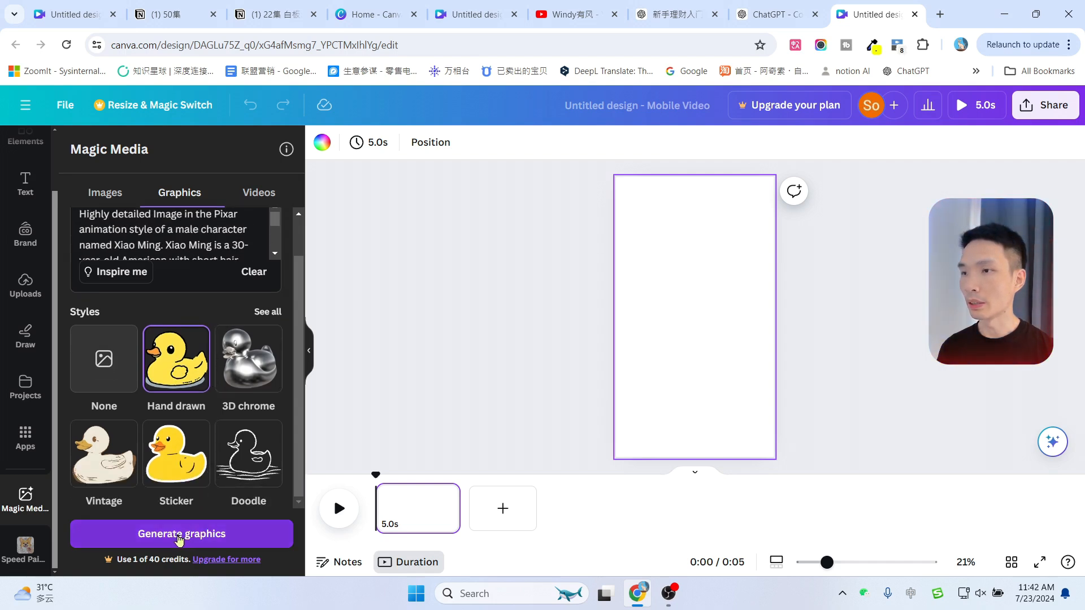
{"action": "left_click", "coordinate": [186, 537]}
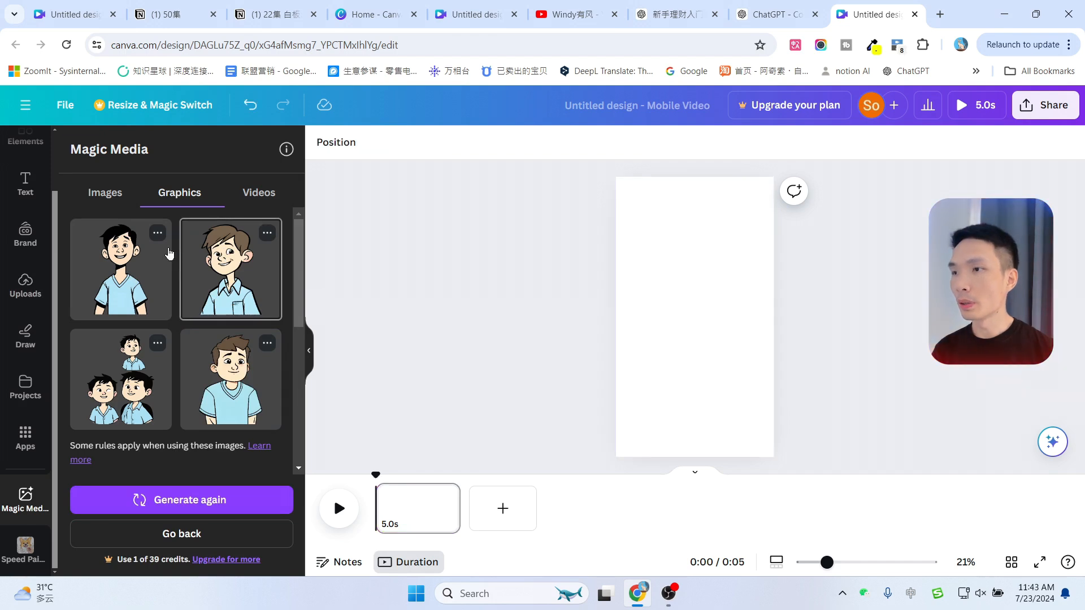
{"action": "left_click", "coordinate": [120, 283]}
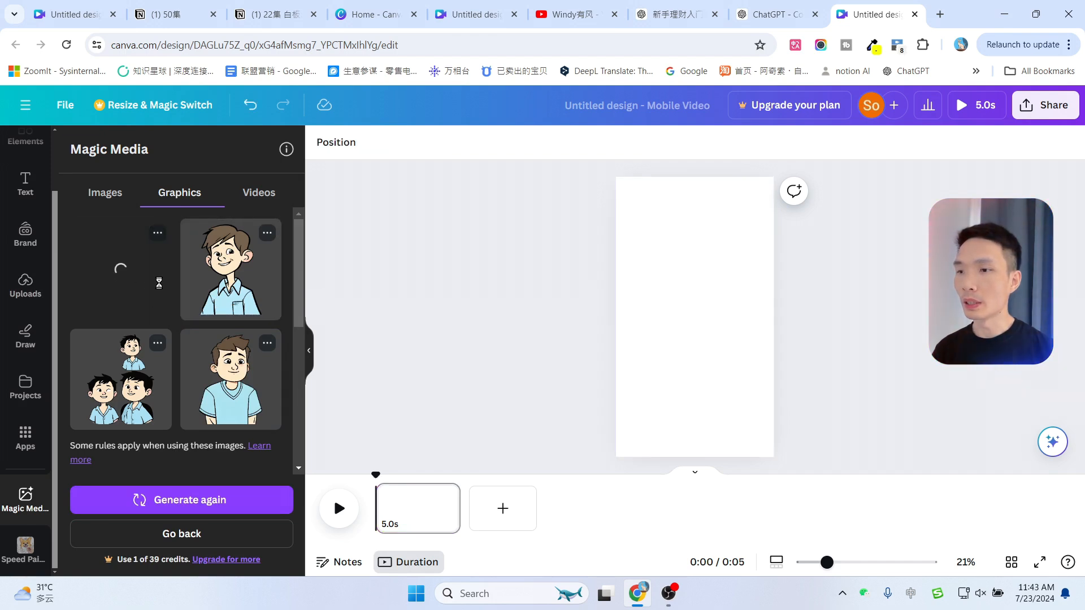
Resize the first Xiao Ming graphic on the page
{"action": "left_click_drag", "start_coordinate": [647, 238], "coordinate": [633, 180]}
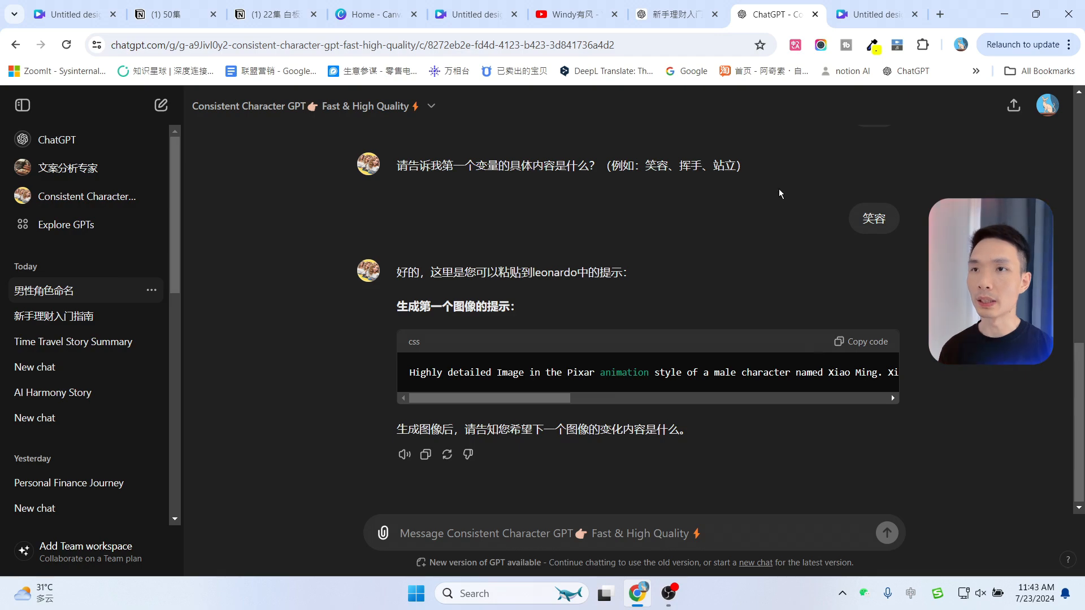
Copy the second scene's description from the scene list and send it to the Consistent Character GPT
{"action": "left_click", "coordinate": [673, 14]}
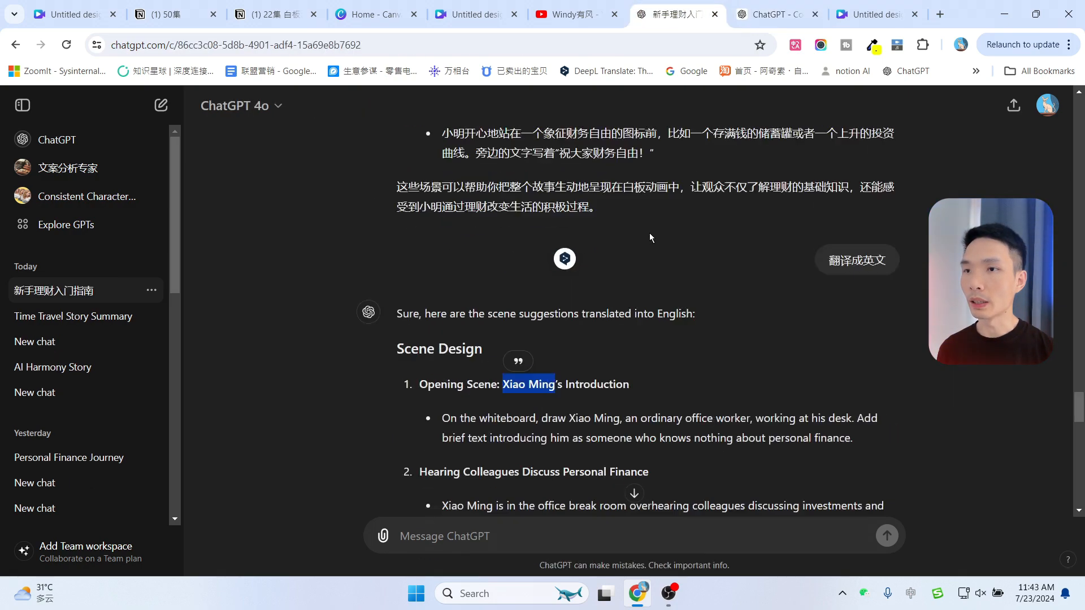
{"action": "scroll", "coordinate": [651, 238], "scroll_direction": "up", "scroll_amount": 5}
{"action": "scroll", "coordinate": [697, 235], "scroll_direction": "down", "scroll_amount": 6}
{"action": "left_click", "coordinate": [711, 309]}
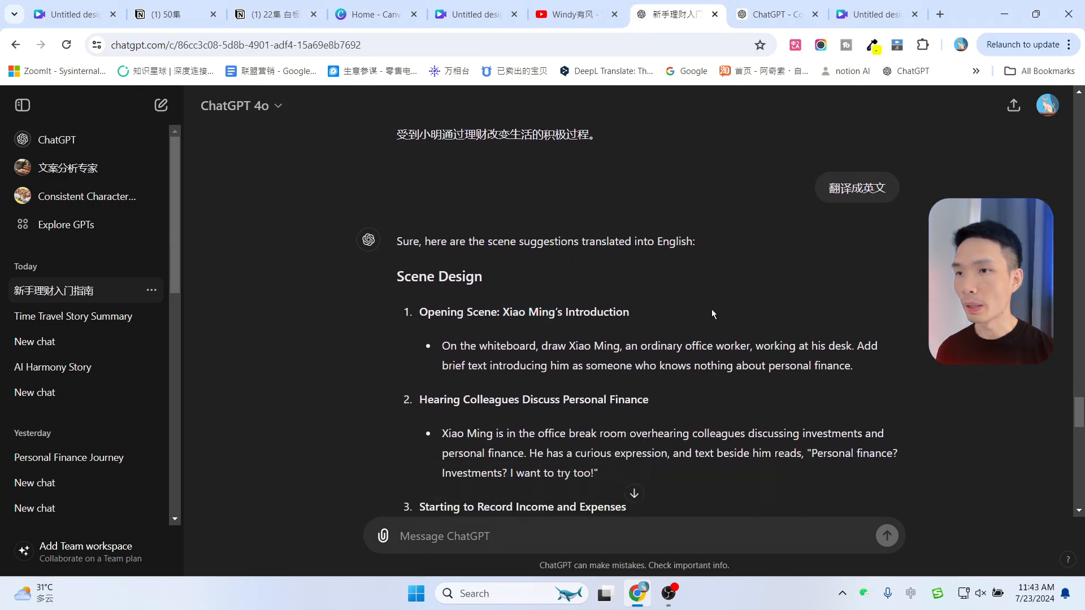
{"action": "scroll", "coordinate": [711, 310], "scroll_direction": "down", "scroll_amount": 1}
{"action": "mouse_move", "coordinate": [440, 276]}
{"action": "left_mouse_down"}
{"action": "mouse_move", "coordinate": [821, 275]}
{"action": "mouse_move", "coordinate": [854, 303]}
{"action": "left_mouse_up"}
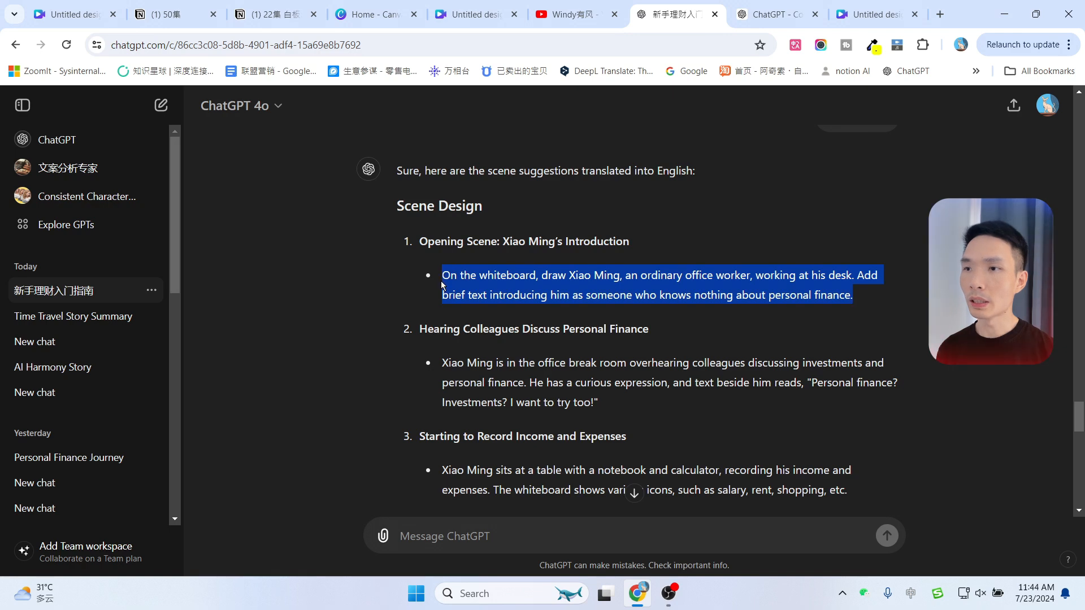
{"action": "left_click", "coordinate": [445, 246]}
{"action": "scroll", "coordinate": [446, 245], "scroll_direction": "down", "scroll_amount": 1}
{"action": "left_click_drag", "start_coordinate": [445, 205], "coordinate": [862, 224]}
{"action": "left_click", "coordinate": [493, 310]}
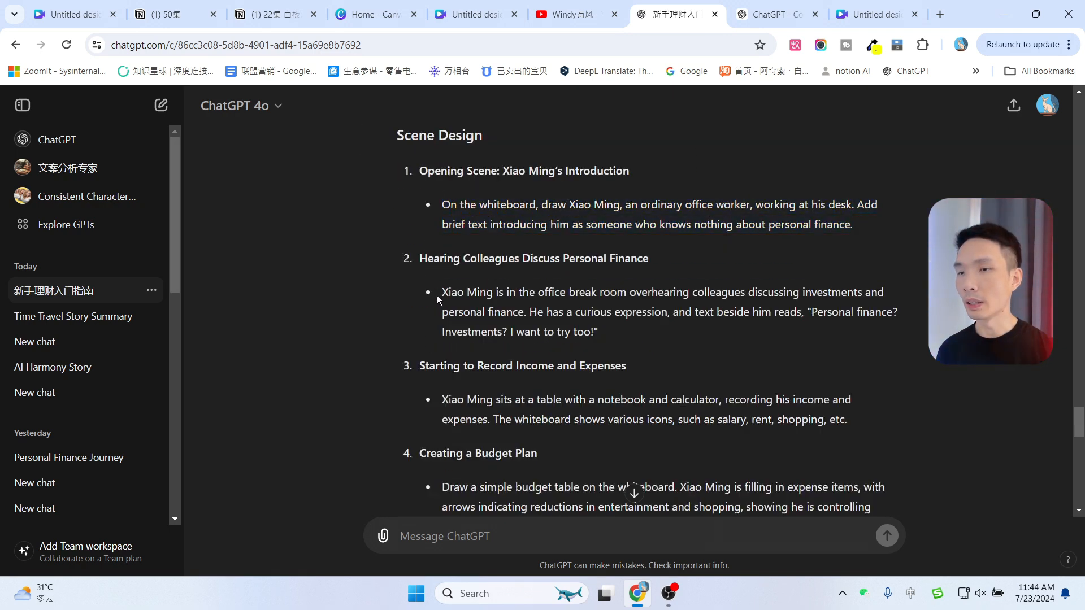
{"action": "left_click_drag", "start_coordinate": [439, 300], "coordinate": [591, 329]}
{"action": "key", "text": "ctrl+c"}
{"action": "left_click", "coordinate": [774, 14]}
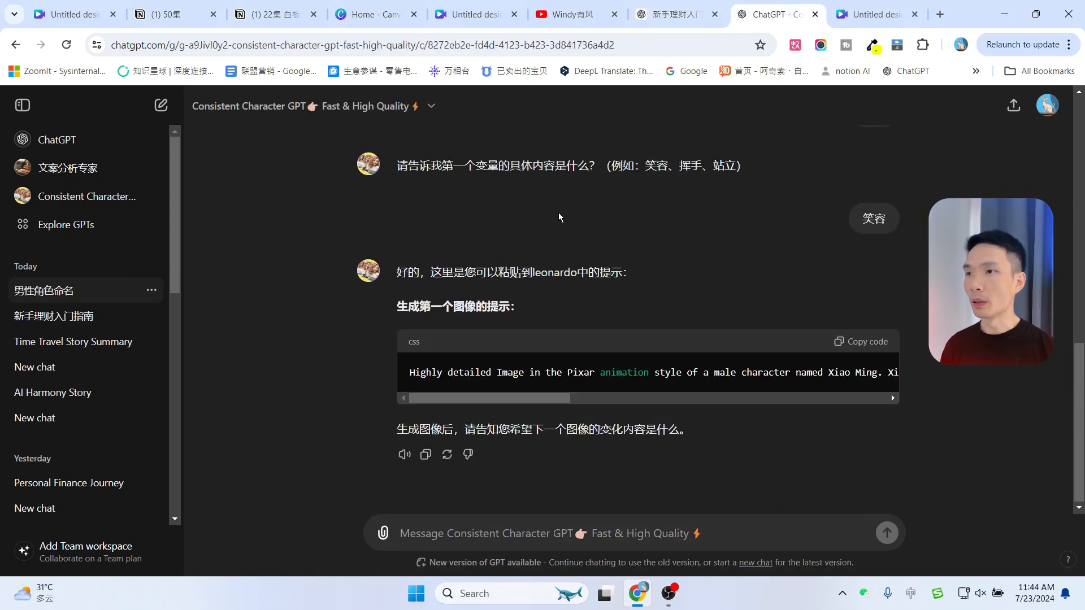
{"action": "left_click", "coordinate": [487, 533]}
{"action": "key", "text": "ctrl+v"}
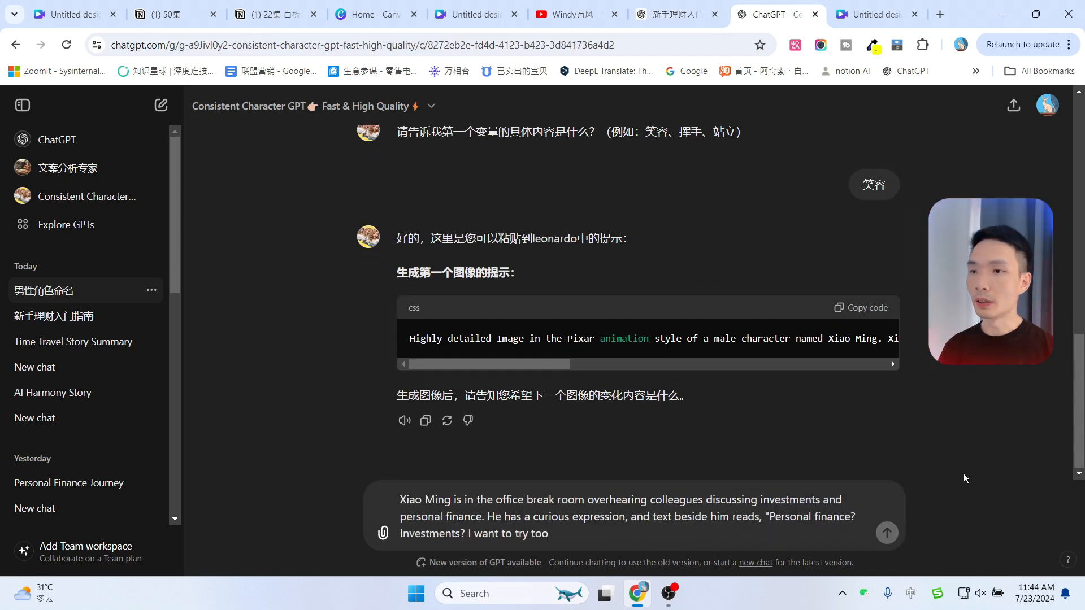
{"action": "key", "text": "Return"}
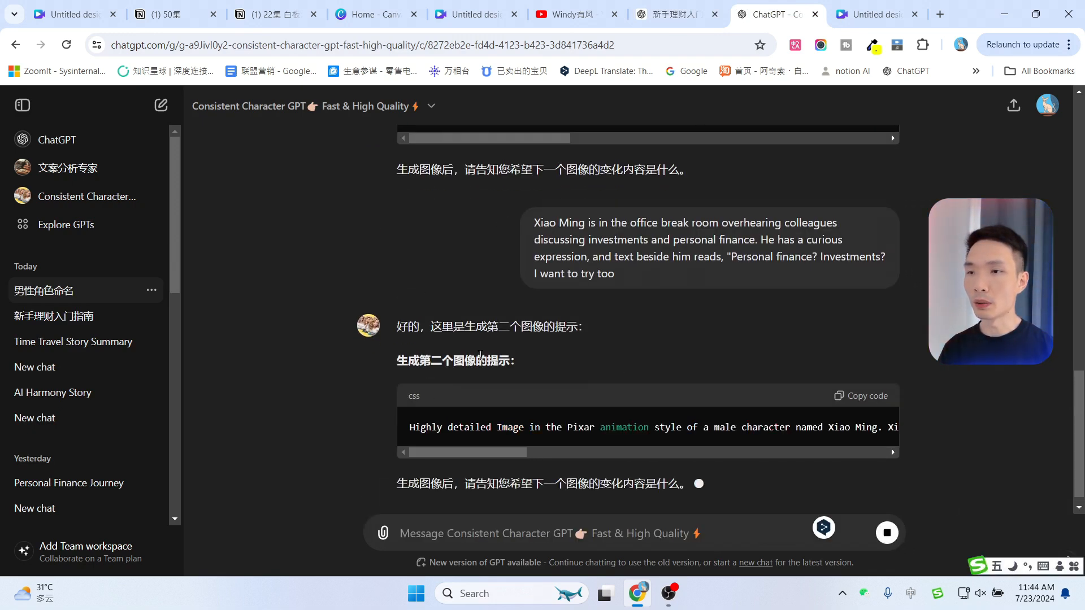
Copy the second image prompt the GPT returned
{"action": "scroll", "coordinate": [614, 289], "scroll_direction": "up", "scroll_amount": 1}
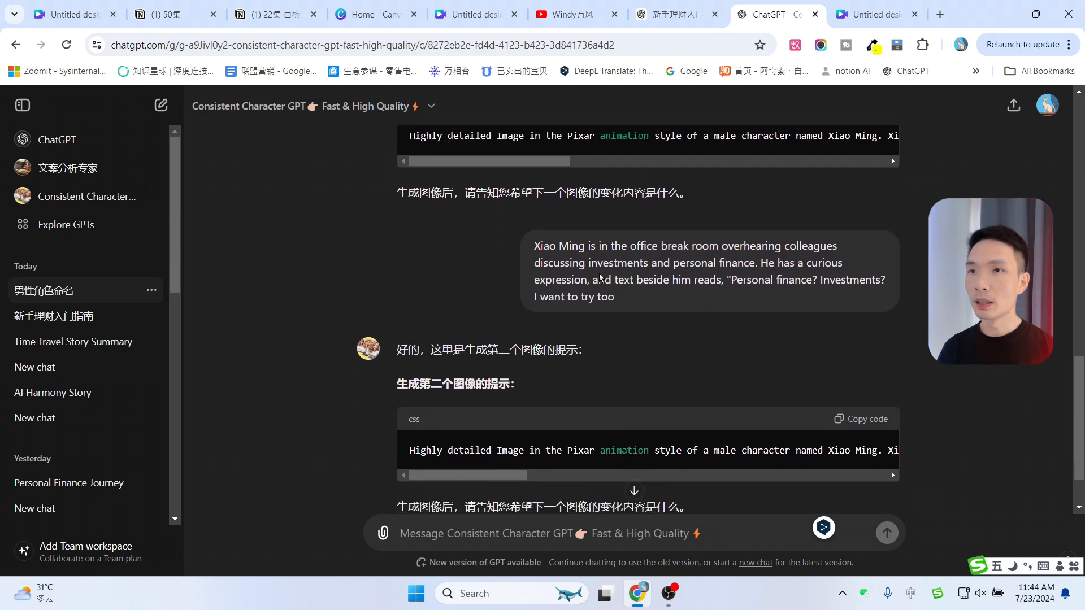
{"action": "scroll", "coordinate": [640, 249], "scroll_direction": "down", "scroll_amount": 1}
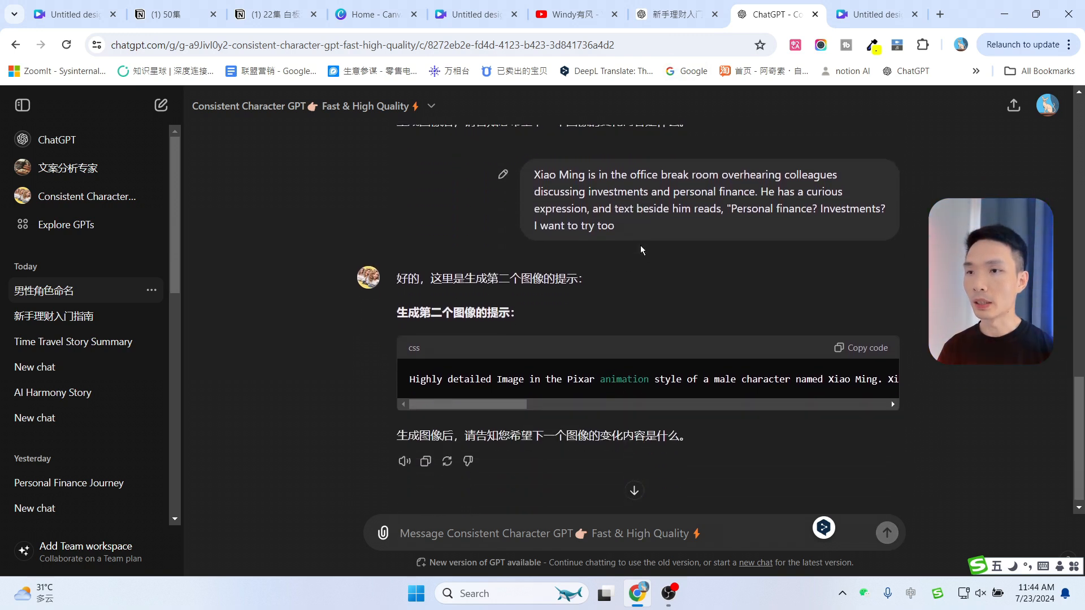
{"action": "left_click", "coordinate": [838, 343]}
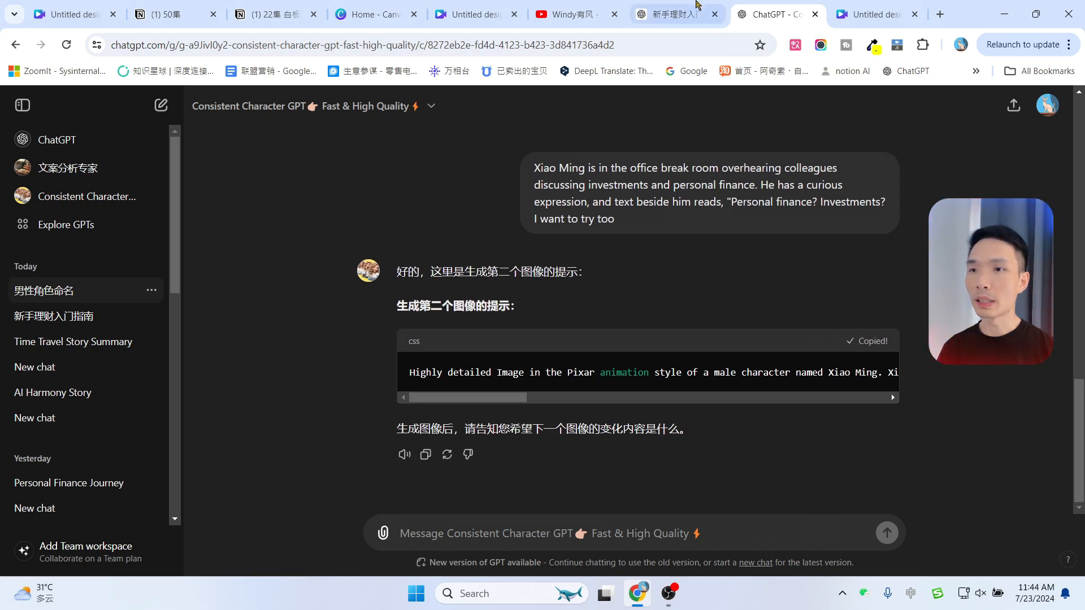
{"action": "left_click", "coordinate": [697, 6]}
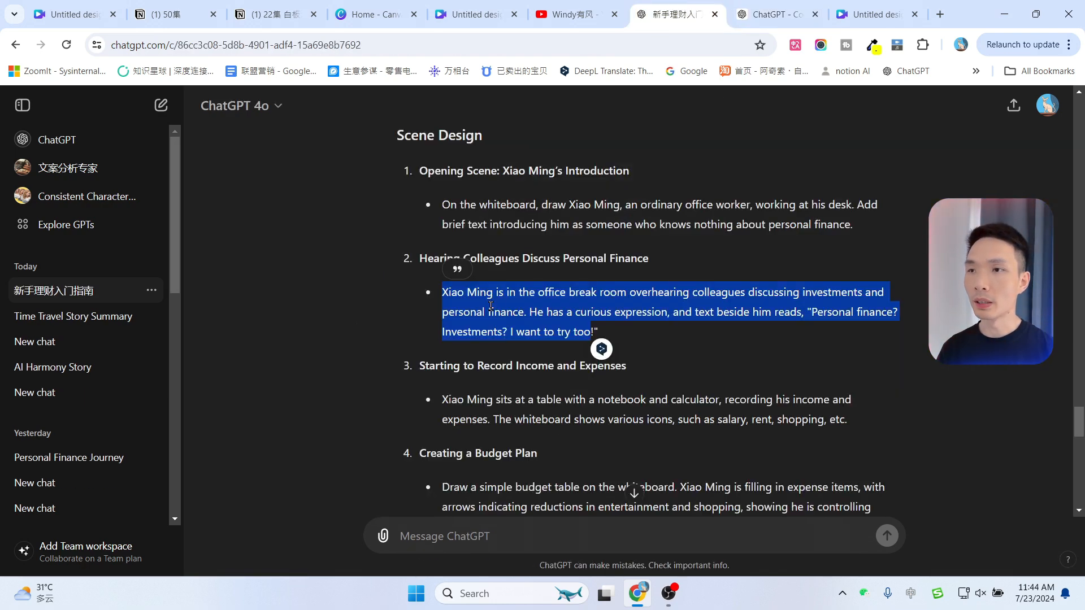
{"action": "scroll", "coordinate": [520, 330], "scroll_direction": "up", "scroll_amount": 6}
{"action": "scroll", "coordinate": [521, 330], "scroll_direction": "down", "scroll_amount": 5}
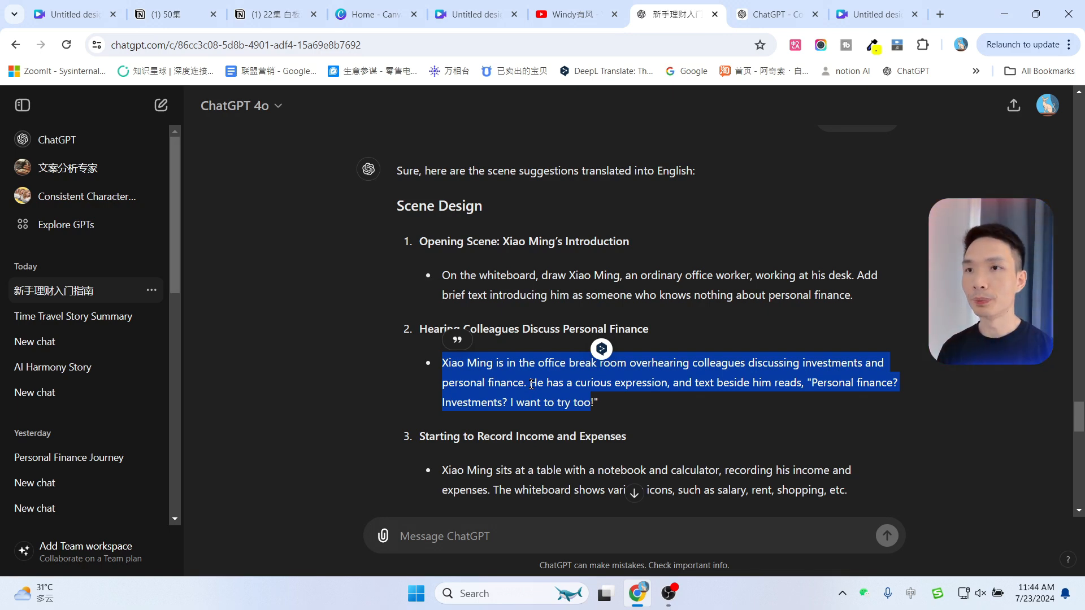
{"action": "left_click", "coordinate": [770, 14]}
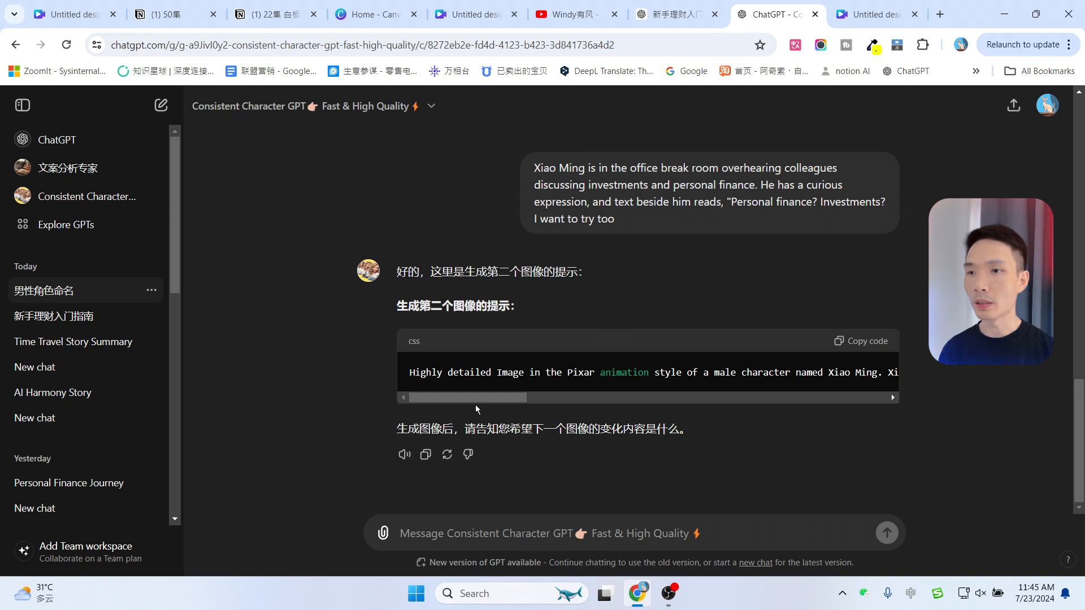
{"action": "left_click_drag", "start_coordinate": [476, 402], "coordinate": [446, 397]}
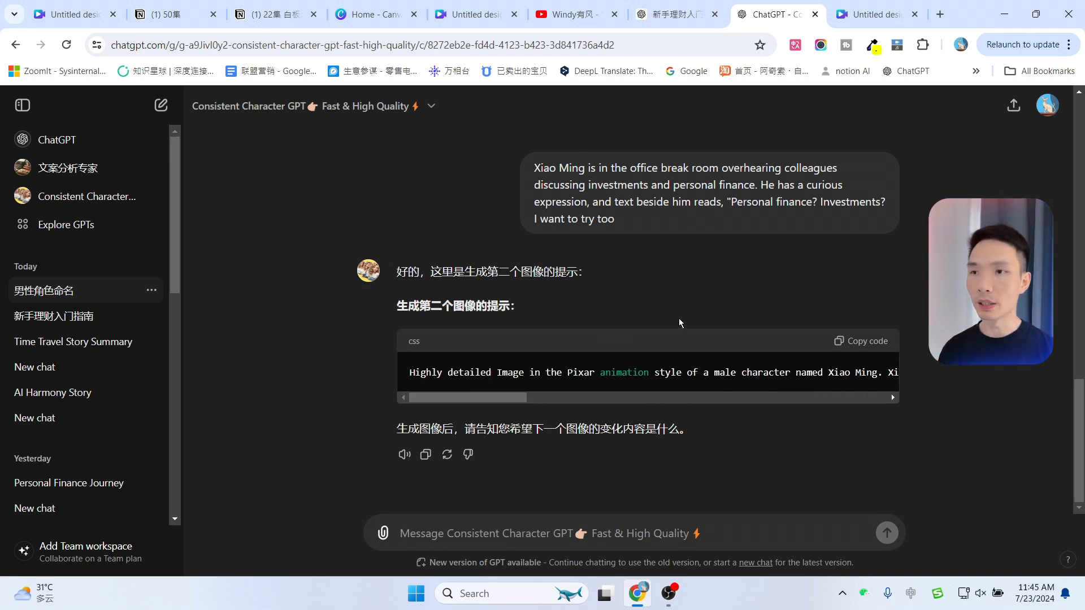
{"action": "left_click", "coordinate": [863, 341]}
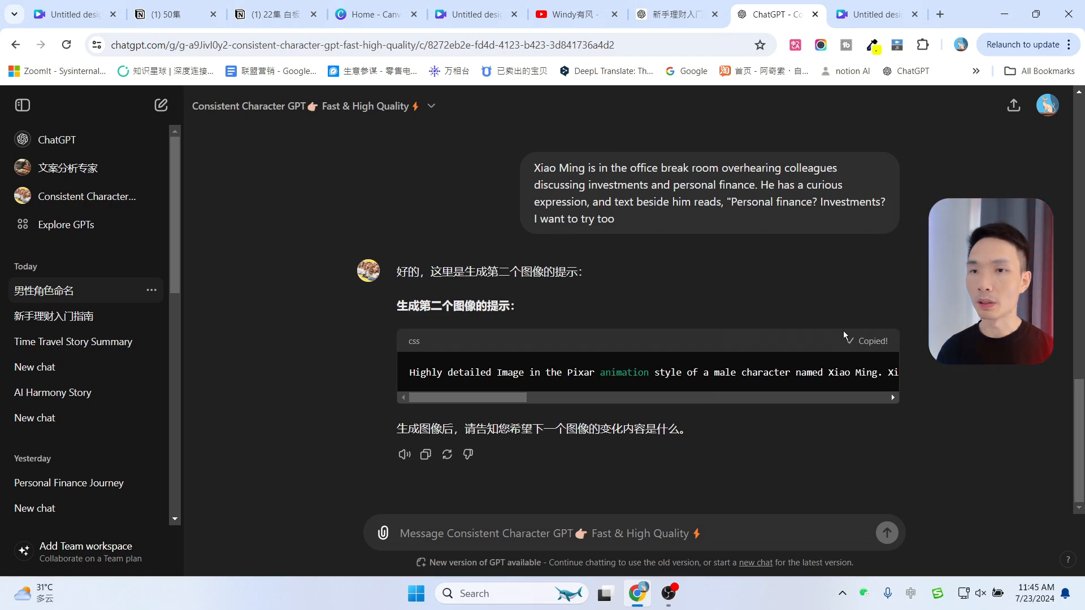
Paste the second prompt into Magic Media's graphics description, pick the Hand drawn style and generate graphics
{"action": "left_click", "coordinate": [858, 5]}
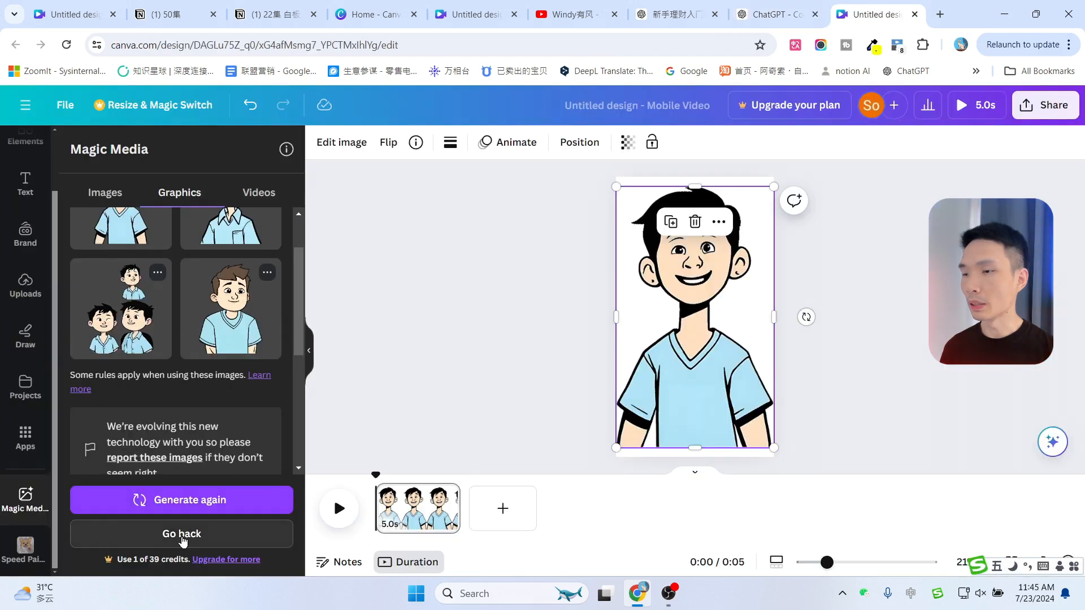
{"action": "left_click", "coordinate": [182, 542]}
{"action": "left_click", "coordinate": [159, 263]}
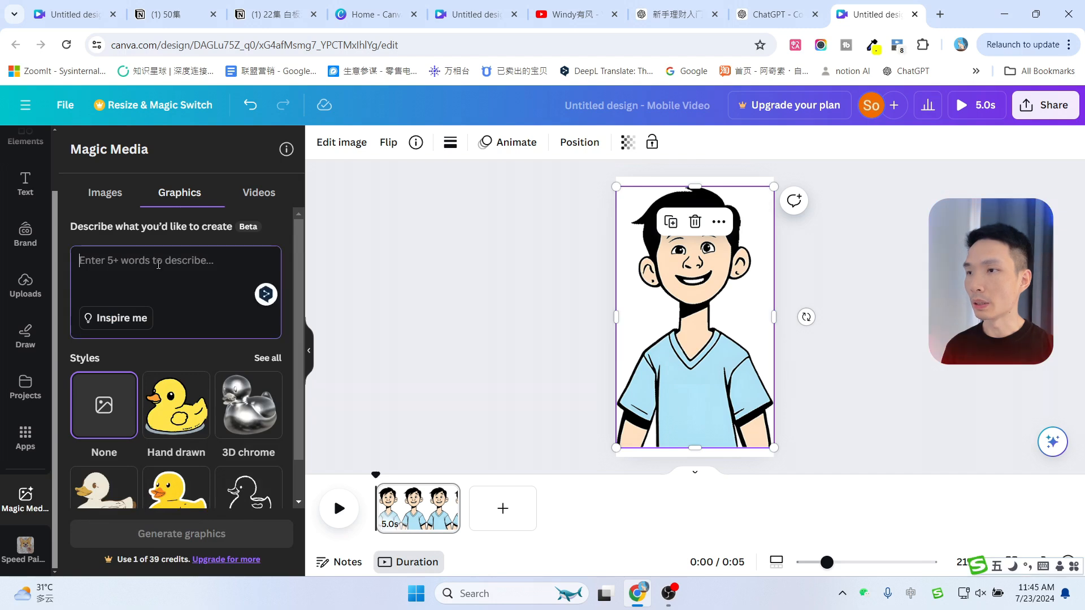
{"action": "key", "text": "ctrl+v"}
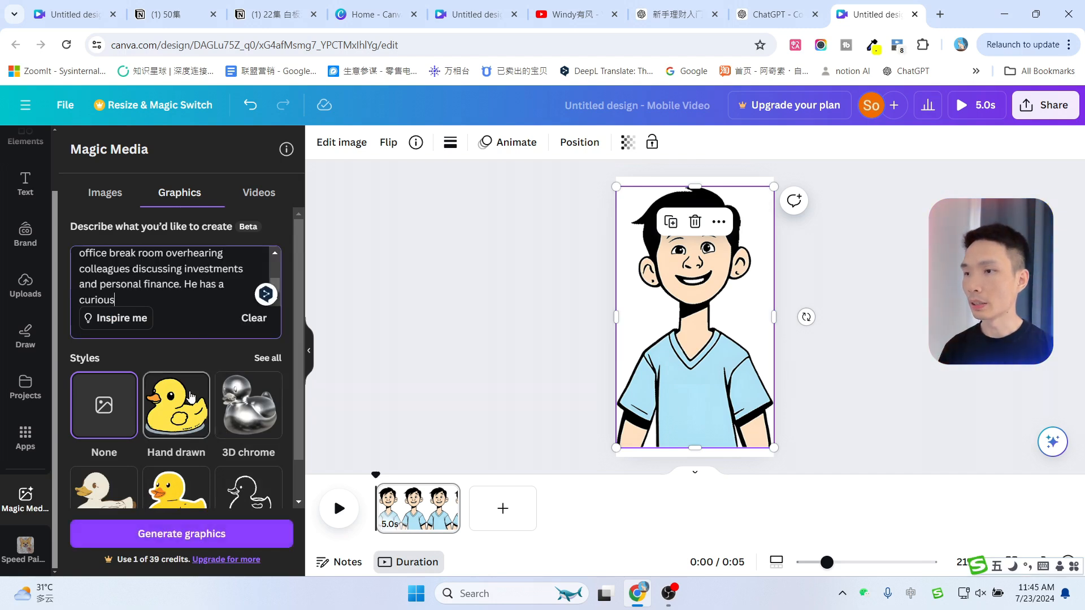
{"action": "left_click", "coordinate": [189, 421]}
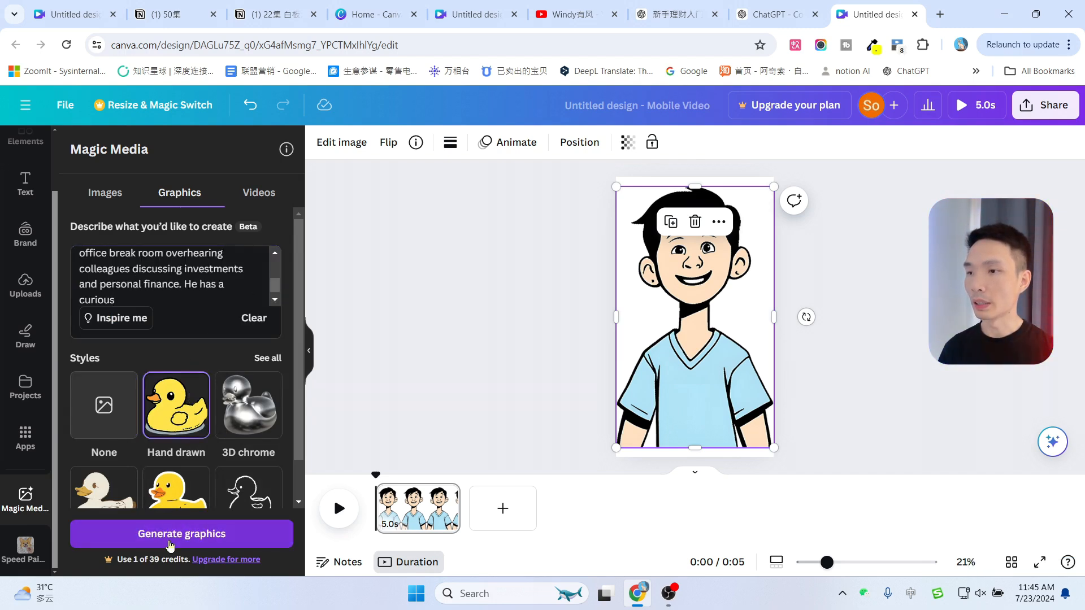
{"action": "left_click", "coordinate": [175, 536]}
Send the third scene's description to the Consistent Character GPT and copy the image prompt it returns
{"action": "left_click", "coordinate": [658, 15]}
{"action": "scroll", "coordinate": [520, 417], "scroll_direction": "down", "scroll_amount": 1}
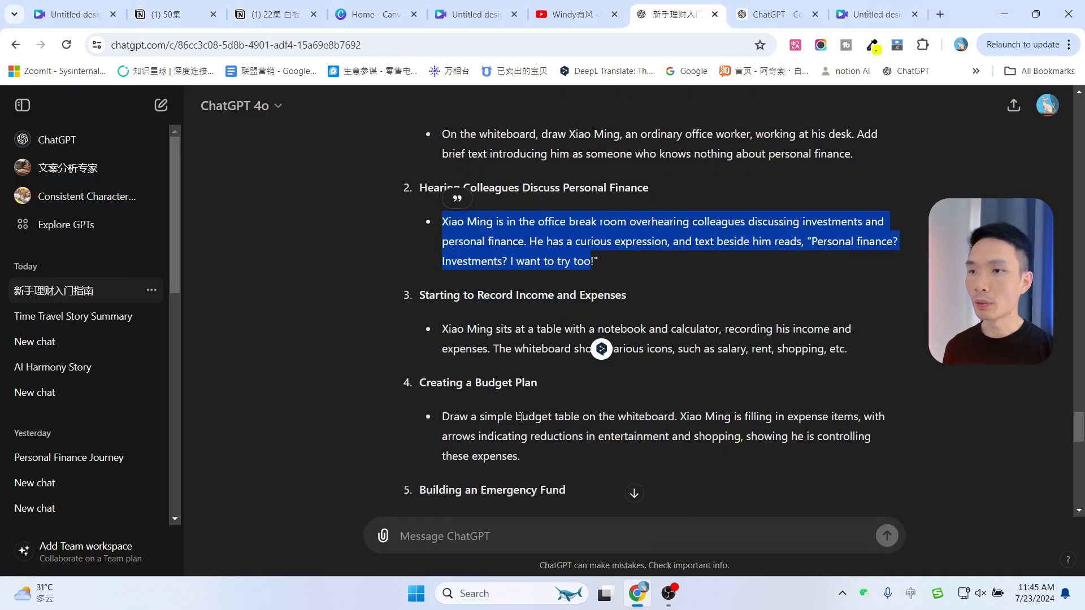
{"action": "left_click_drag", "start_coordinate": [443, 330], "coordinate": [853, 341]}
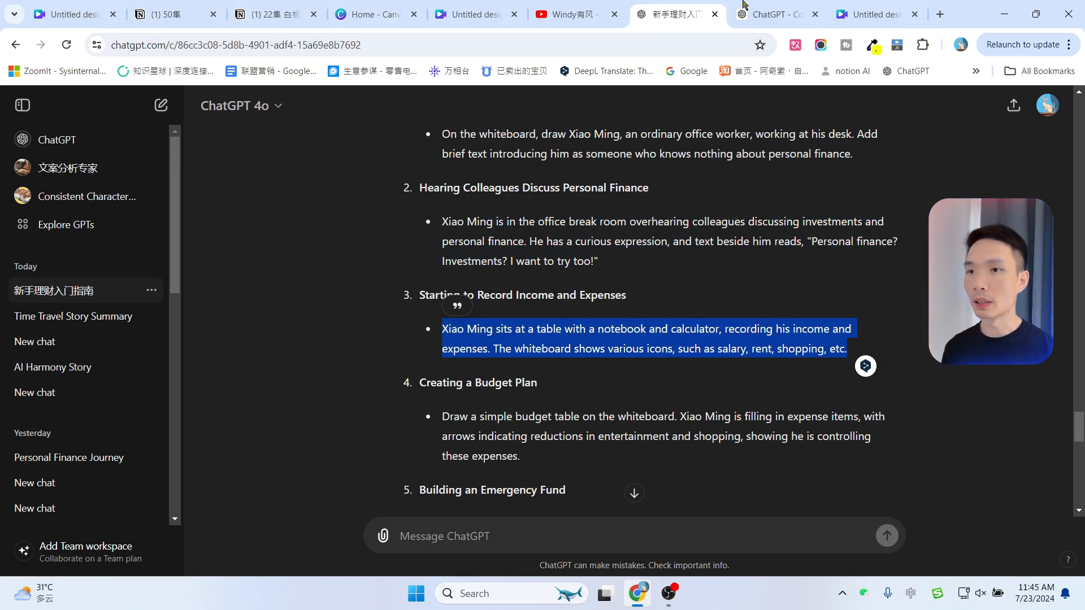
{"action": "key", "text": "ctrl+Tab"}
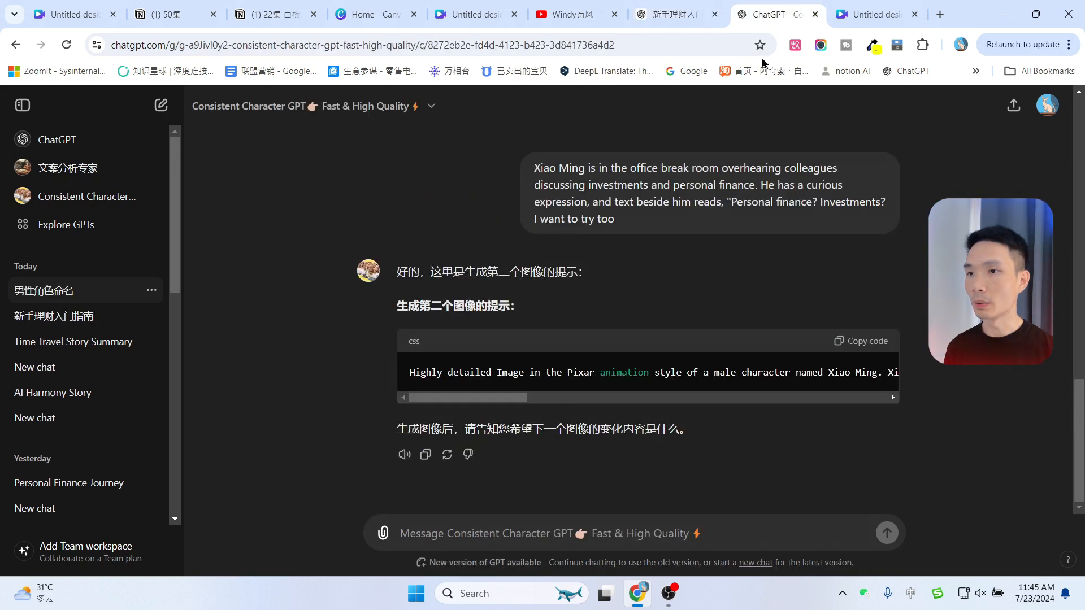
{"action": "left_click", "coordinate": [475, 541]}
{"action": "key", "text": "ctrl+v"}
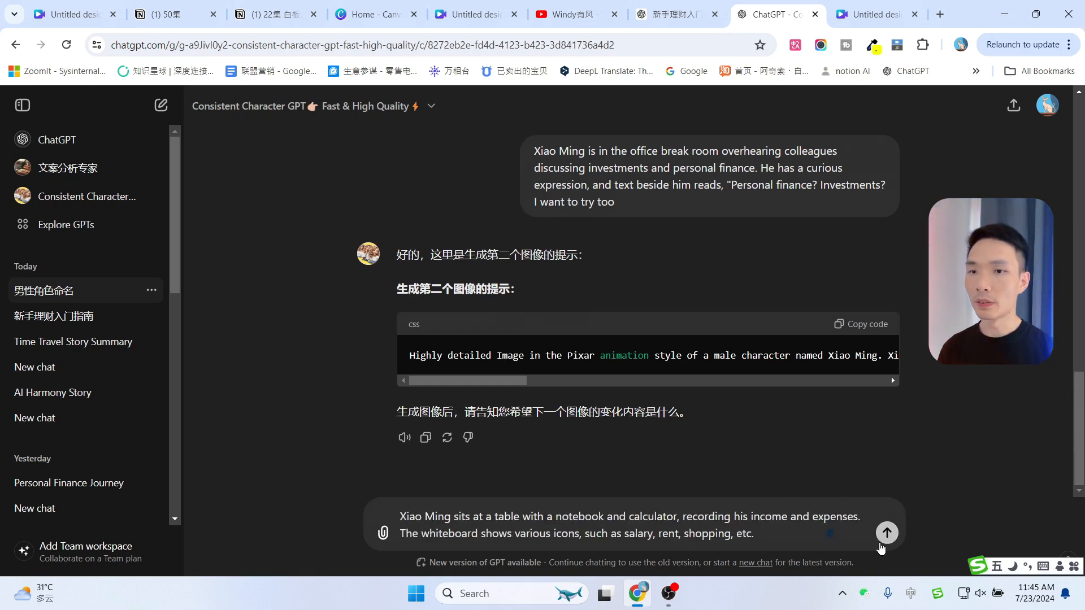
{"action": "left_click", "coordinate": [886, 534]}
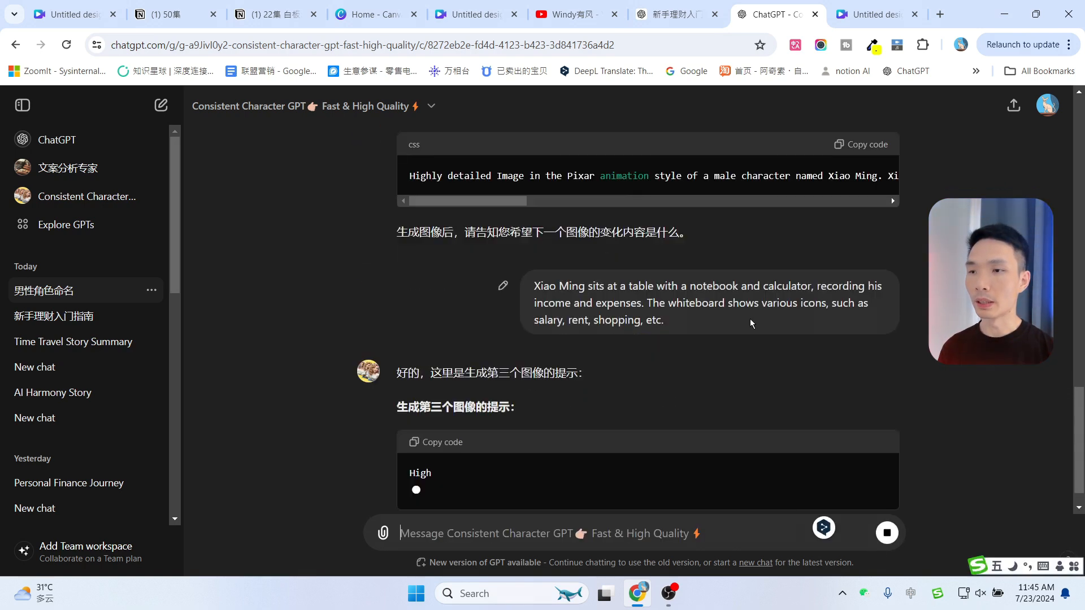
{"action": "left_click", "coordinate": [857, 394]}
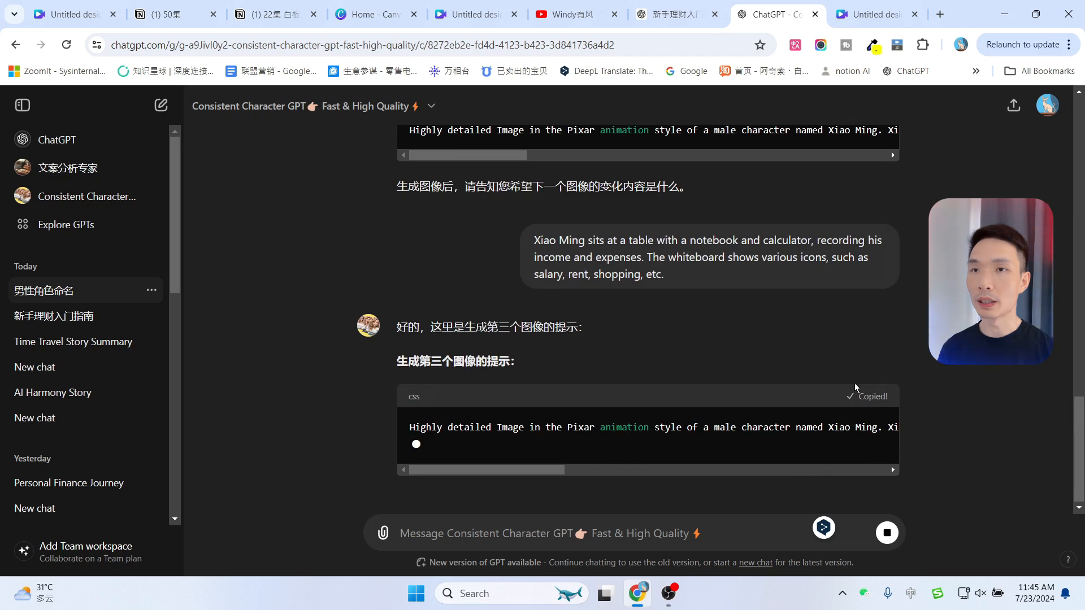
Add a second page and place the Xiao Ming-at-desk graphic on it, enlarged to fill the page
{"action": "left_click", "coordinate": [879, 14]}
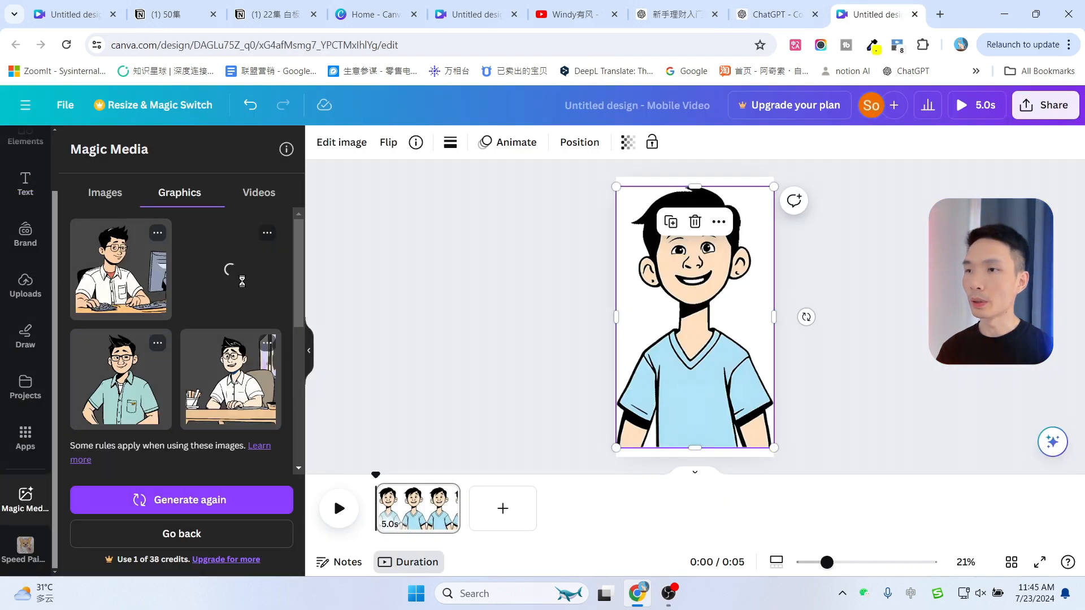
{"action": "left_click", "coordinate": [242, 277]}
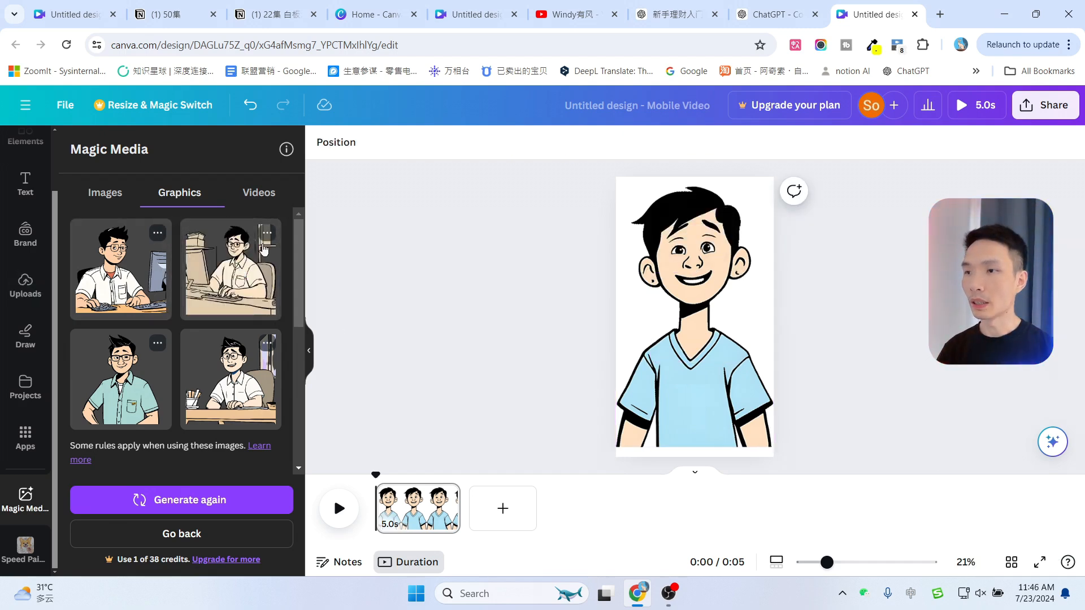
{"action": "left_click", "coordinate": [518, 523]}
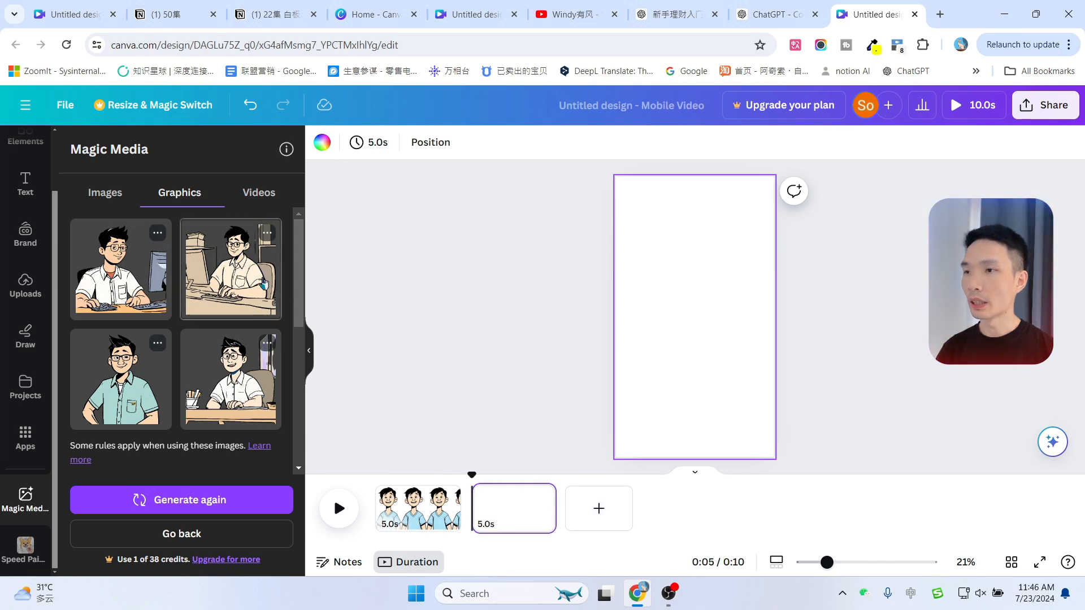
{"action": "left_click", "coordinate": [264, 283]}
{"action": "left_click_drag", "start_coordinate": [648, 270], "coordinate": [621, 183]}
{"action": "left_click_drag", "start_coordinate": [739, 364], "coordinate": [785, 524]}
{"action": "left_click_drag", "start_coordinate": [664, 315], "coordinate": [620, 300]}
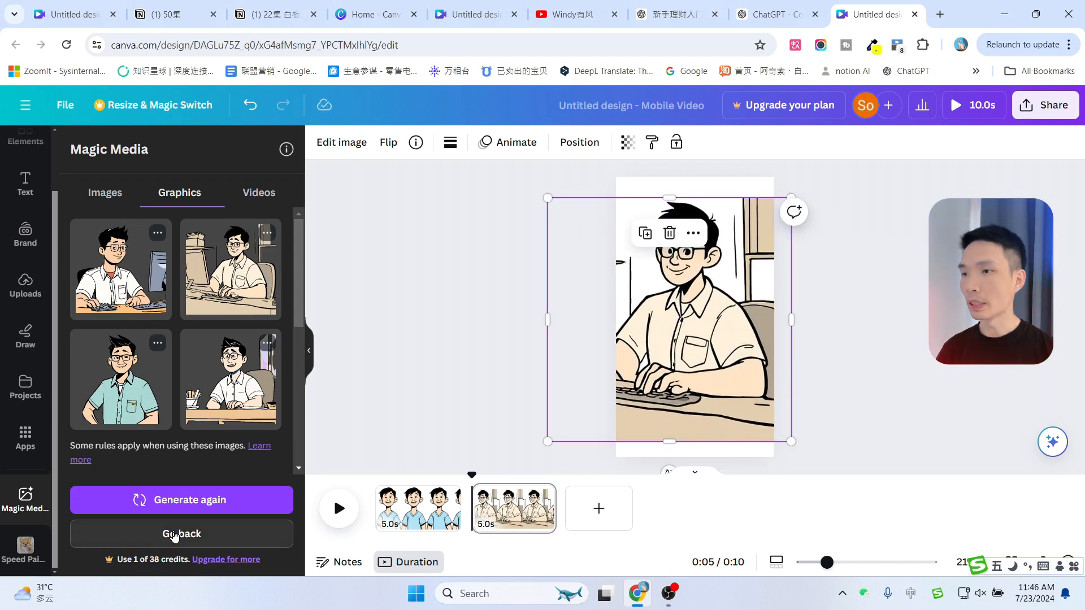
Paste the third prompt into Magic Media, pick the Hand drawn style and generate graphics
{"action": "left_click", "coordinate": [181, 535]}
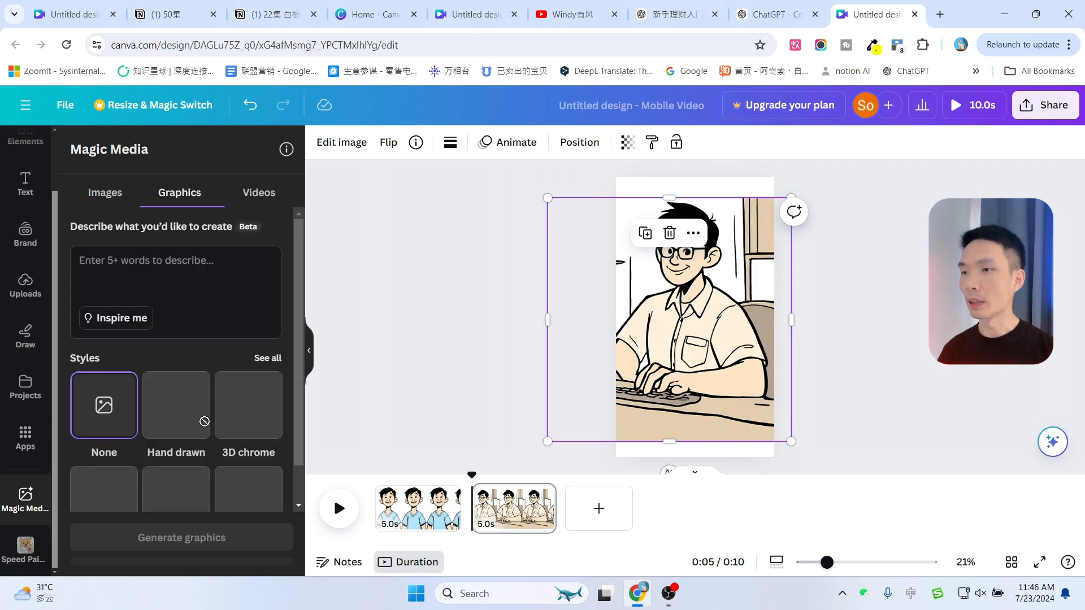
{"action": "key", "text": "ctrl+v"}
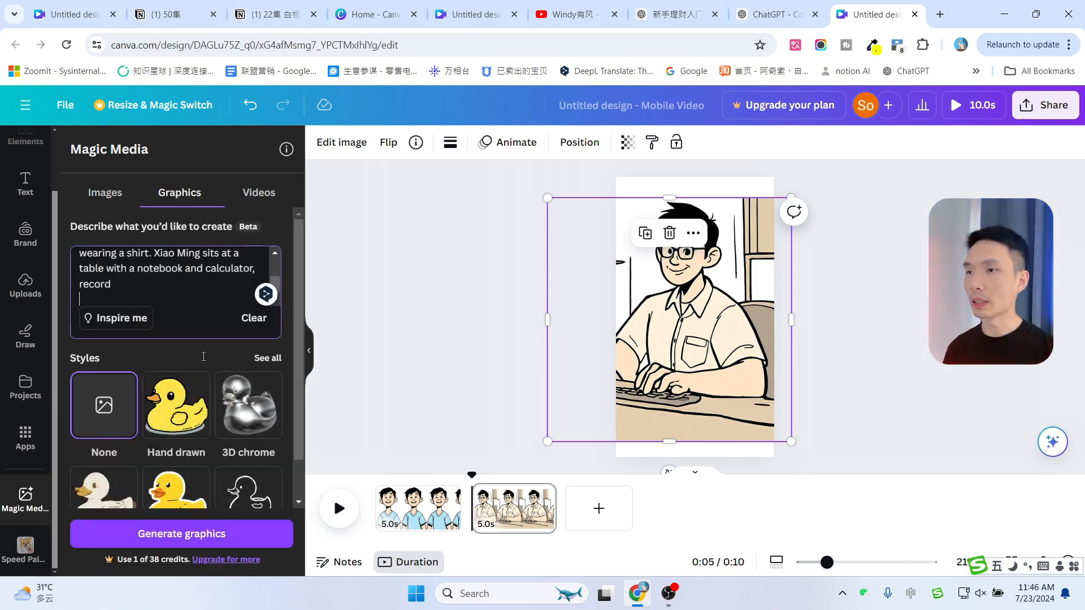
{"action": "left_click", "coordinate": [176, 404]}
{"action": "left_click", "coordinate": [208, 536]}
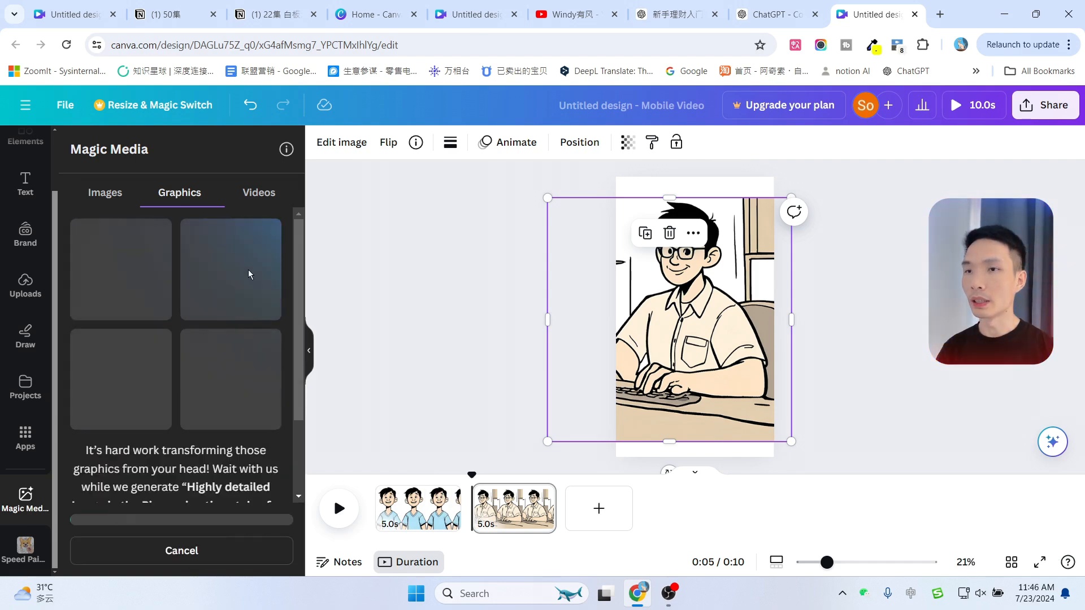
Review the remaining scenes in the scene list
{"action": "left_click", "coordinate": [675, 14]}
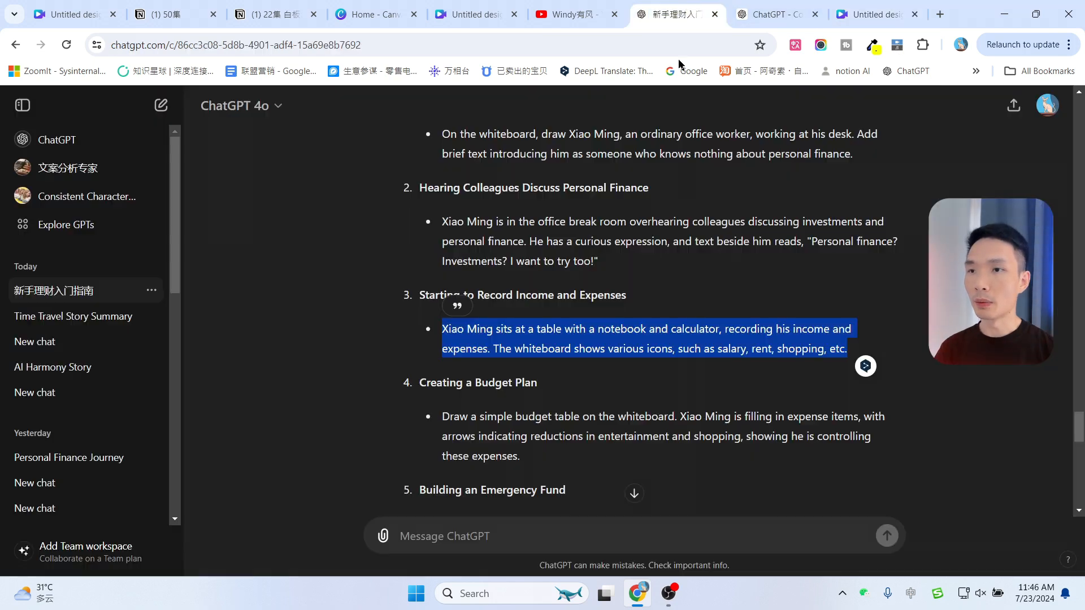
{"action": "scroll", "coordinate": [660, 299], "scroll_direction": "down", "scroll_amount": 15}
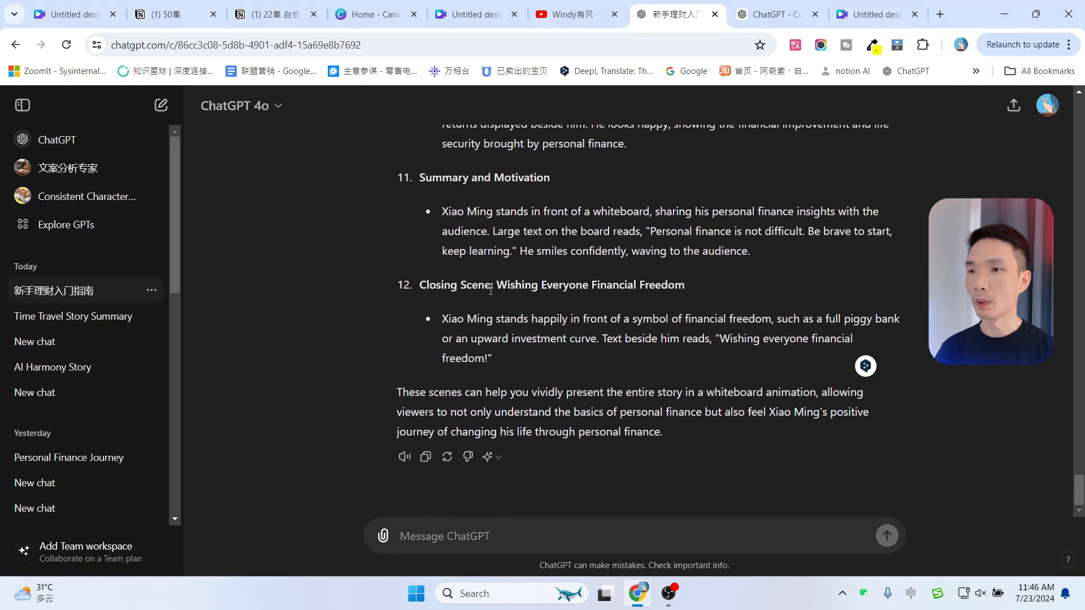
Review the scene list and the third image prompt returned by the Consistent Character GPT
{"action": "scroll", "coordinate": [478, 291], "scroll_direction": "up", "scroll_amount": 7}
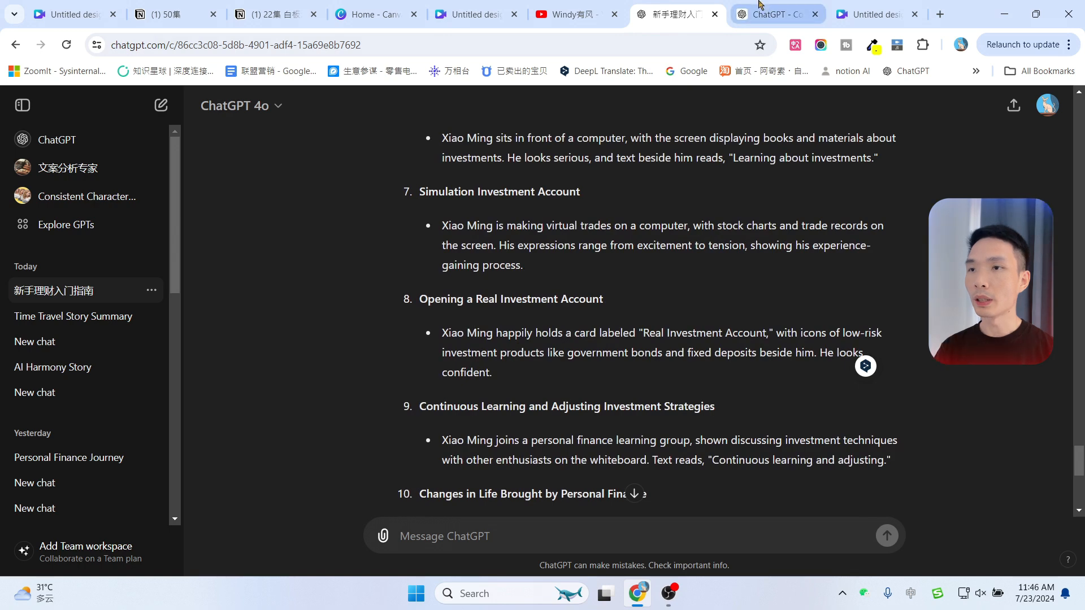
{"action": "left_click", "coordinate": [799, 8]}
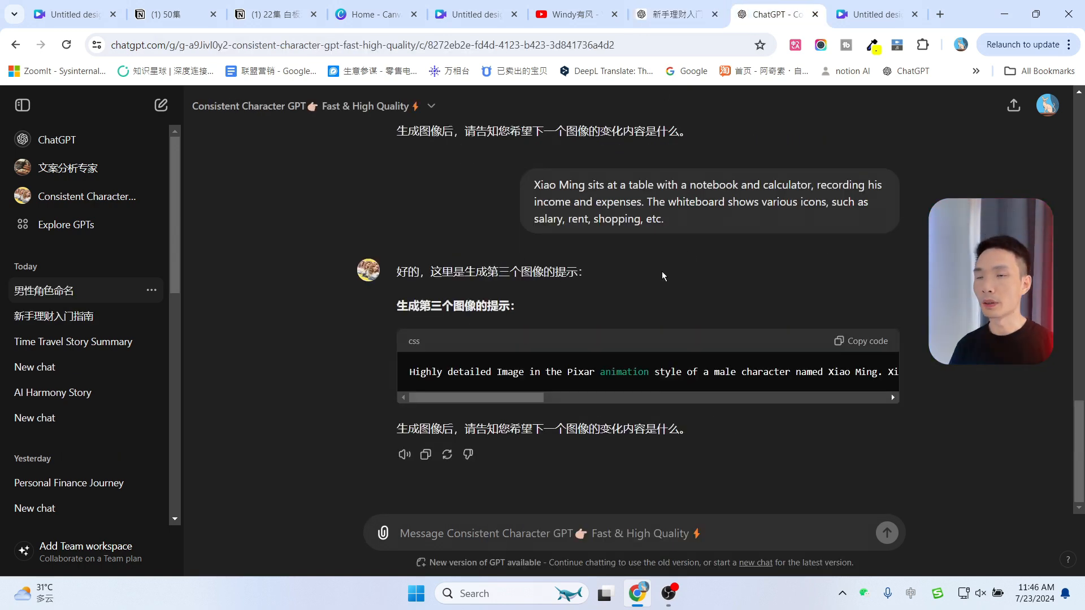
{"action": "scroll", "coordinate": [650, 305], "scroll_direction": "up", "scroll_amount": 2}
{"action": "scroll", "coordinate": [626, 356], "scroll_direction": "down", "scroll_amount": 2}
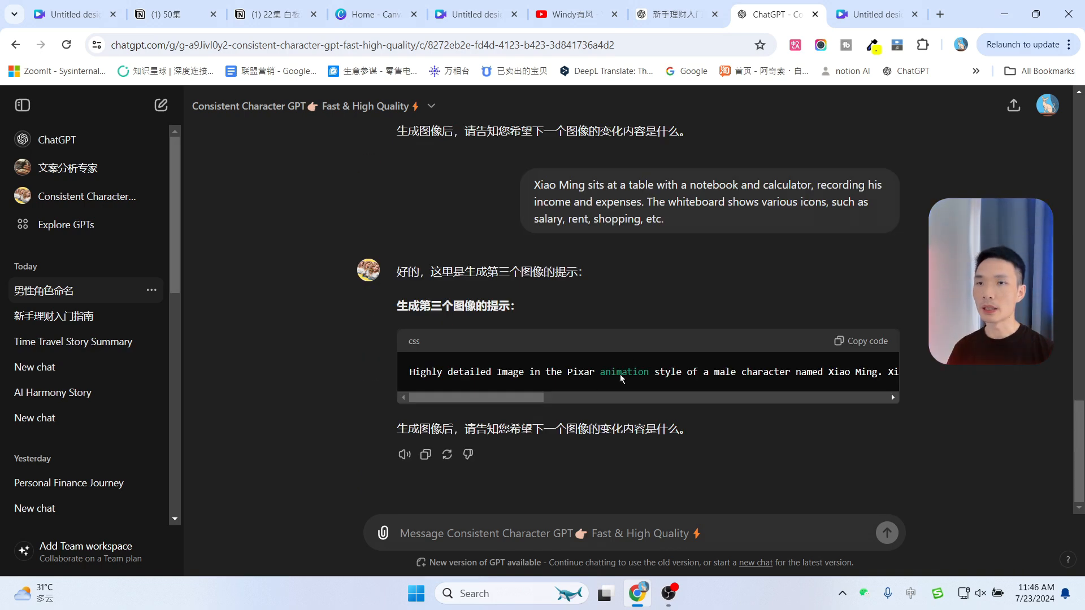
Return to the Canva design and add the fourth generated hand-drawn graphic to the second page
{"action": "left_click", "coordinate": [855, 13]}
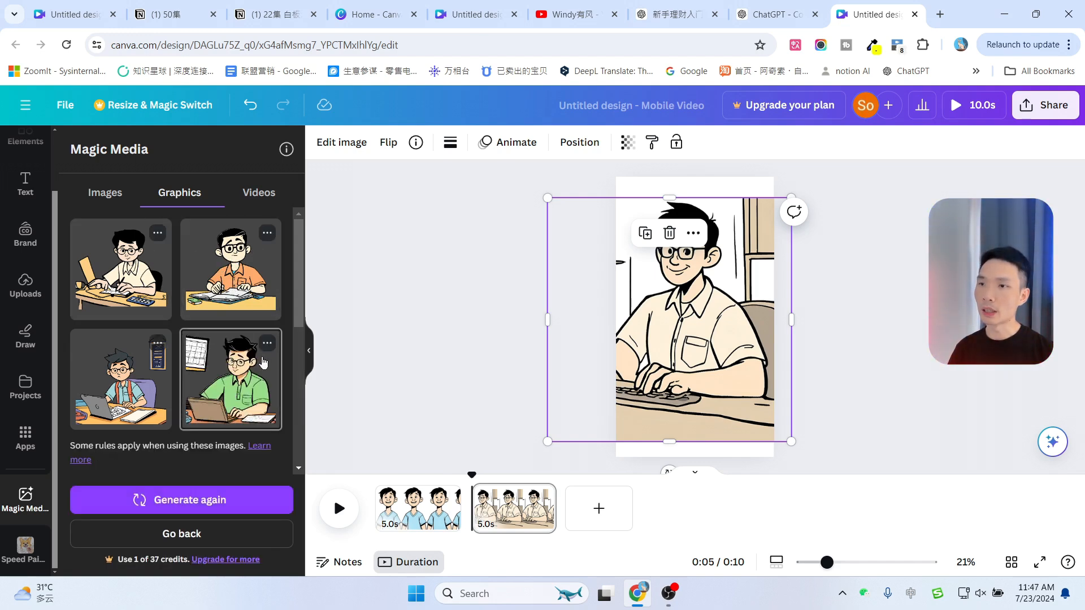
{"action": "left_click", "coordinate": [229, 377]}
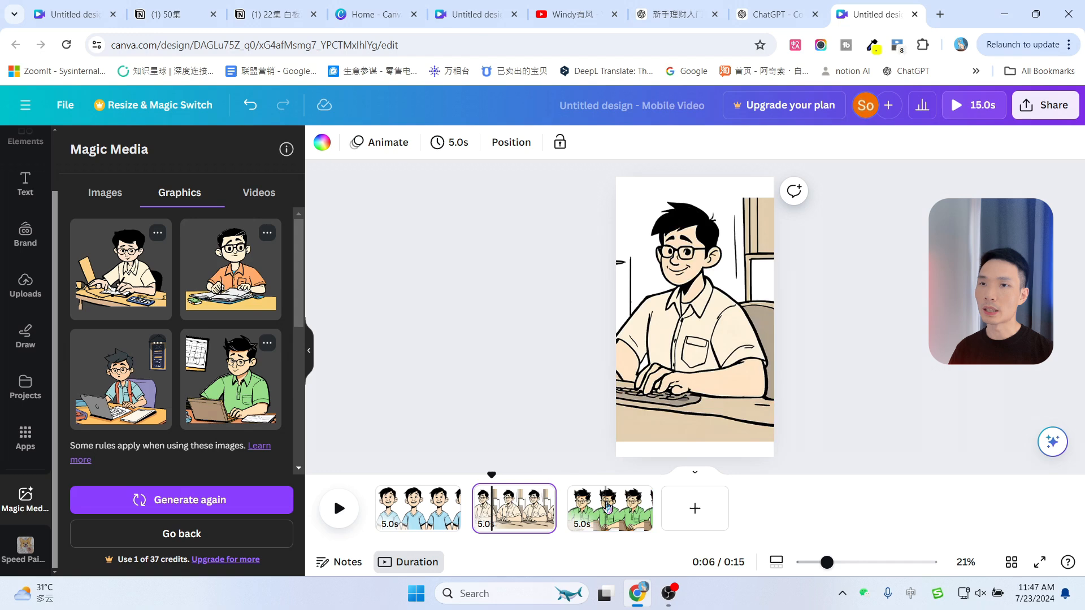
{"action": "left_click", "coordinate": [607, 506]}
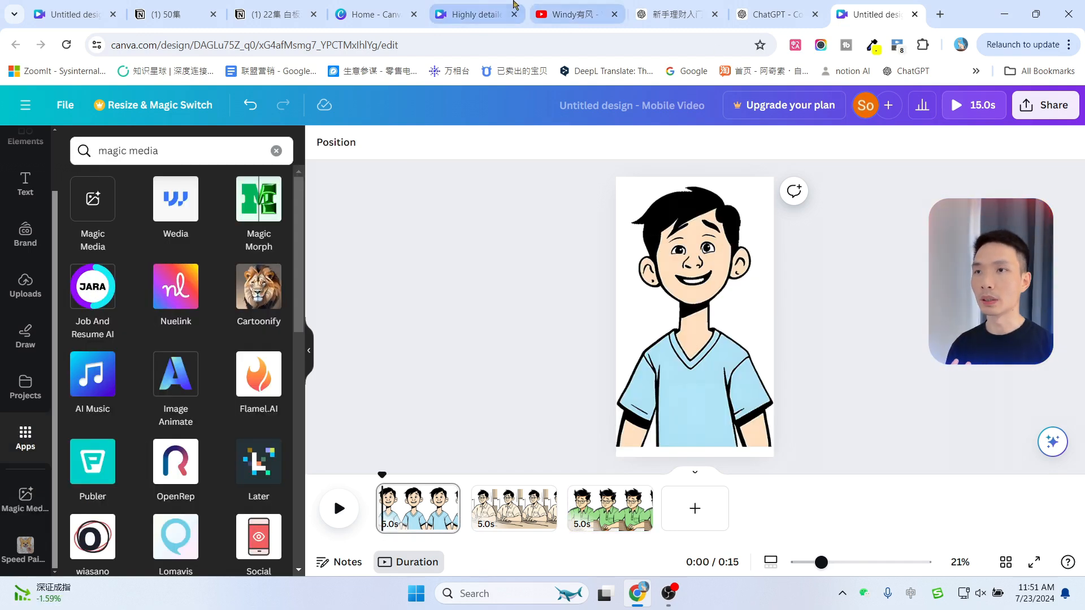
Open the finished whiteboard design and browse its scene pages in the timeline
{"action": "left_click", "coordinate": [495, 8]}
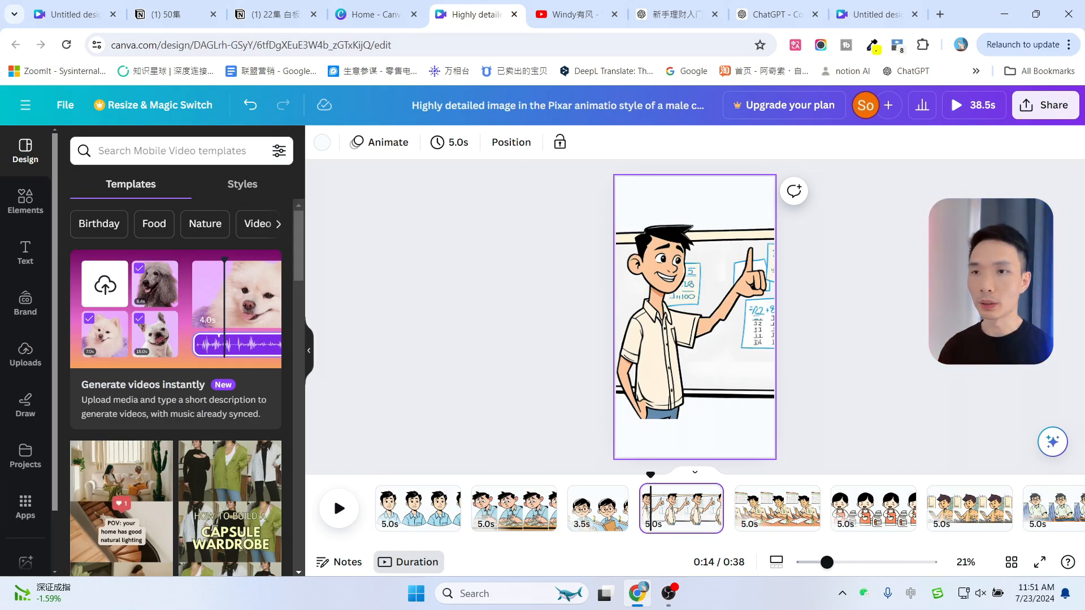
{"action": "left_click_drag", "start_coordinate": [771, 542], "coordinate": [946, 546]}
{"action": "left_click", "coordinate": [754, 511]}
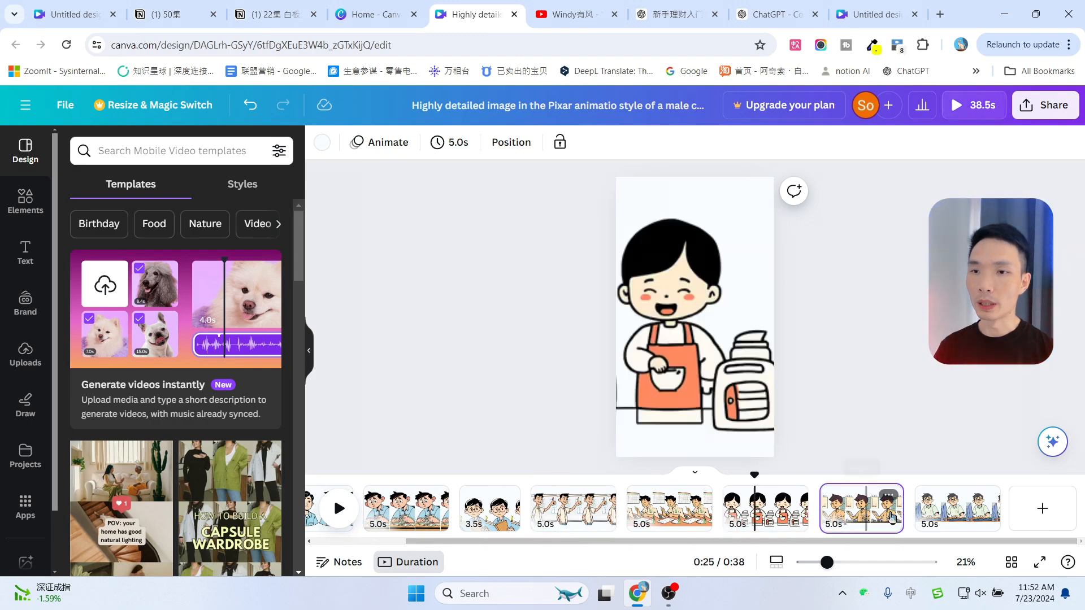
{"action": "left_click", "coordinate": [945, 508]}
{"action": "left_click", "coordinate": [669, 509]}
{"action": "left_click", "coordinate": [563, 509]}
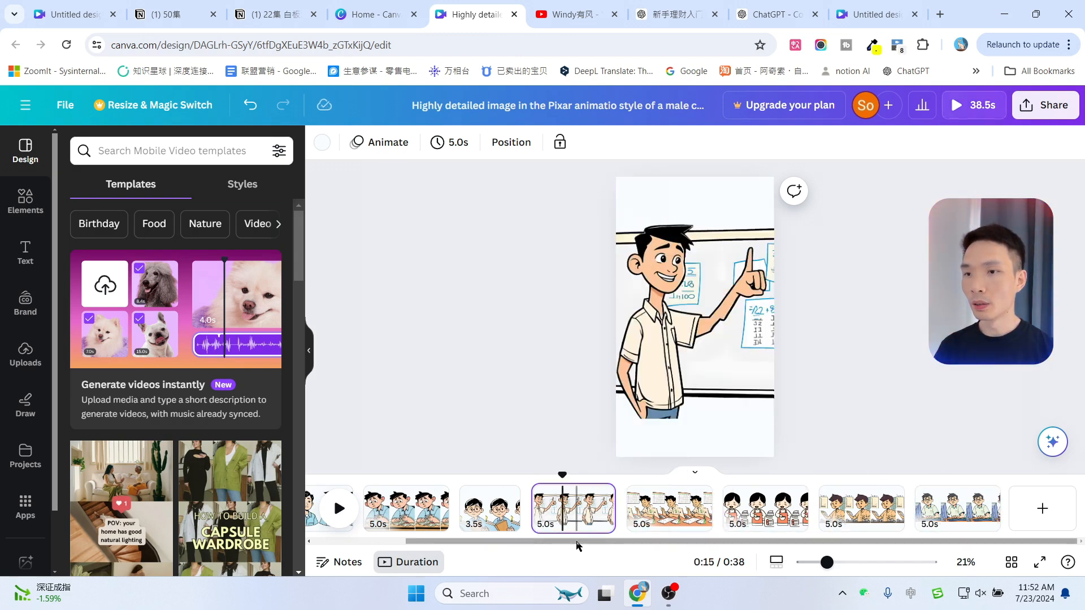
{"action": "left_click_drag", "start_coordinate": [487, 542], "coordinate": [351, 542]}
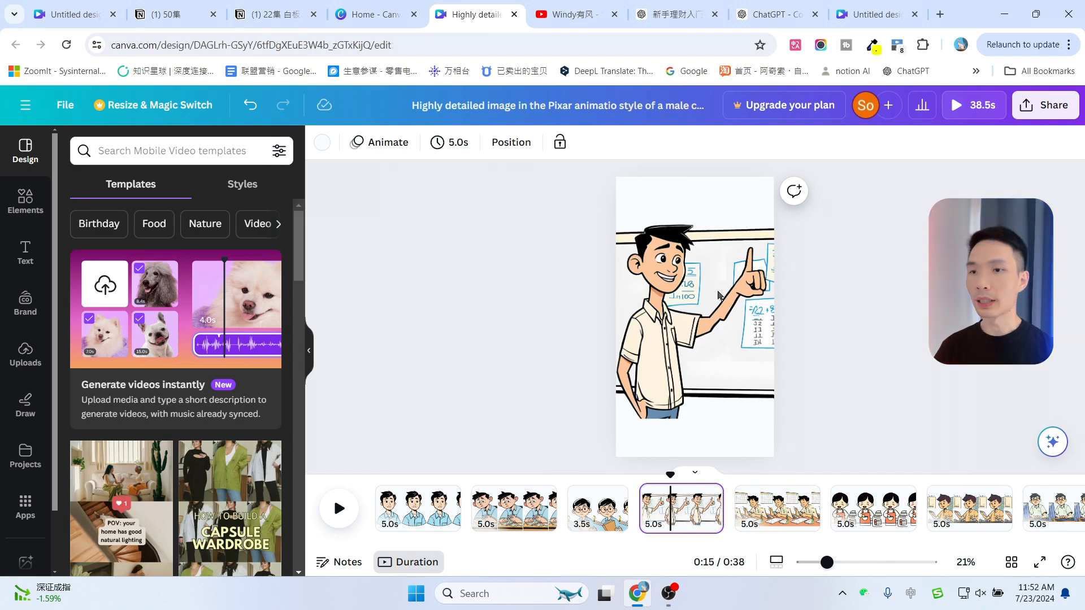
Download all pages of the design as PNG images
{"action": "left_click", "coordinate": [1047, 119]}
{"action": "scroll", "coordinate": [920, 380], "scroll_direction": "down", "scroll_amount": 2}
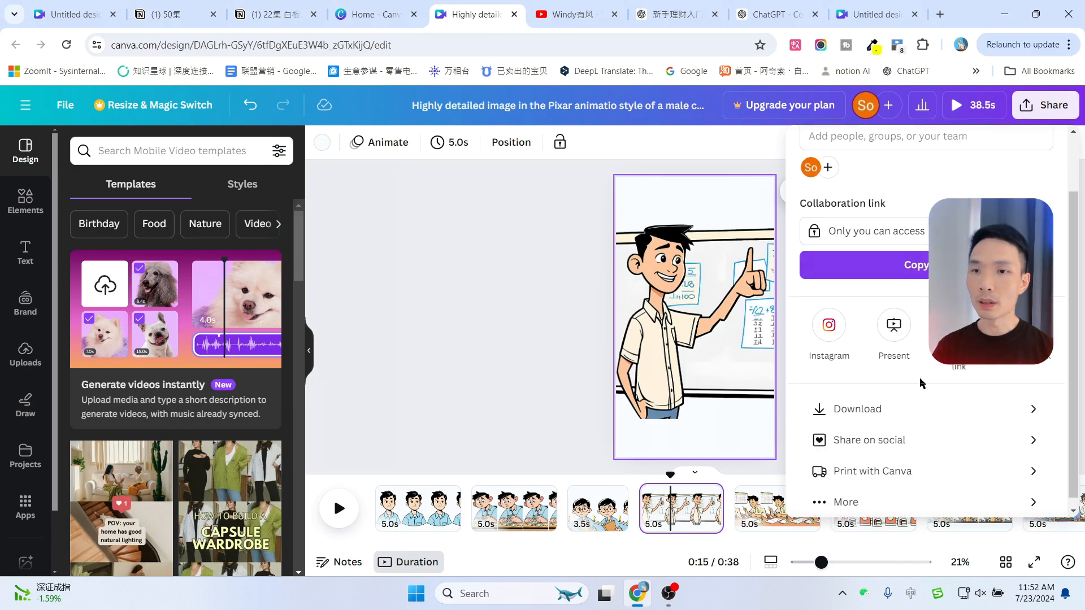
{"action": "left_click", "coordinate": [886, 409]}
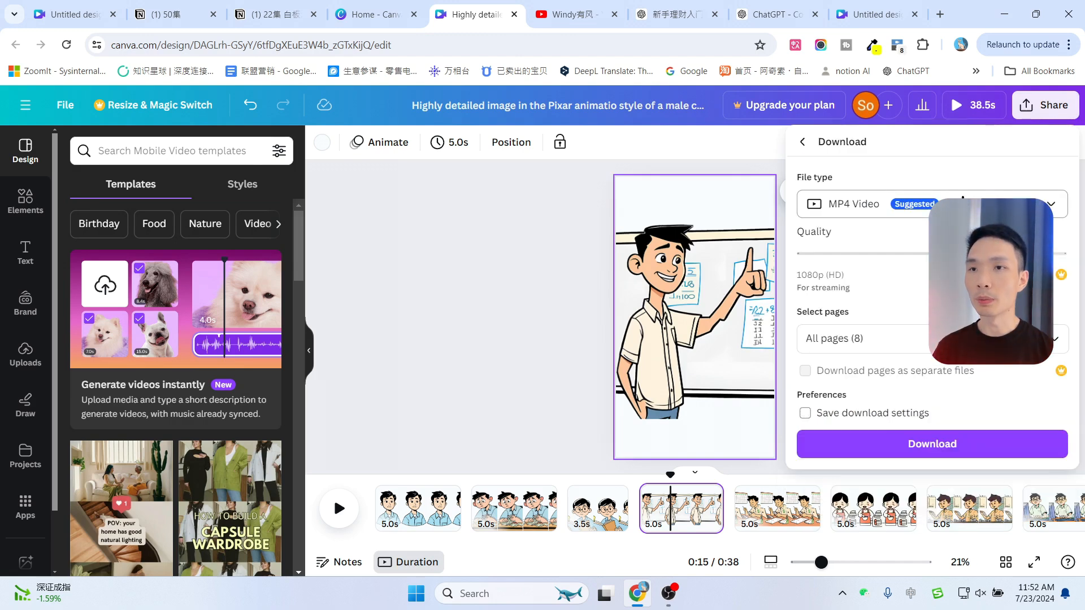
{"action": "left_click", "coordinate": [961, 204]}
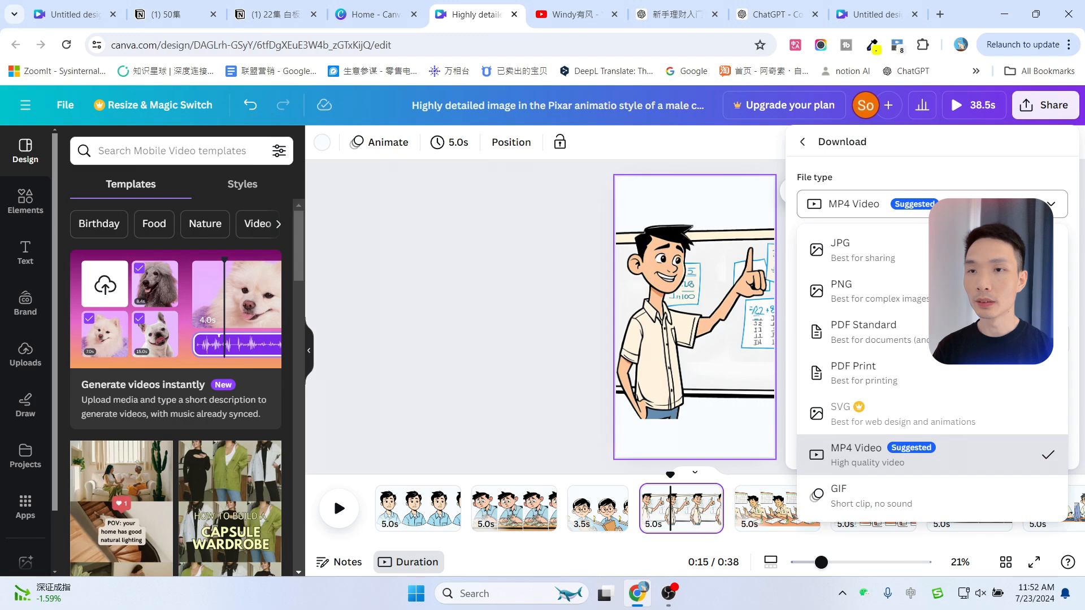
{"action": "left_click", "coordinate": [873, 299]}
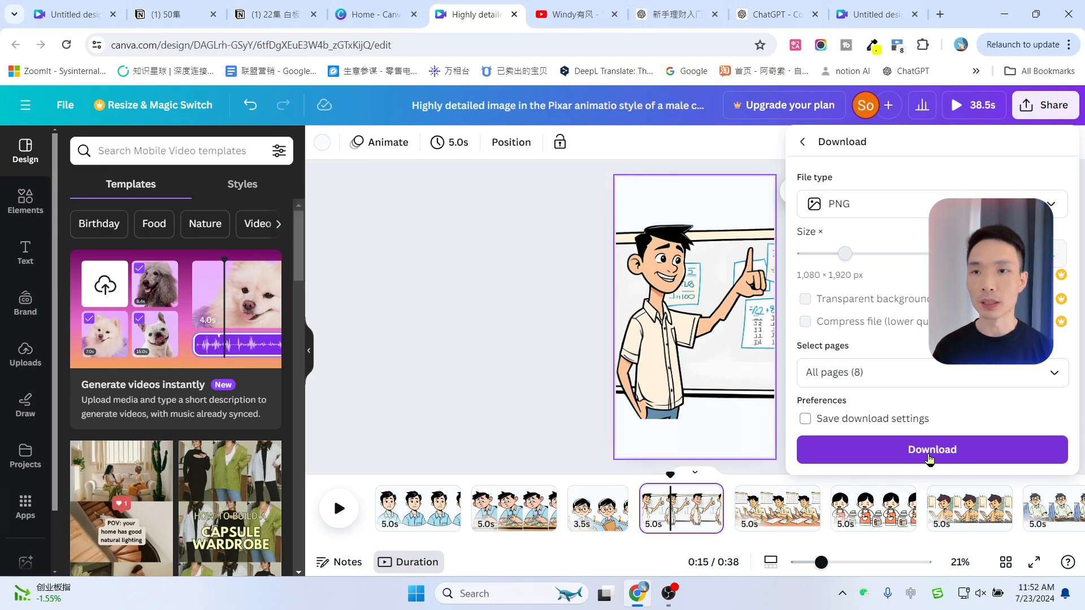
{"action": "left_click", "coordinate": [930, 460]}
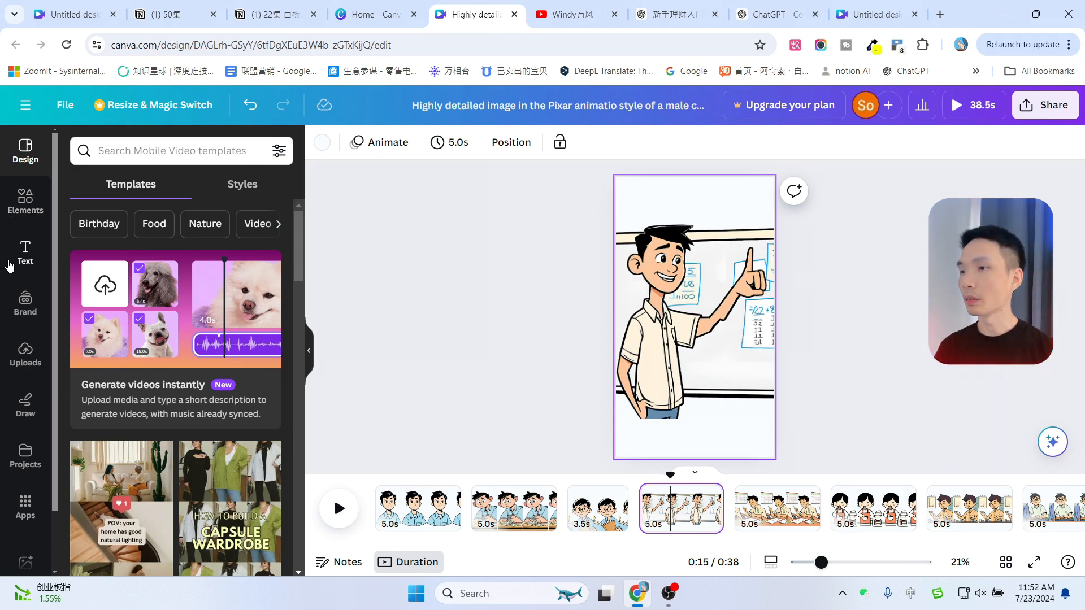
Search the apps for Speed Painter and open it
{"action": "scroll", "coordinate": [11, 270], "scroll_direction": "down", "scroll_amount": 1}
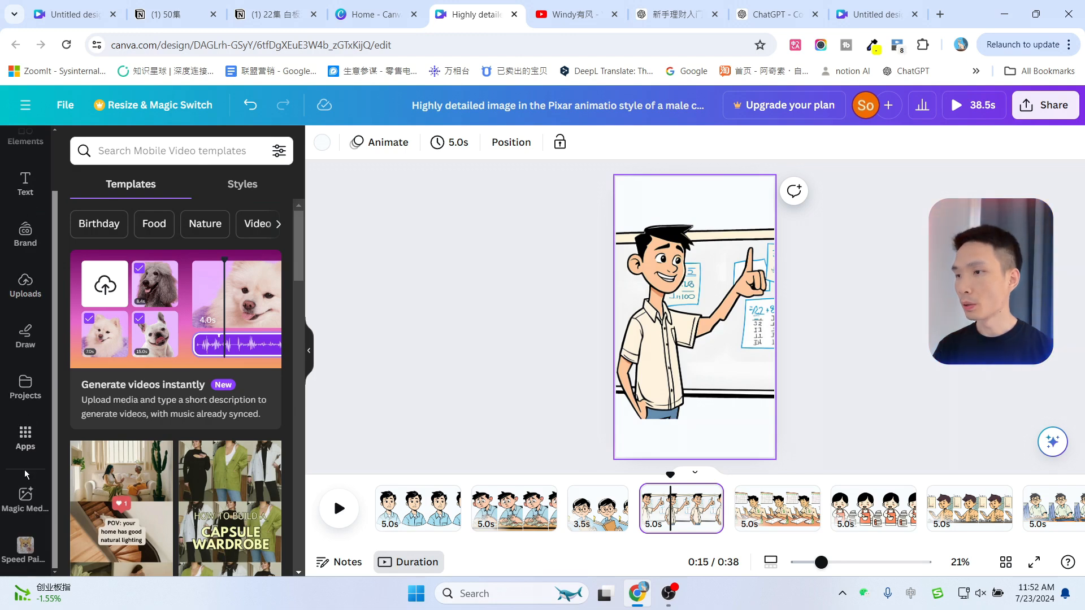
{"action": "left_click", "coordinate": [27, 437]}
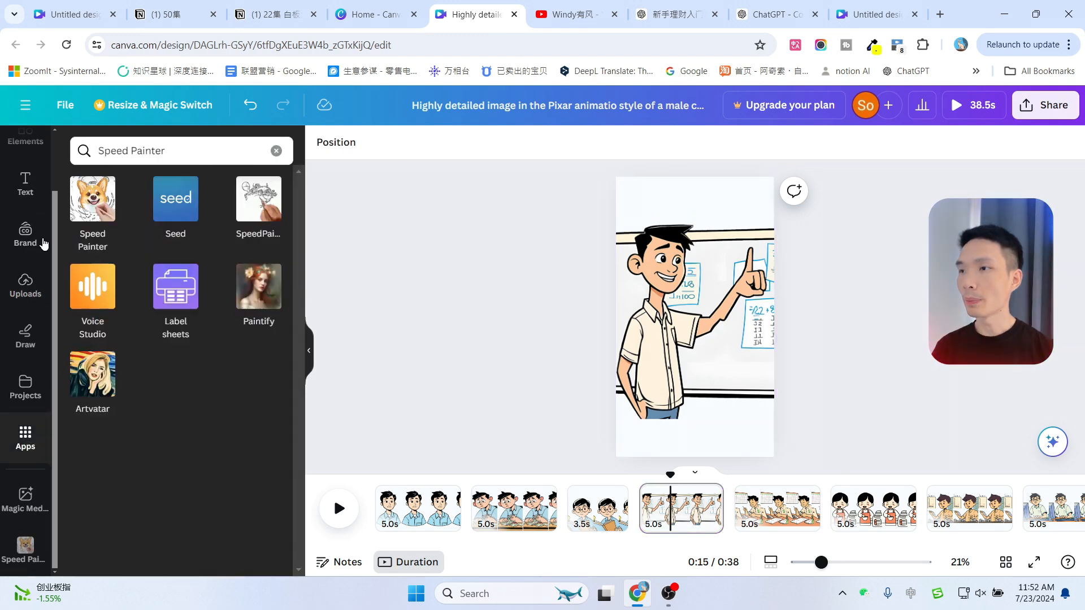
{"action": "left_click", "coordinate": [181, 150]}
{"action": "key", "text": "Return"}
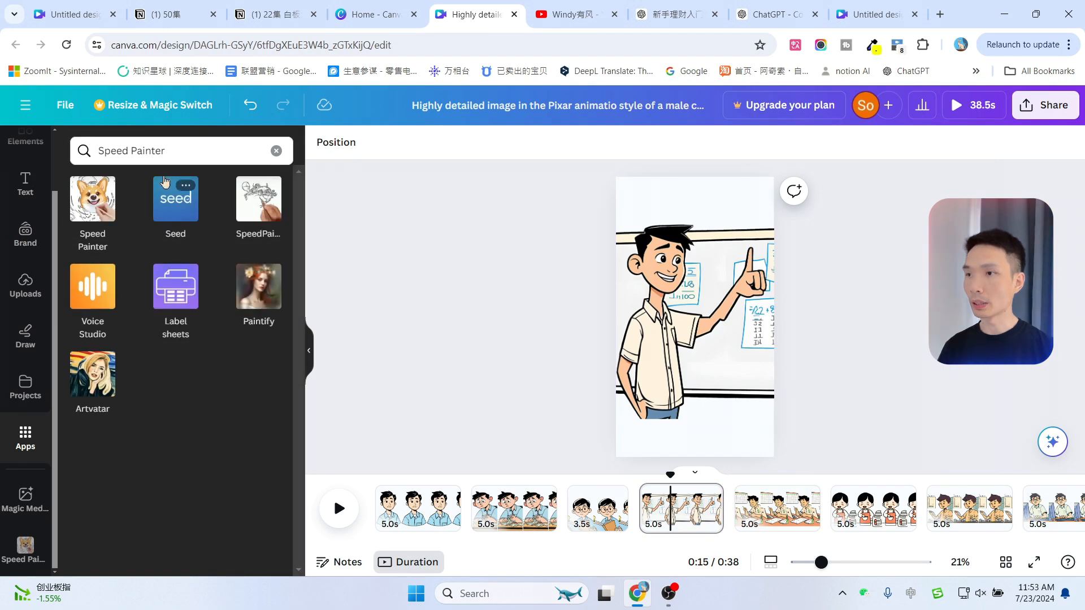
{"action": "left_click", "coordinate": [96, 199]}
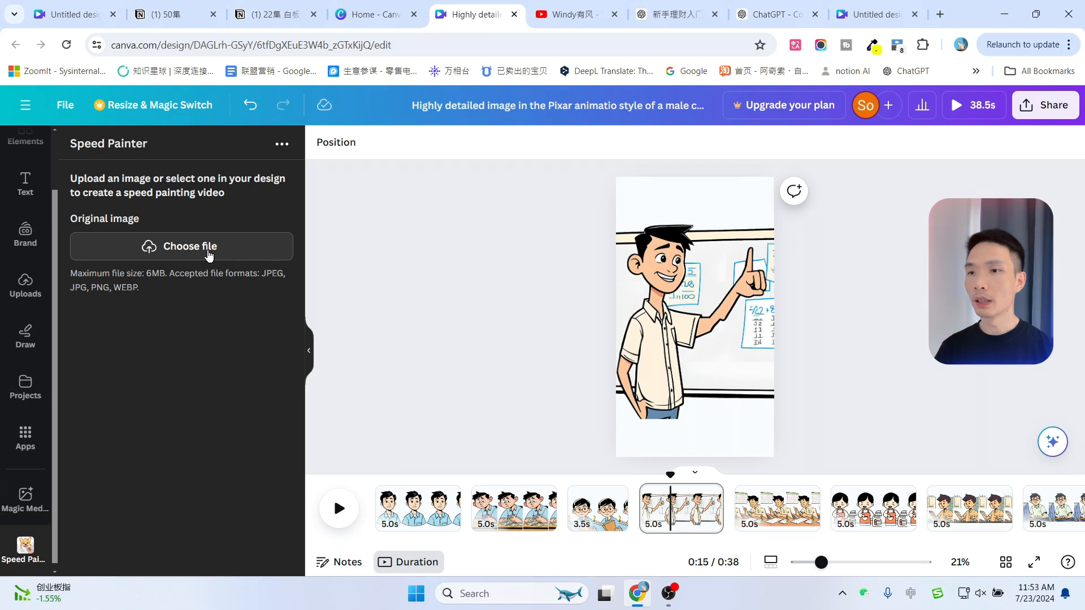
Split the first page shortly before its end
{"action": "left_click_drag", "start_coordinate": [672, 477], "coordinate": [451, 476]}
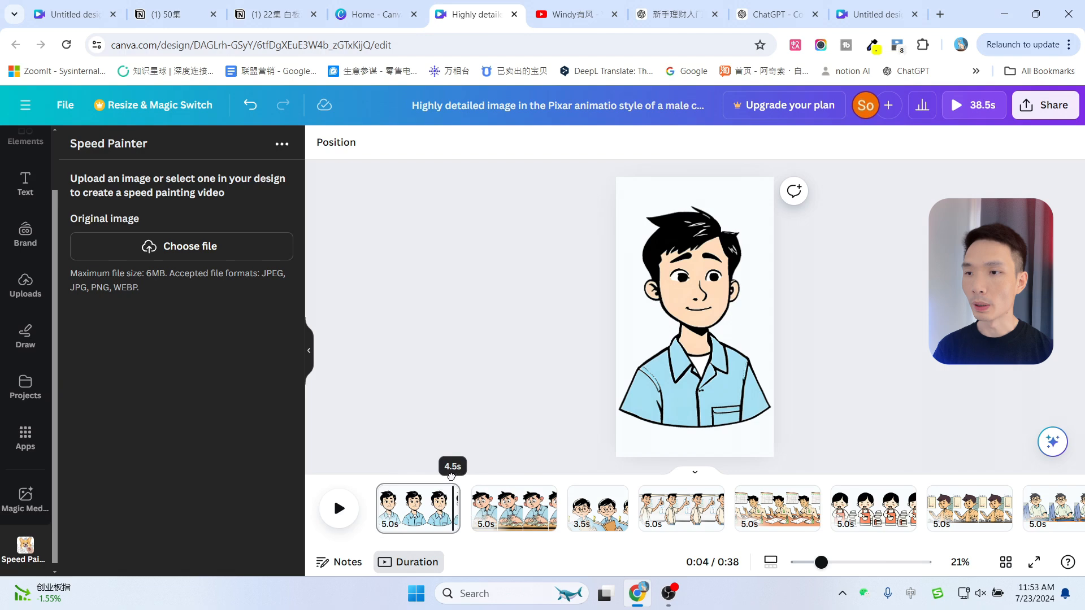
{"action": "right_click", "coordinate": [460, 502]}
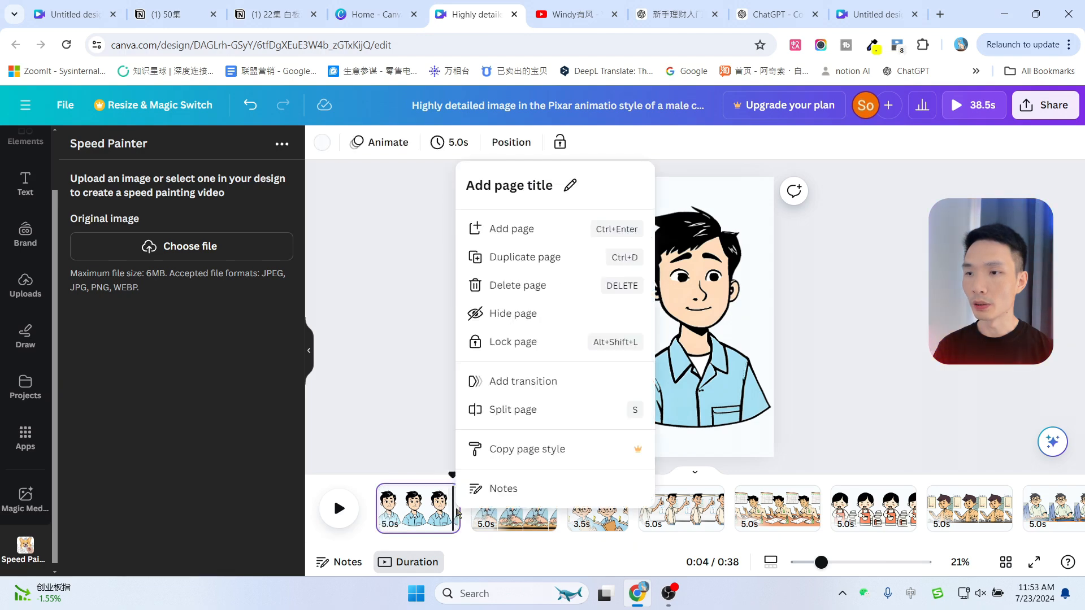
{"action": "left_click", "coordinate": [509, 417]}
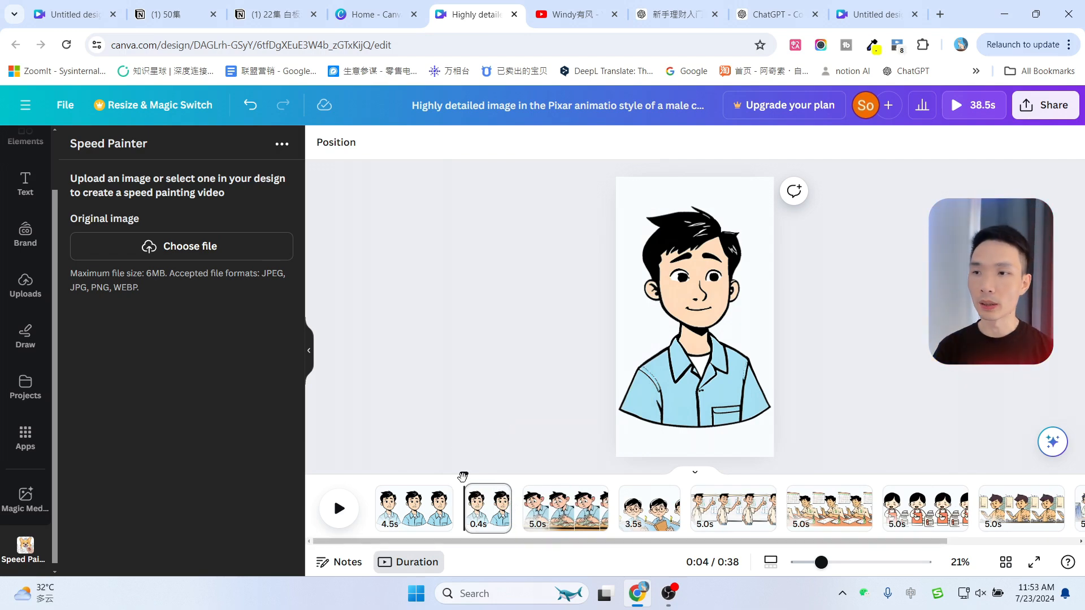
Split the third and fifth scene pages shortly before their ends
{"action": "left_click_drag", "start_coordinate": [462, 478], "coordinate": [601, 475]}
{"action": "left_click", "coordinate": [603, 497]}
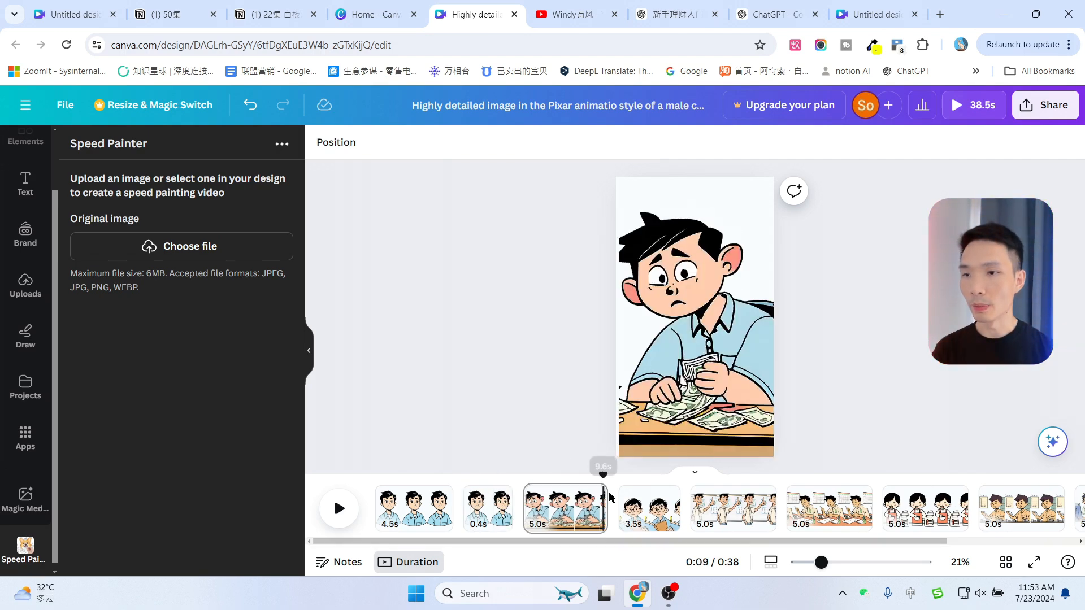
{"action": "right_click", "coordinate": [605, 497]}
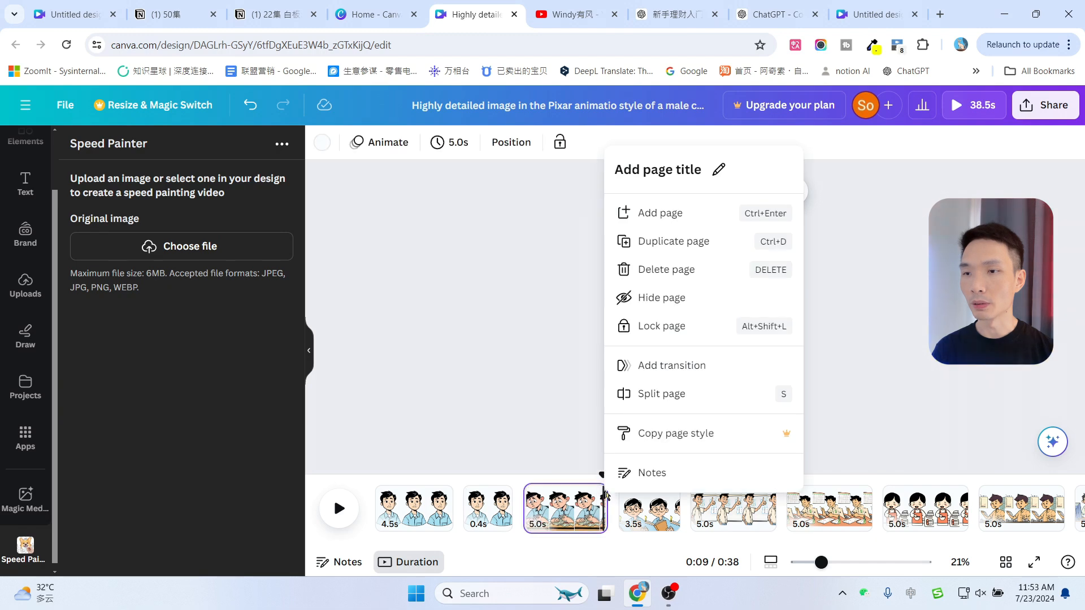
{"action": "left_click", "coordinate": [654, 399]}
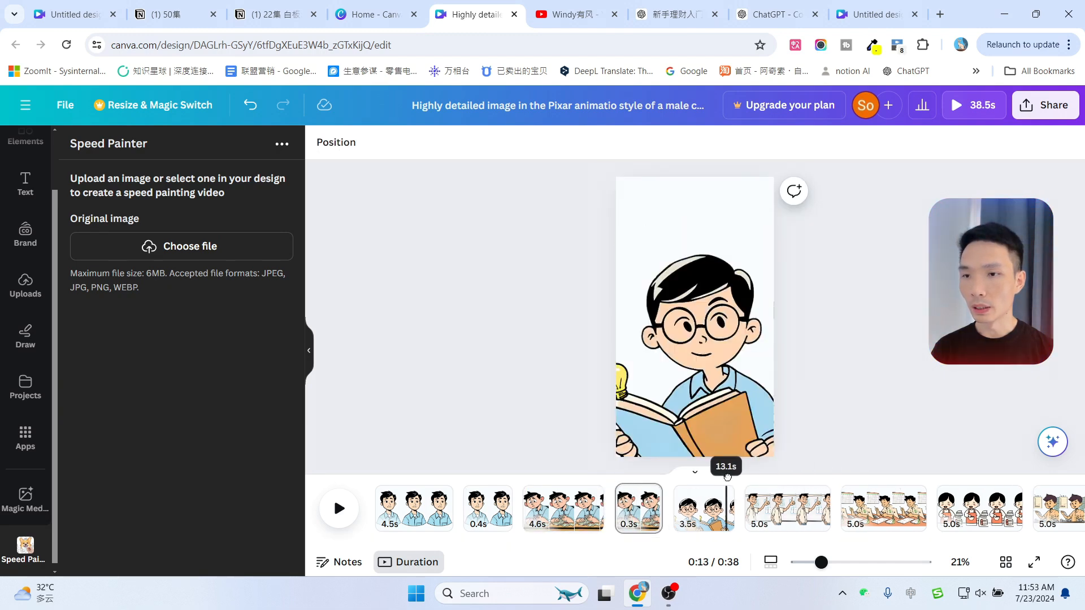
{"action": "right_click", "coordinate": [727, 502]}
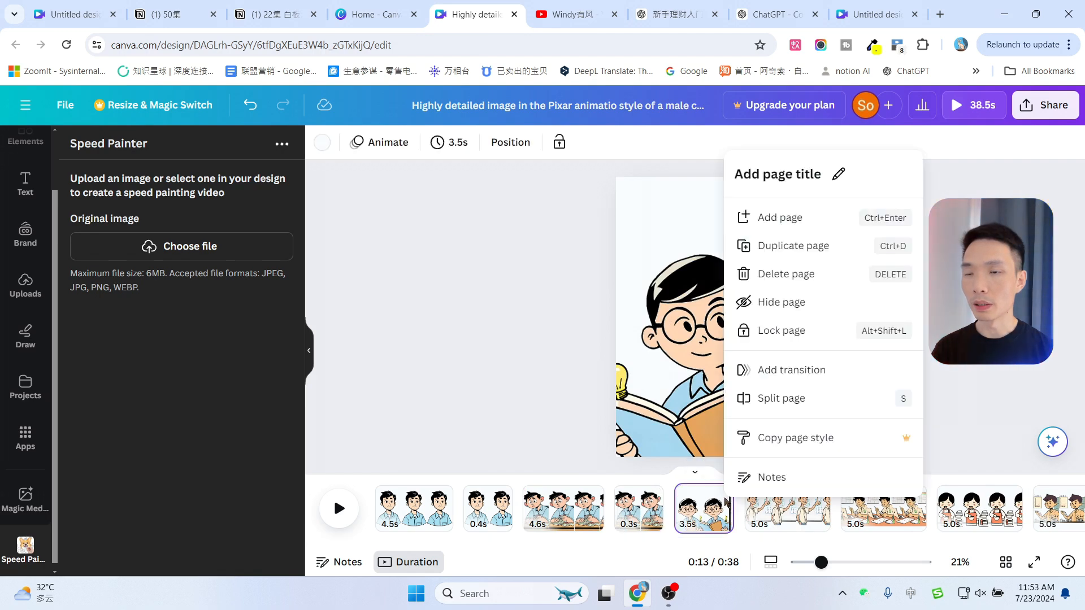
{"action": "left_click", "coordinate": [777, 405]}
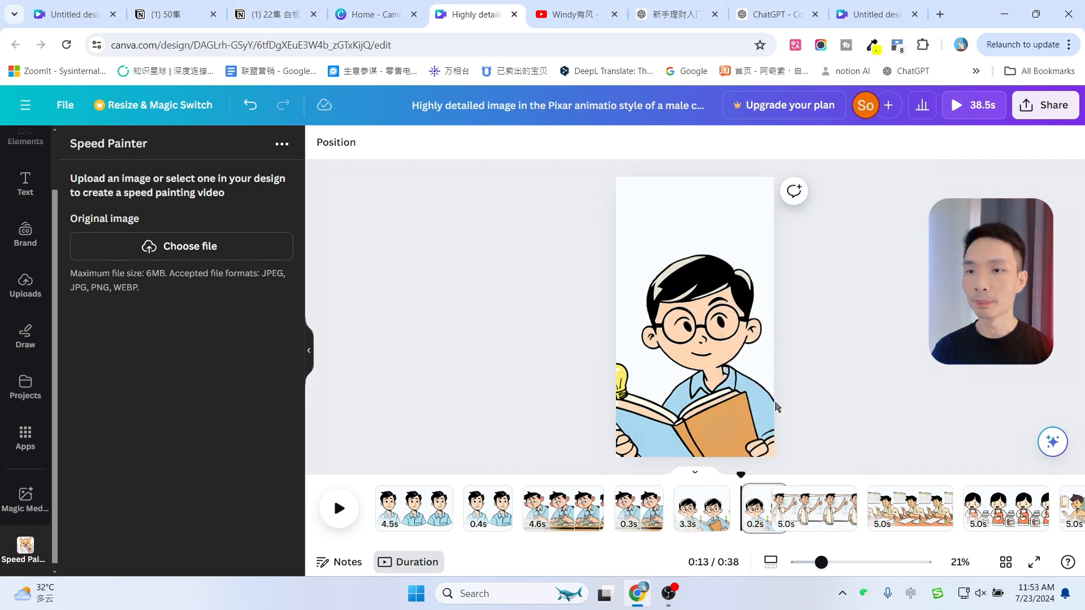
{"action": "left_click_drag", "start_coordinate": [743, 473], "coordinate": [375, 474]}
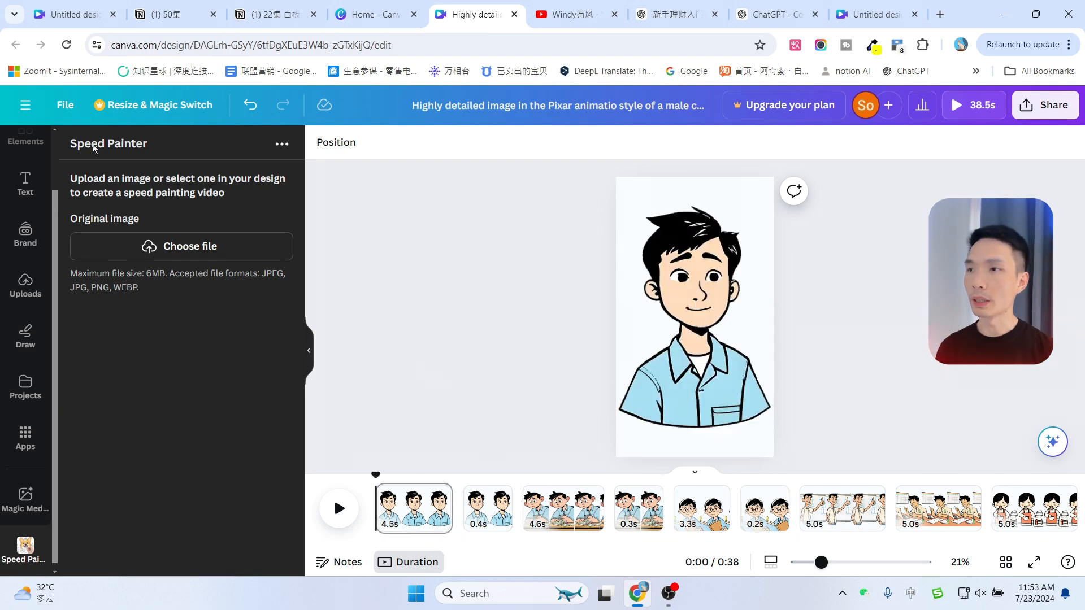
Upload 1.png as the Speed Painter original image and set the sketch duration to 1s
{"action": "left_click", "coordinate": [189, 248]}
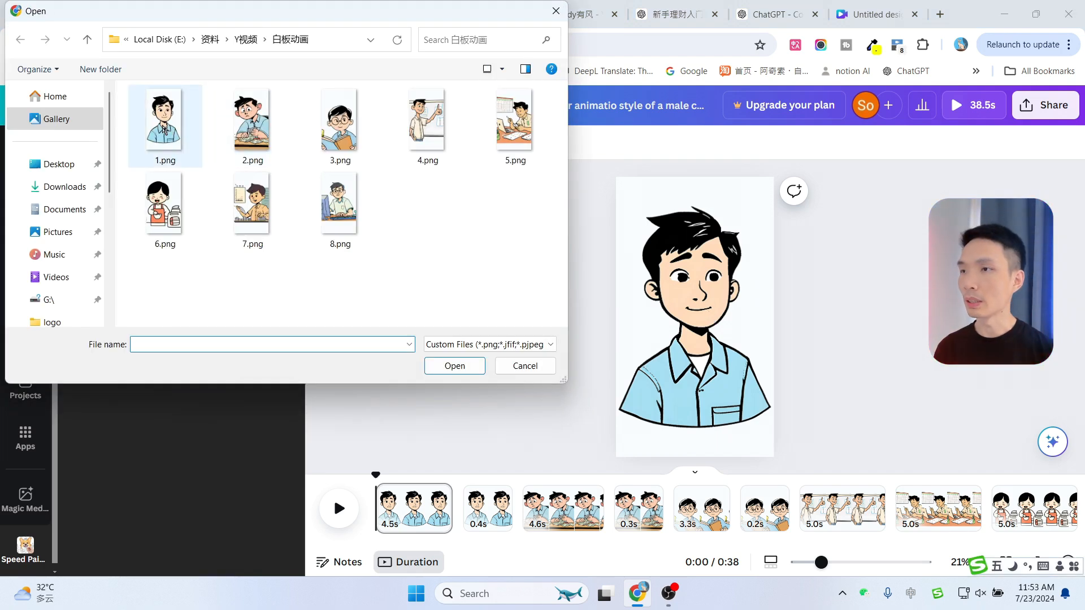
{"action": "double_click", "coordinate": [164, 129]}
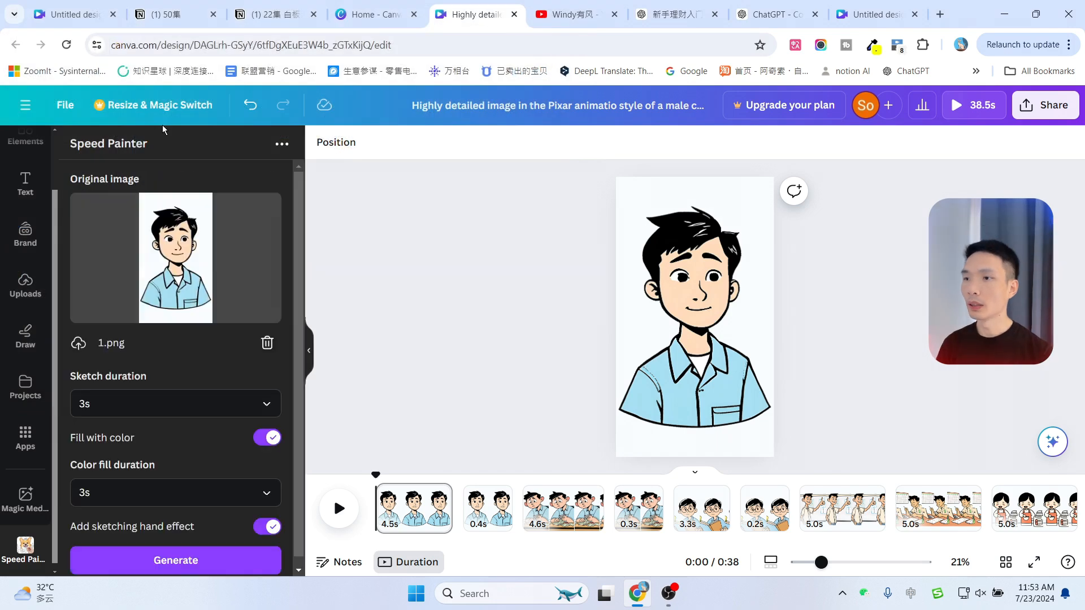
{"action": "scroll", "coordinate": [165, 242], "scroll_direction": "down", "scroll_amount": 1}
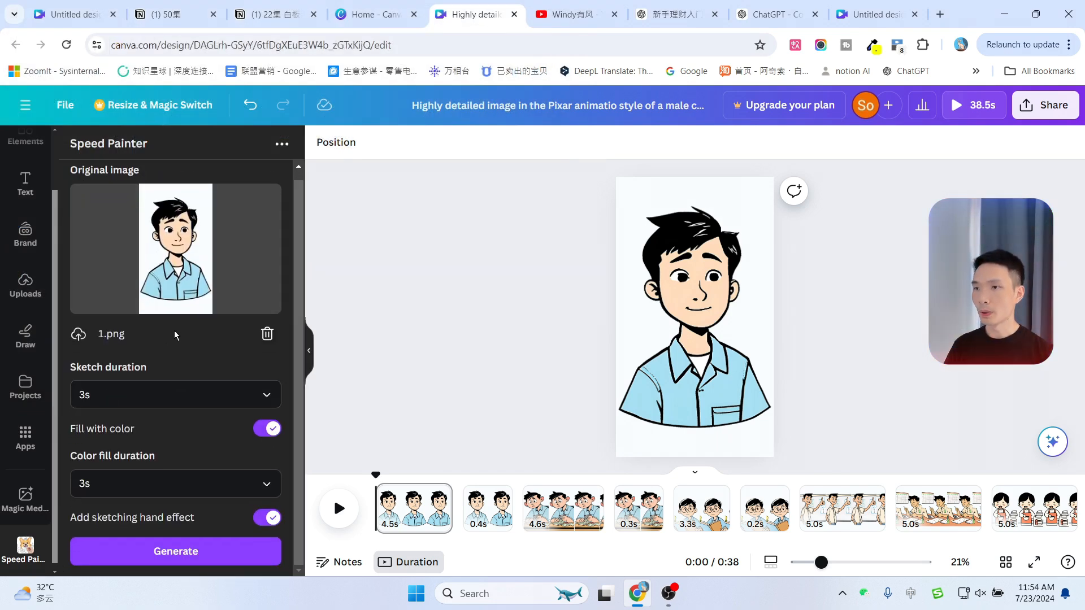
{"action": "left_click", "coordinate": [133, 398]}
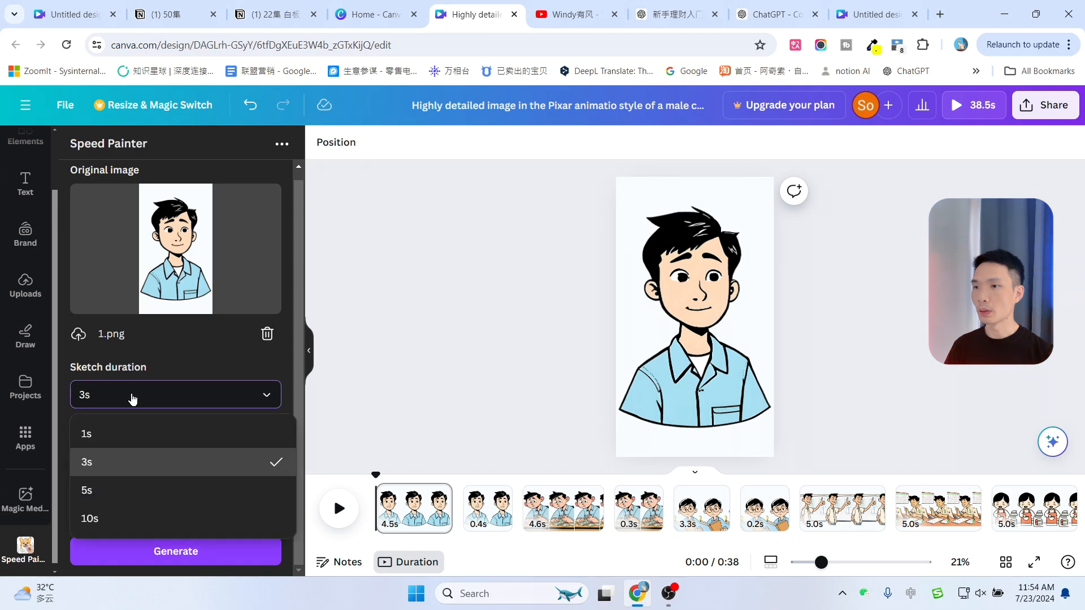
{"action": "left_click", "coordinate": [109, 439]}
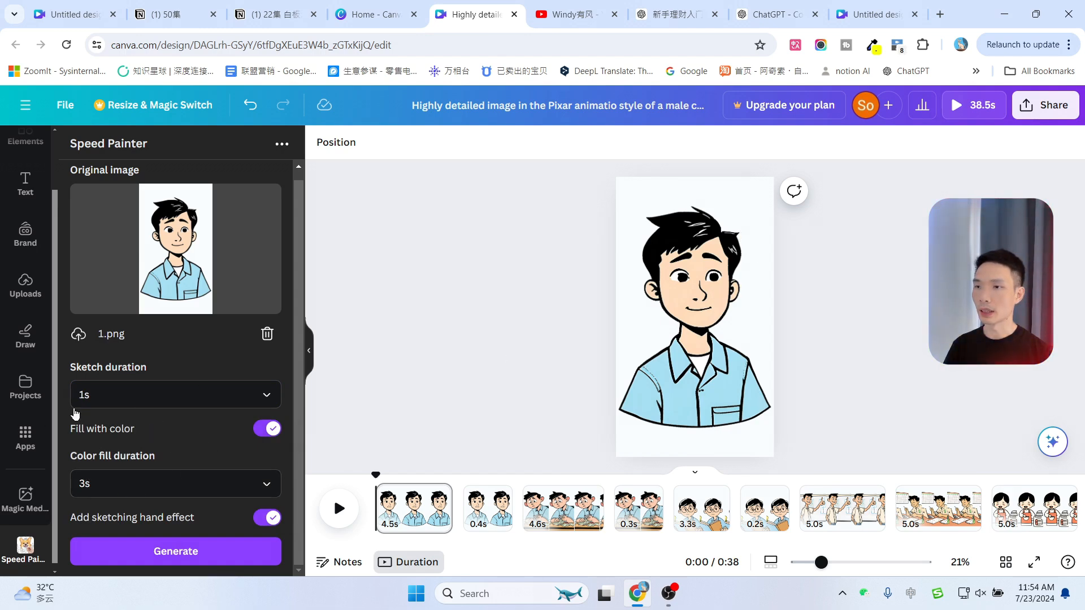
{"action": "left_click", "coordinate": [134, 483]}
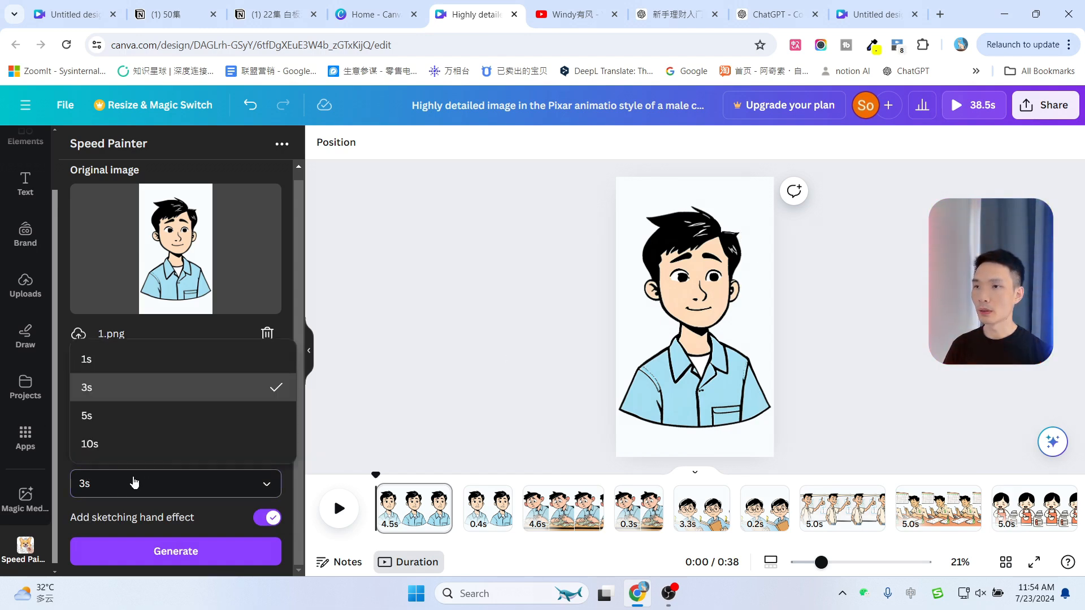
{"action": "left_click", "coordinate": [173, 359]}
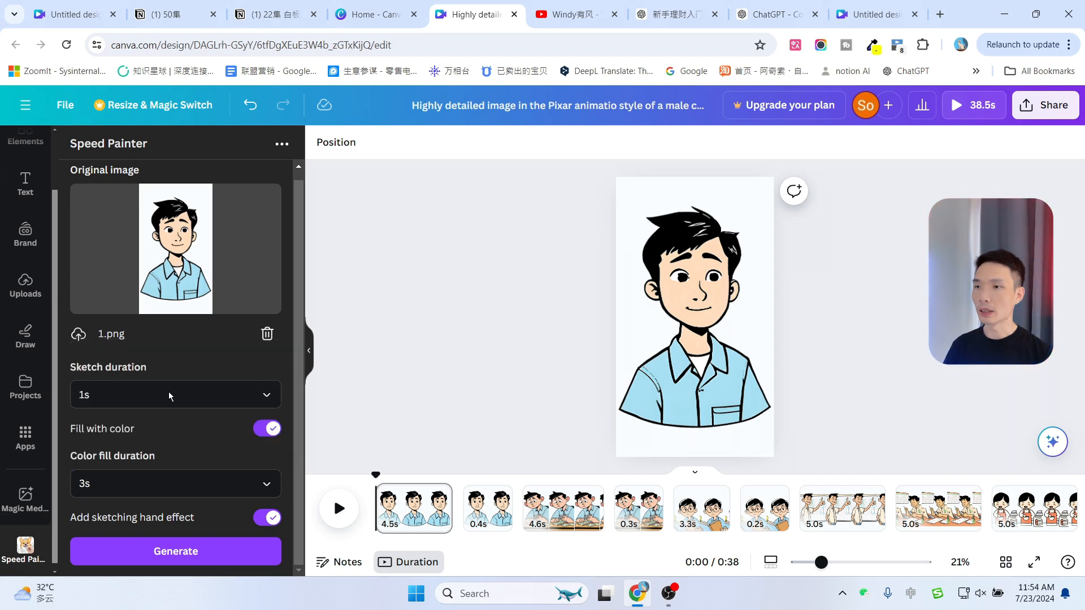
Generate the Speed Painter sketch video from 1.png and add it to the first page, resizing it to fill the page
{"action": "left_click", "coordinate": [128, 482]}
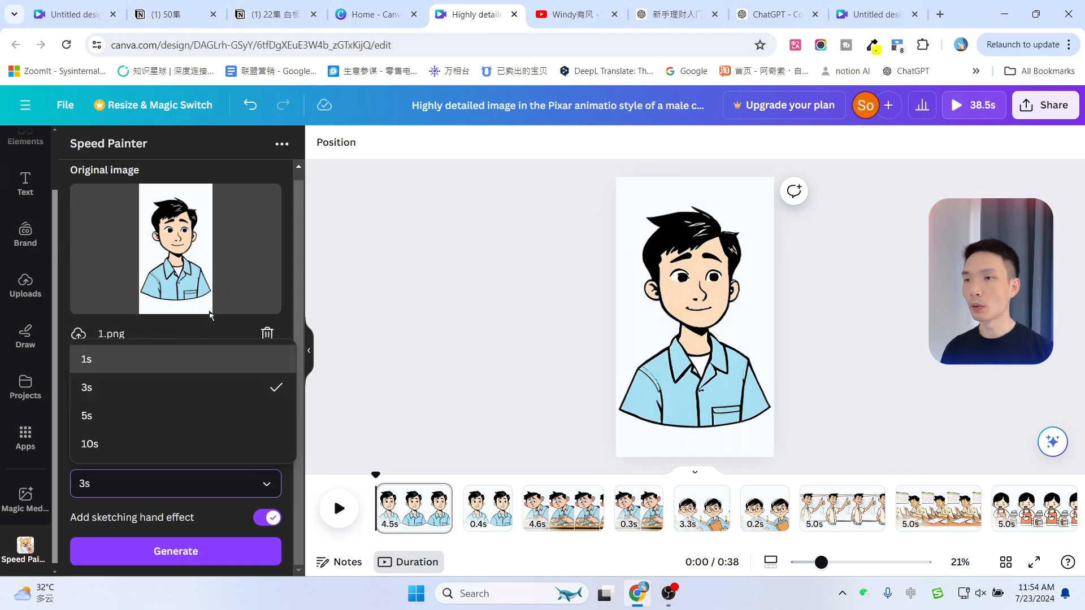
{"action": "left_click", "coordinate": [235, 270]}
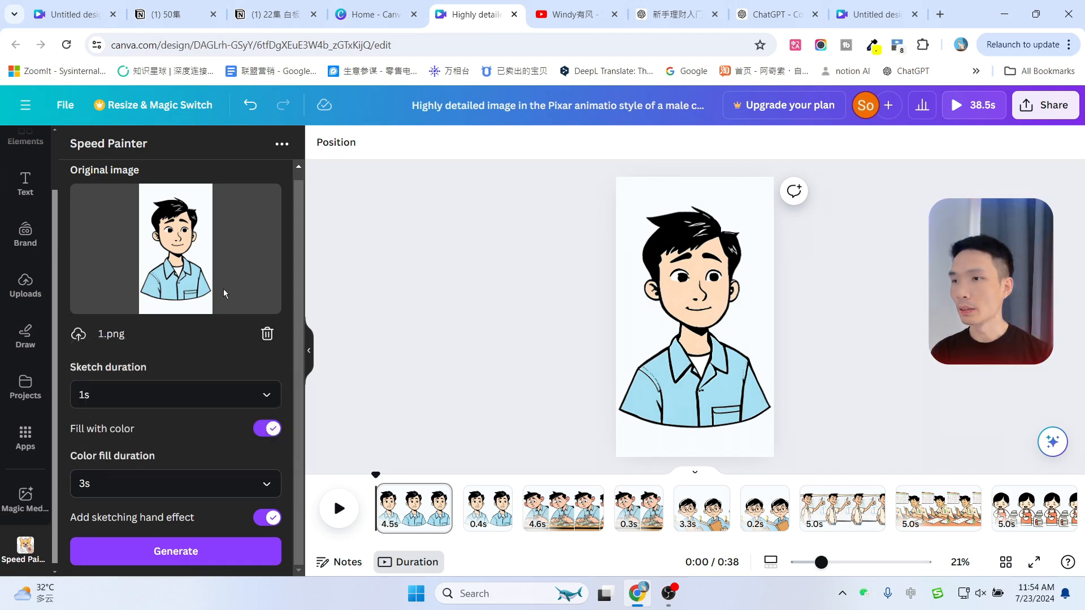
{"action": "left_click", "coordinate": [179, 553]}
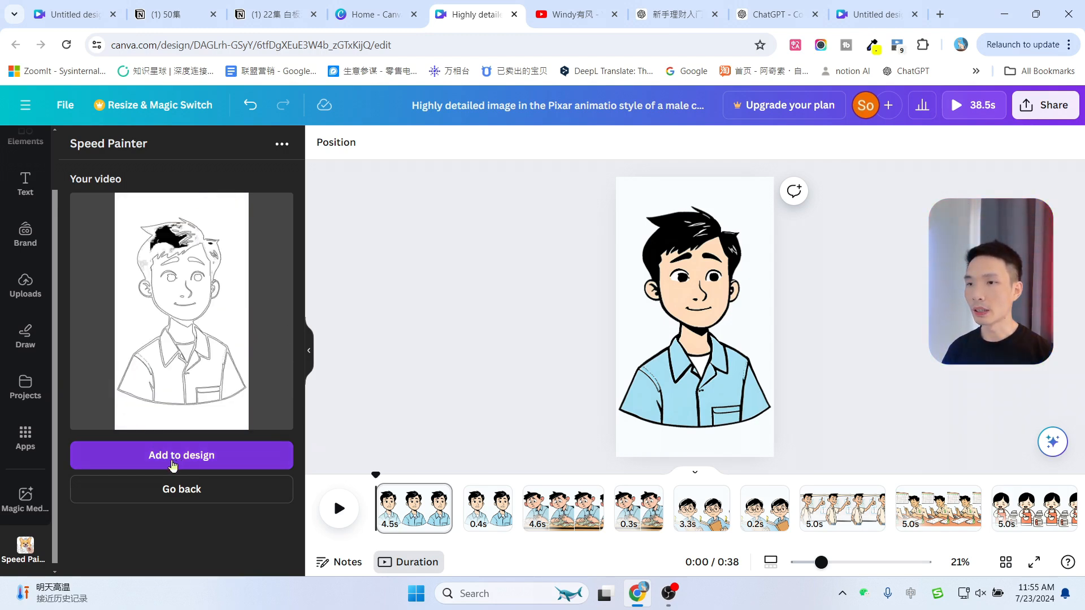
{"action": "left_click", "coordinate": [173, 463]}
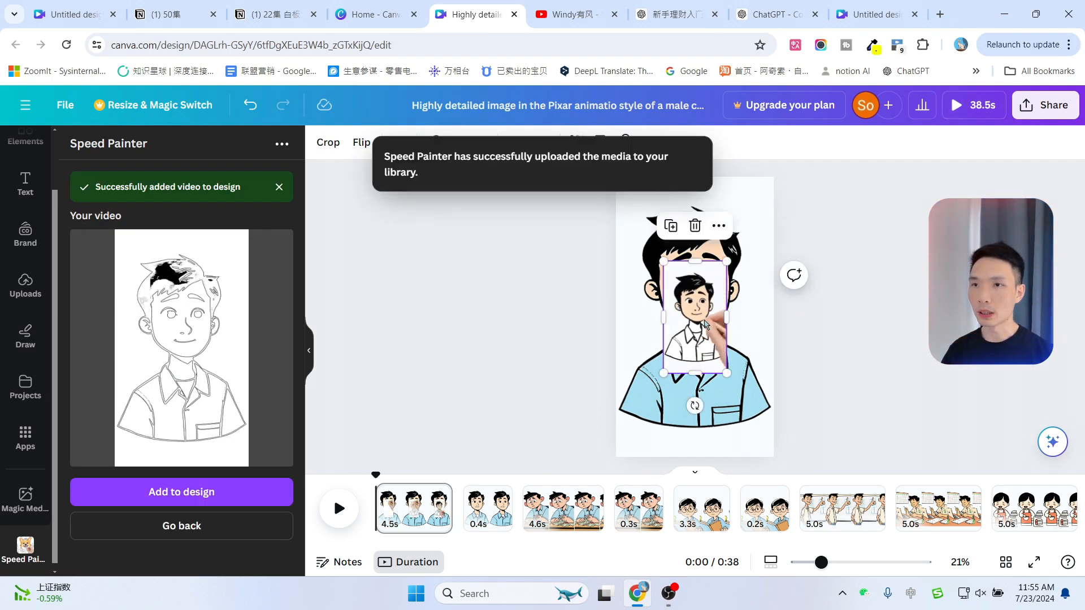
{"action": "left_click_drag", "start_coordinate": [705, 321], "coordinate": [657, 236]}
{"action": "left_click_drag", "start_coordinate": [680, 288], "coordinate": [739, 487]}
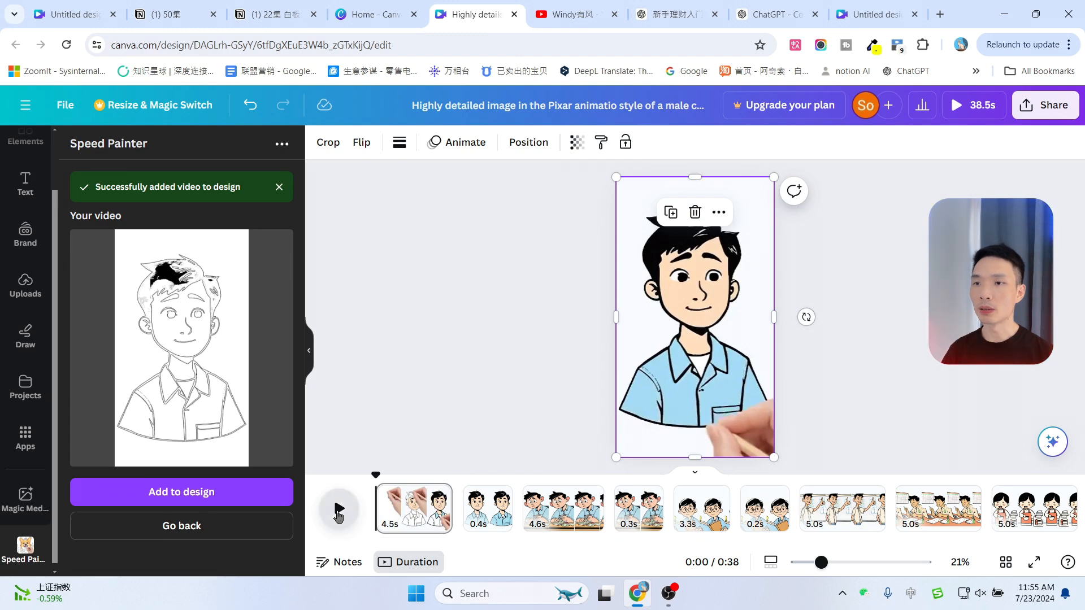
Preview the first scene and add a Dissolve transition between the first and second pages
{"action": "left_click", "coordinate": [338, 508]}
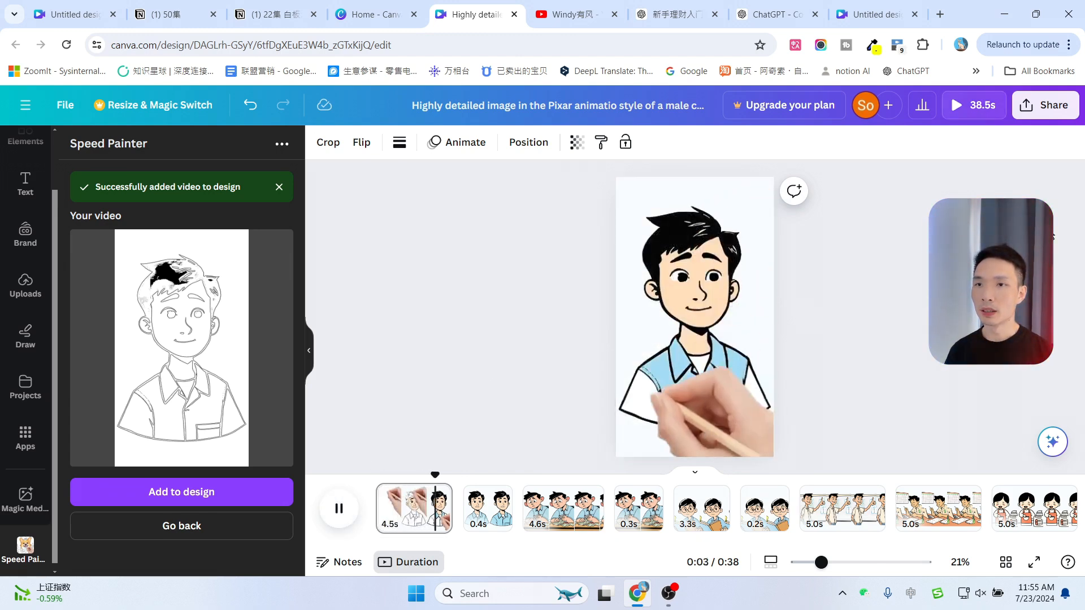
{"action": "left_click", "coordinate": [596, 486]}
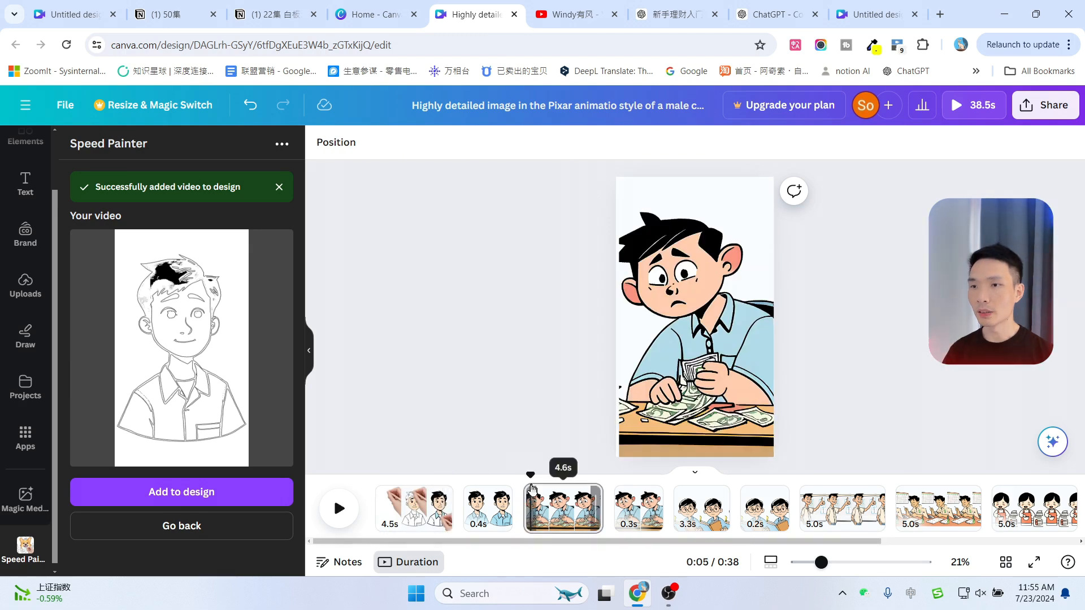
{"action": "left_click_drag", "start_coordinate": [531, 476], "coordinate": [463, 486]}
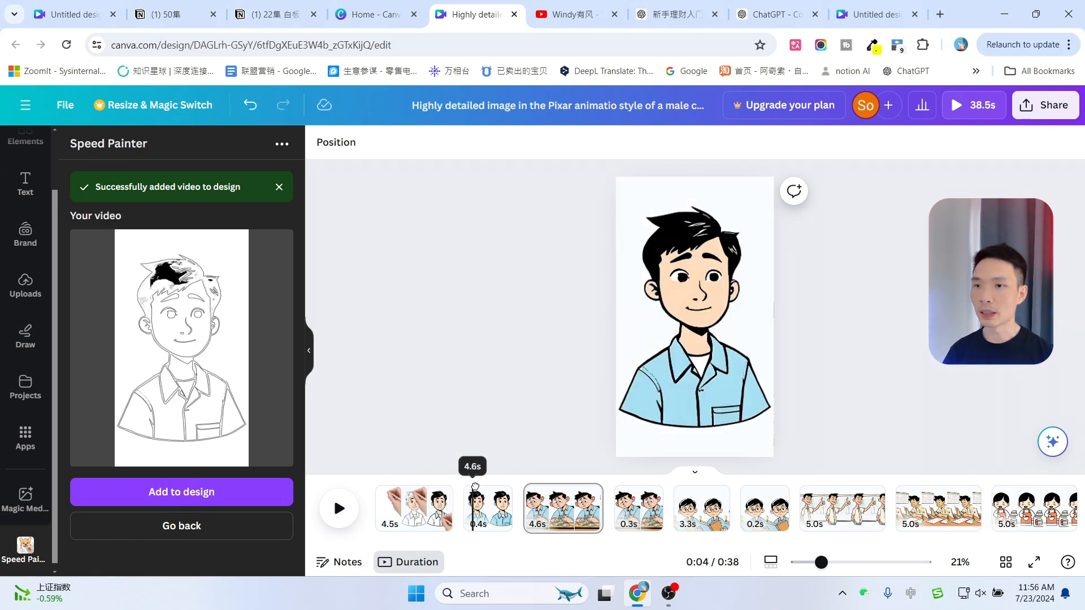
{"action": "left_click", "coordinate": [489, 487]}
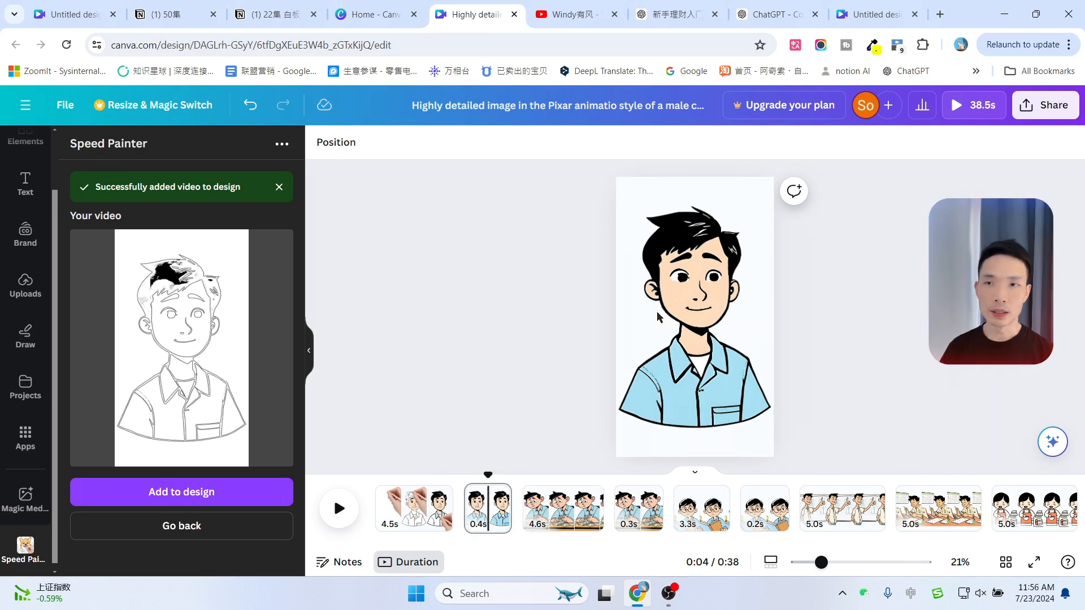
{"action": "left_click", "coordinate": [460, 520]}
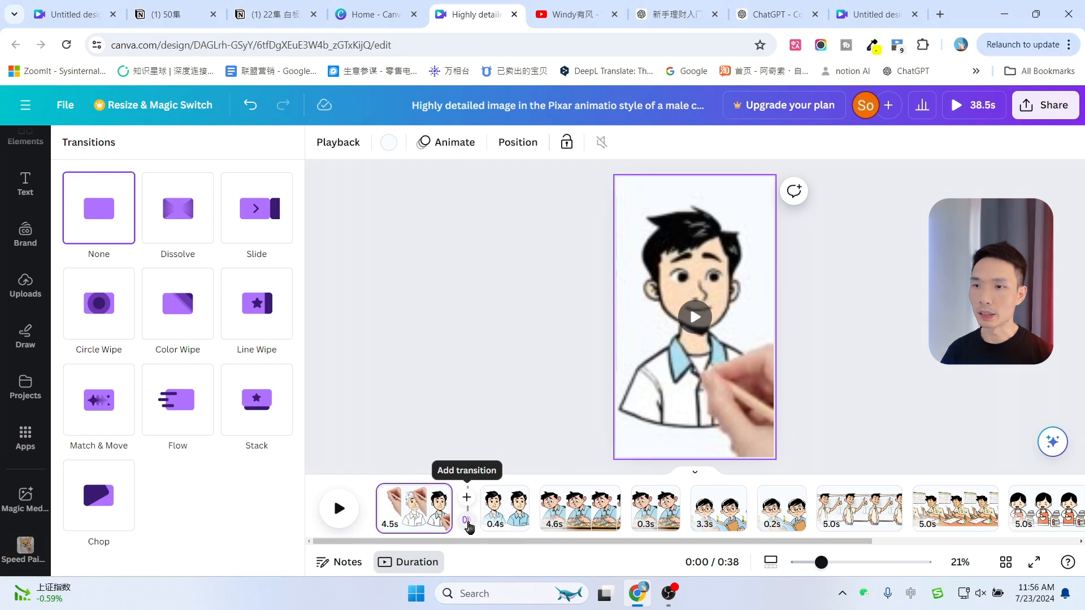
{"action": "left_click", "coordinate": [178, 208]}
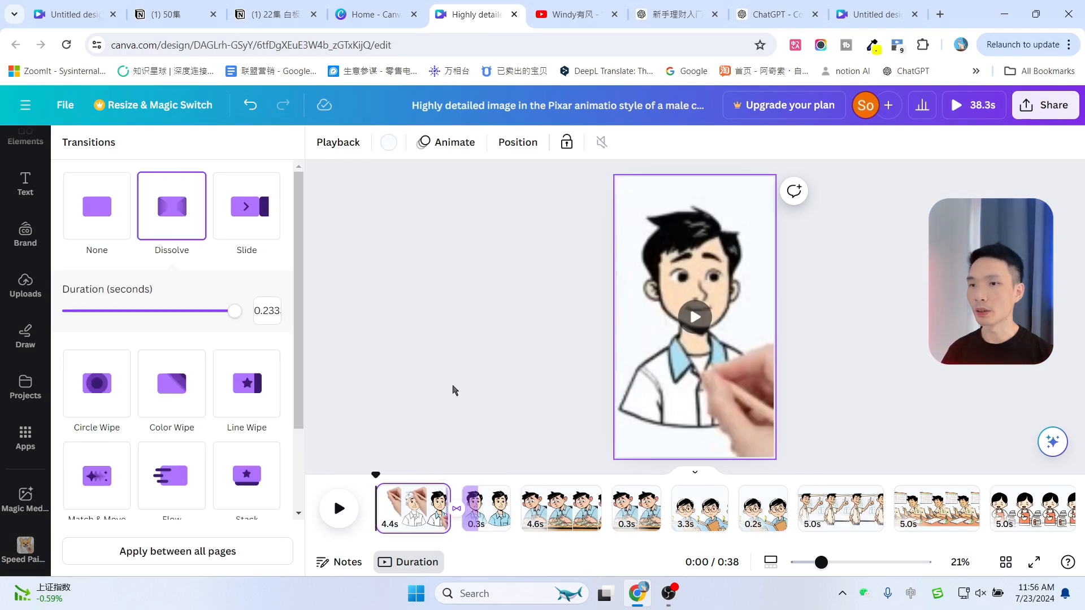
Preview the first scene again and shorten the first page to about 3.8s
{"action": "left_click", "coordinate": [339, 512]}
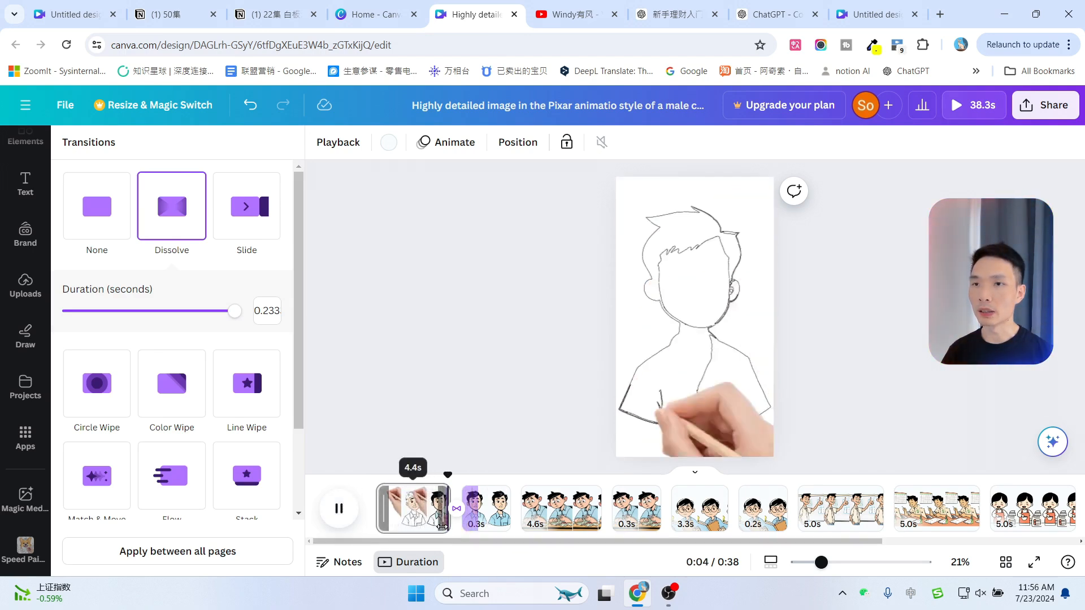
{"action": "left_click", "coordinate": [729, 328]}
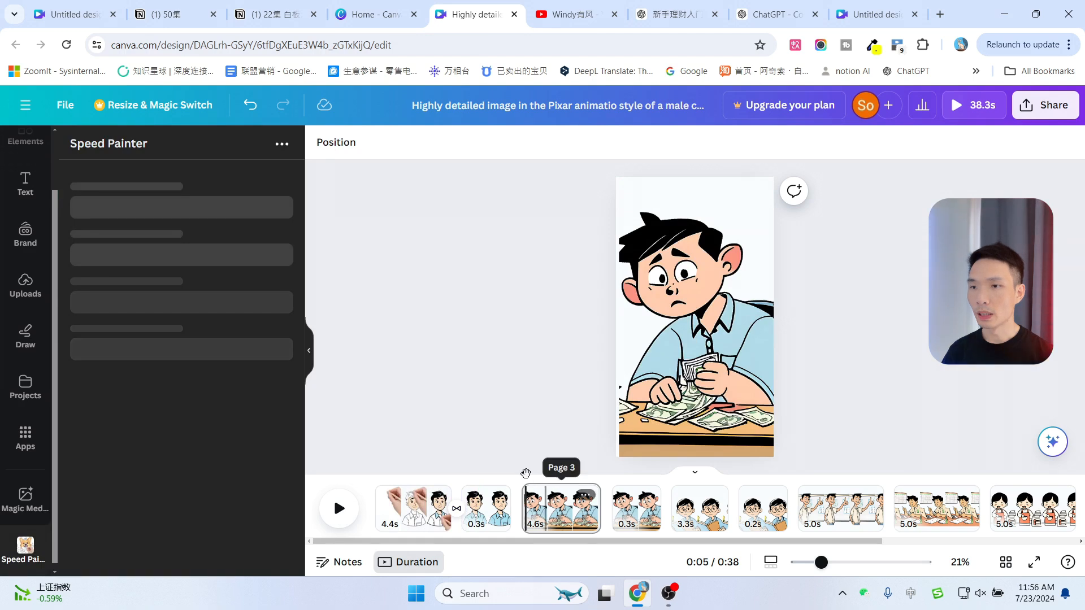
{"action": "mouse_move", "coordinate": [525, 474]}
{"action": "left_mouse_down"}
{"action": "mouse_move", "coordinate": [411, 476]}
{"action": "mouse_move", "coordinate": [456, 476]}
{"action": "mouse_move", "coordinate": [439, 497]}
{"action": "mouse_move", "coordinate": [428, 477]}
{"action": "left_mouse_up"}
{"action": "left_click", "coordinate": [431, 510]}
{"action": "left_click", "coordinate": [450, 497]}
{"action": "key", "text": "space"}
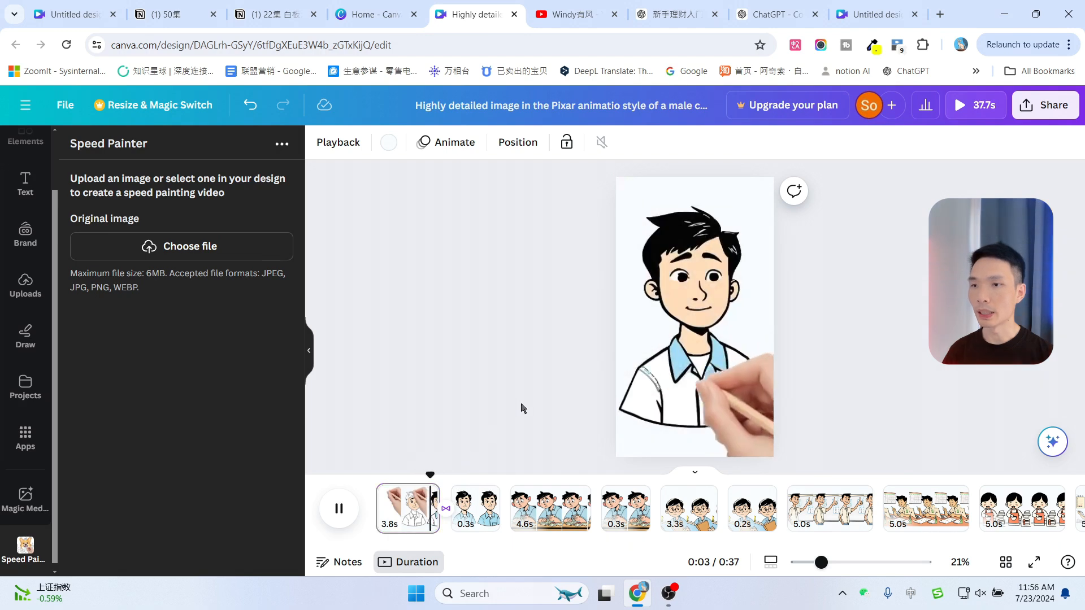
Move to the third page and upload 2.png as the Speed Painter original image with a 1s sketch duration
{"action": "left_click", "coordinate": [524, 479]}
{"action": "left_click_drag", "start_coordinate": [525, 476], "coordinate": [421, 483]}
{"action": "key", "text": "space"}
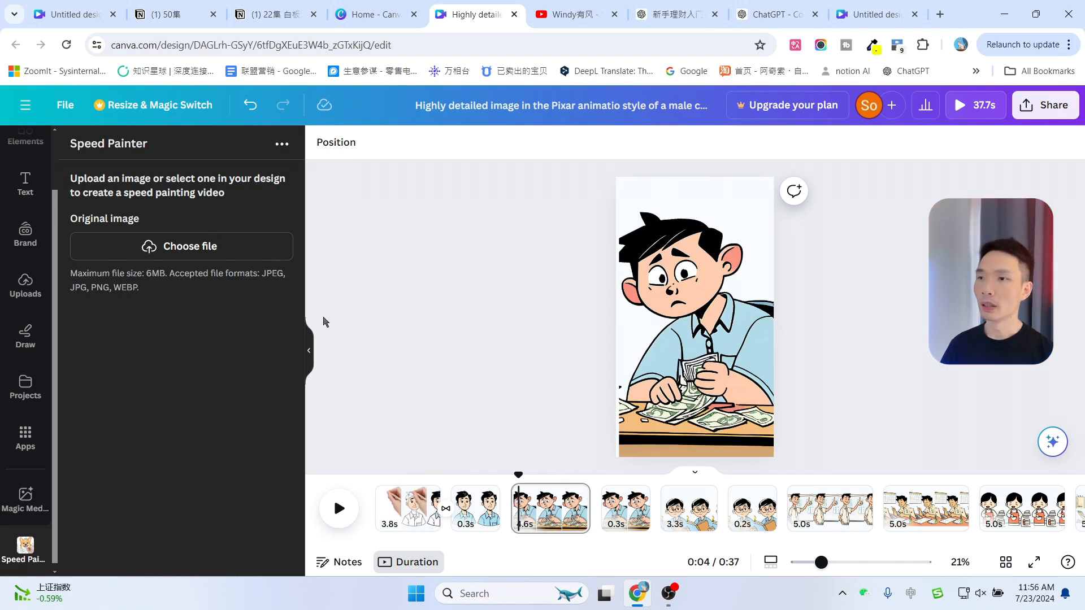
{"action": "left_click", "coordinate": [174, 250]}
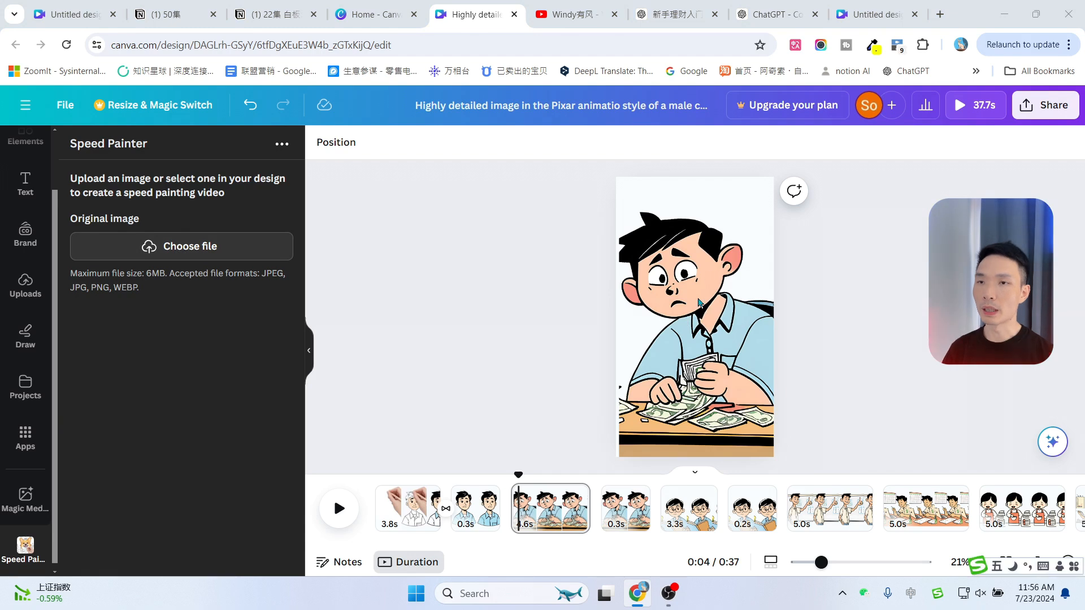
{"action": "left_click", "coordinate": [237, 119]}
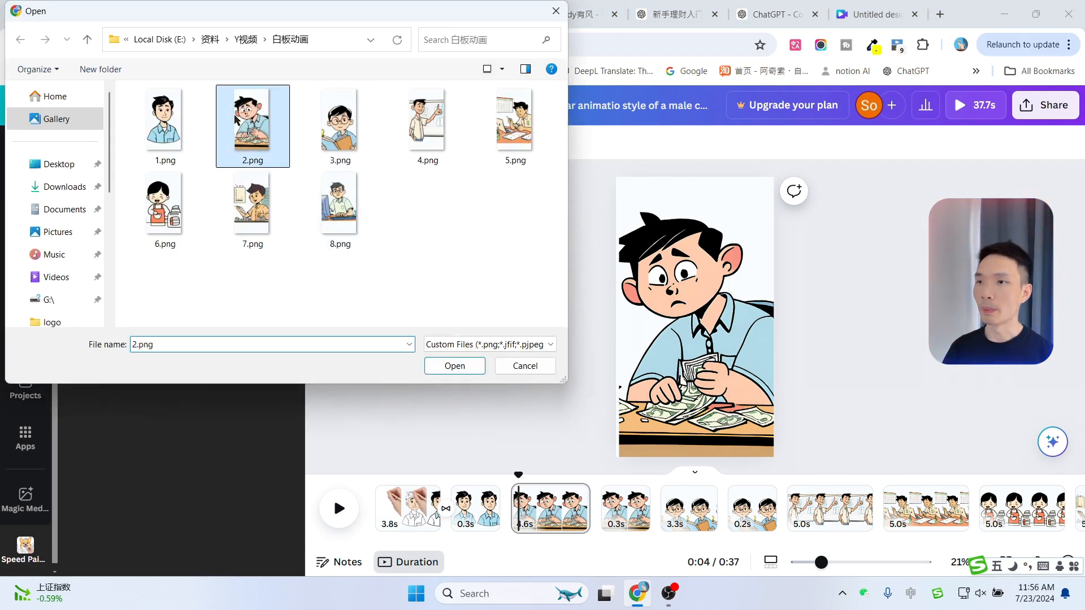
{"action": "double_click", "coordinate": [236, 119]}
{"action": "left_click", "coordinate": [124, 404]}
{"action": "left_click", "coordinate": [157, 439]}
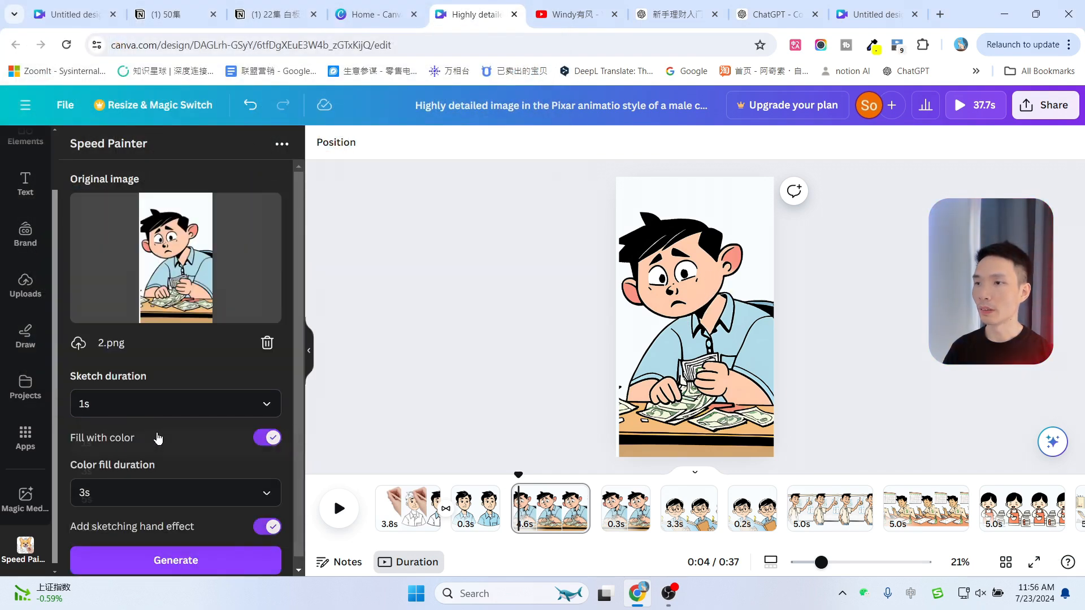
Generate the Speed Painter sketch video from 2.png
{"action": "scroll", "coordinate": [133, 450], "scroll_direction": "down", "scroll_amount": 1}
{"action": "left_click", "coordinate": [170, 556]}
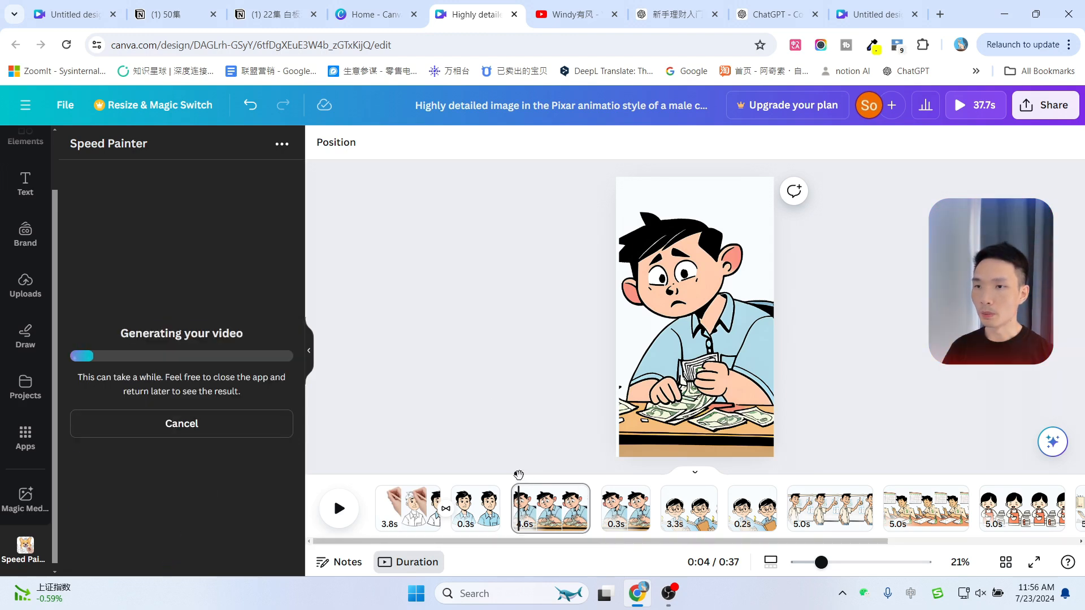
{"action": "mouse_move", "coordinate": [519, 475]}
{"action": "left_mouse_down"}
{"action": "mouse_move", "coordinate": [442, 487]}
{"action": "mouse_move", "coordinate": [509, 478]}
{"action": "left_mouse_up"}
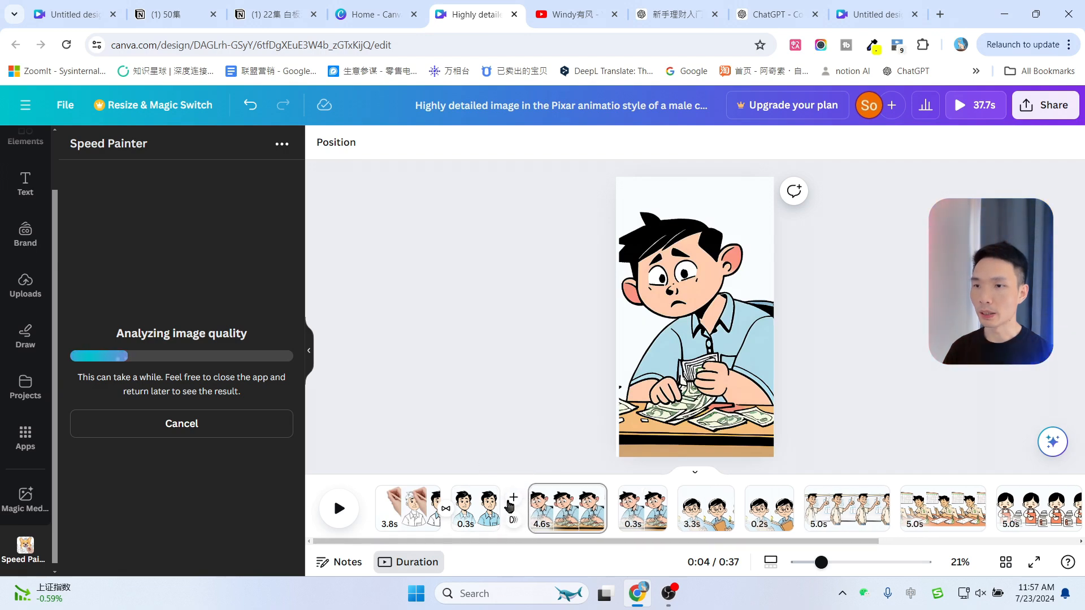
Add a Slide transition between the second and third pages
{"action": "left_click", "coordinate": [513, 518]}
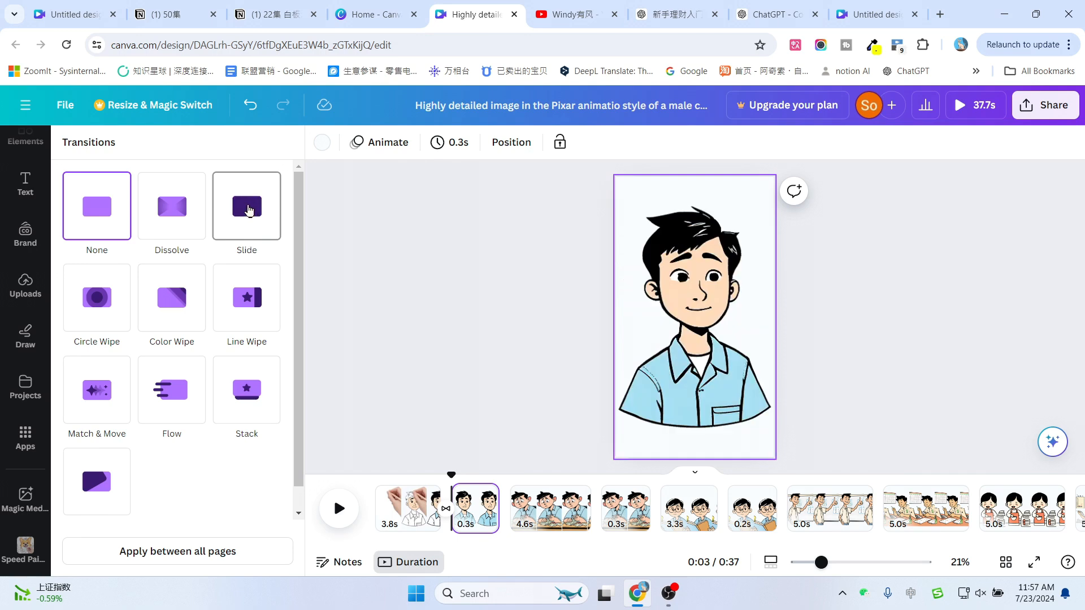
{"action": "left_click", "coordinate": [248, 211]}
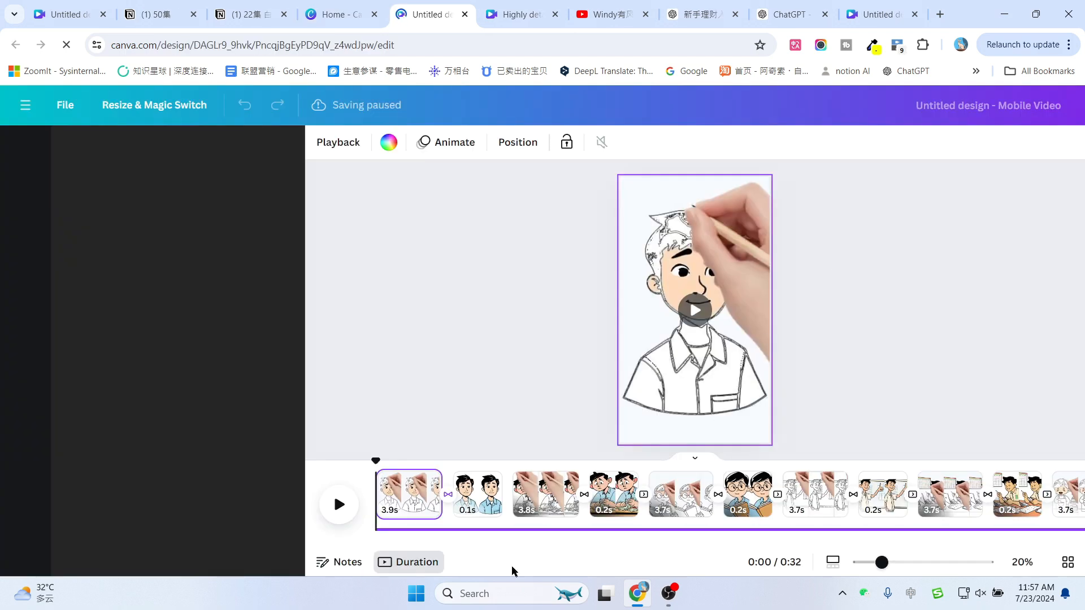
Preview the finished mobile video, then upload the ElevenLabs narration MP3 and add it to the timeline
{"action": "left_click_drag", "start_coordinate": [372, 461], "coordinate": [541, 465]}
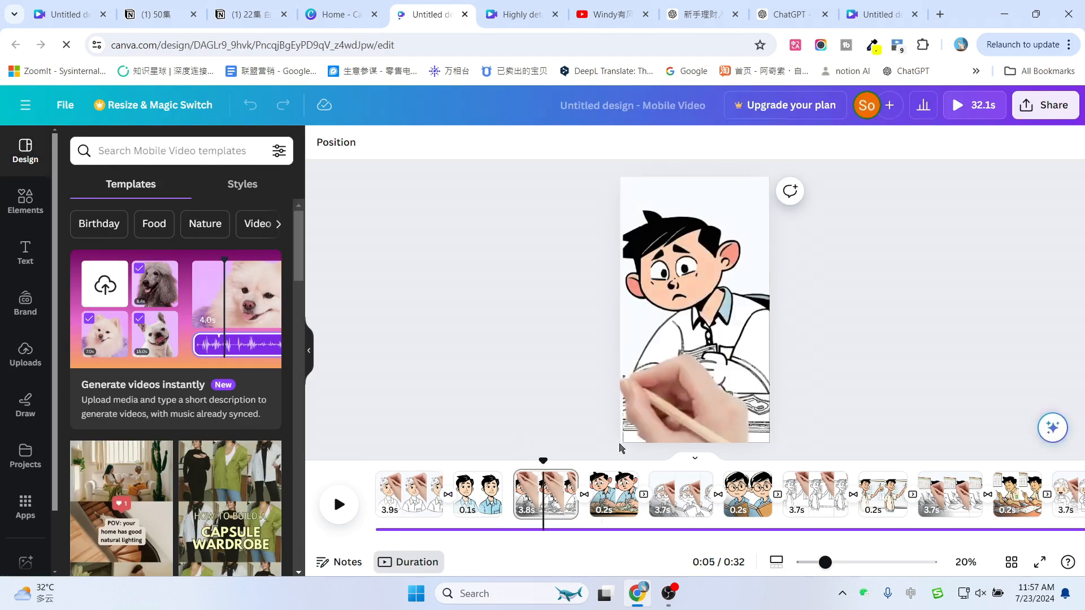
{"action": "key", "text": "space"}
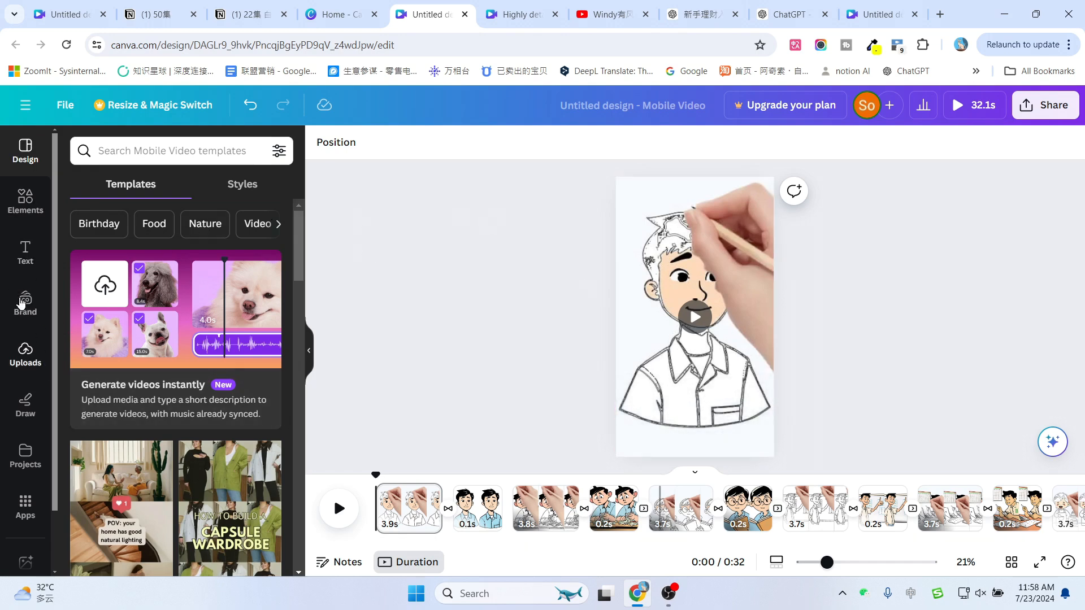
{"action": "left_click", "coordinate": [17, 367]}
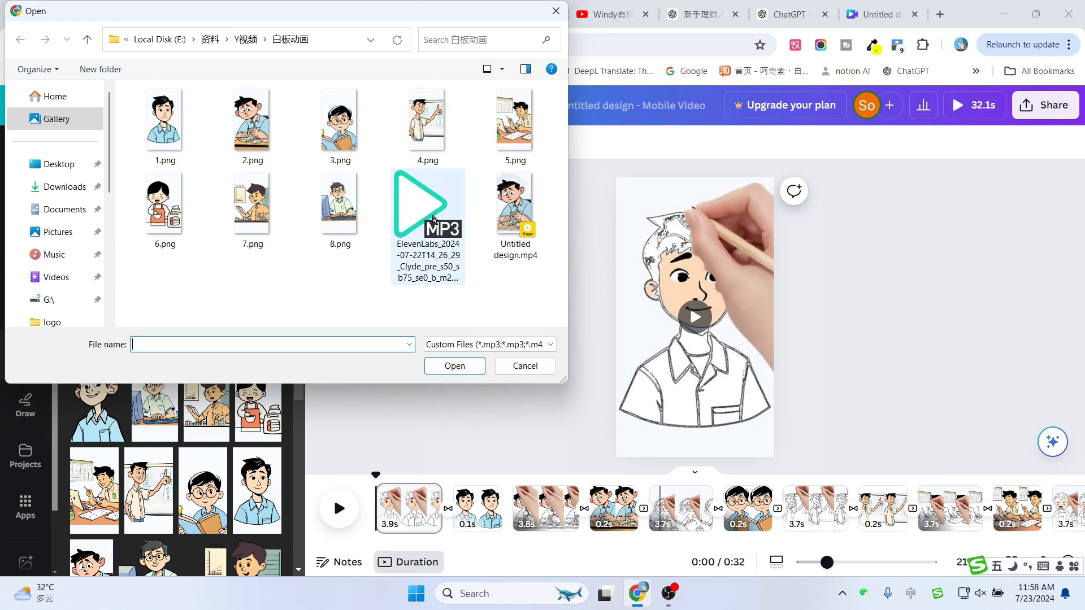
{"action": "double_click", "coordinate": [433, 219]}
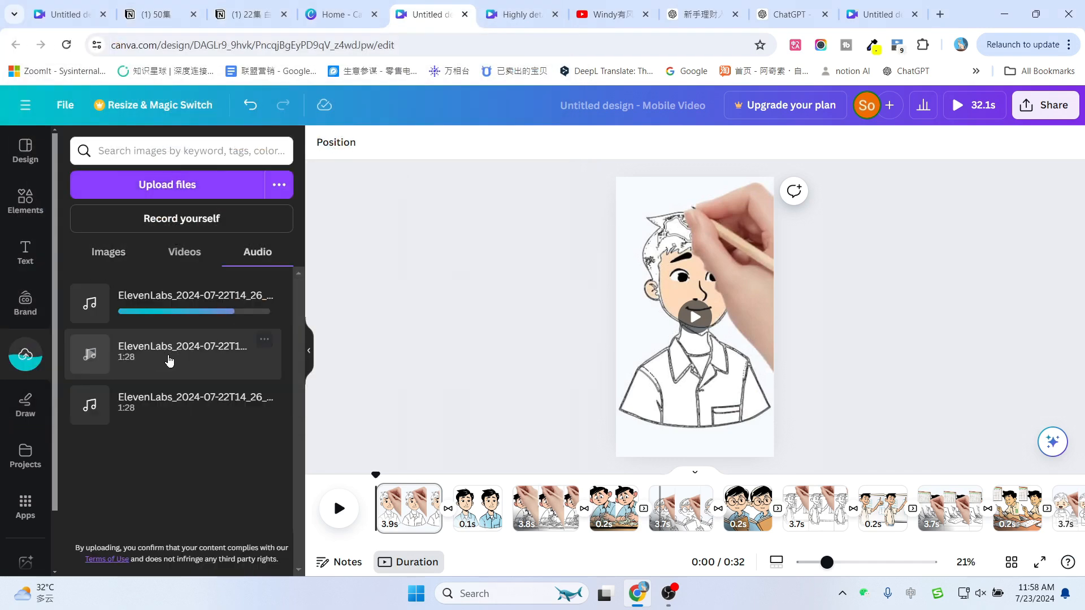
{"action": "left_click", "coordinate": [145, 368]}
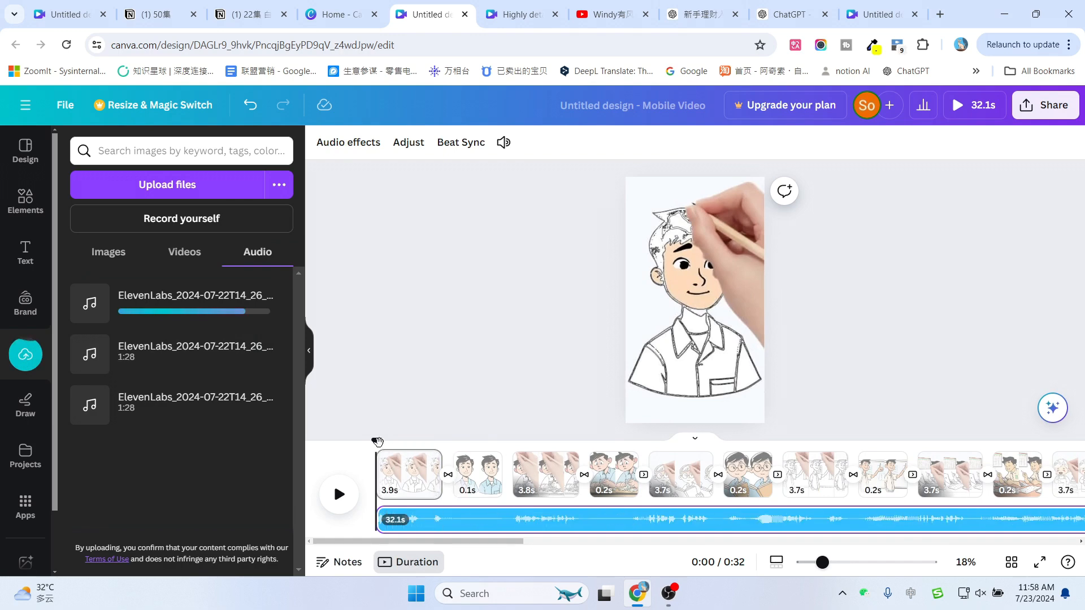
Download the whole design as an MP4 Video at 1080p
{"action": "left_click_drag", "start_coordinate": [377, 442], "coordinate": [989, 463]}
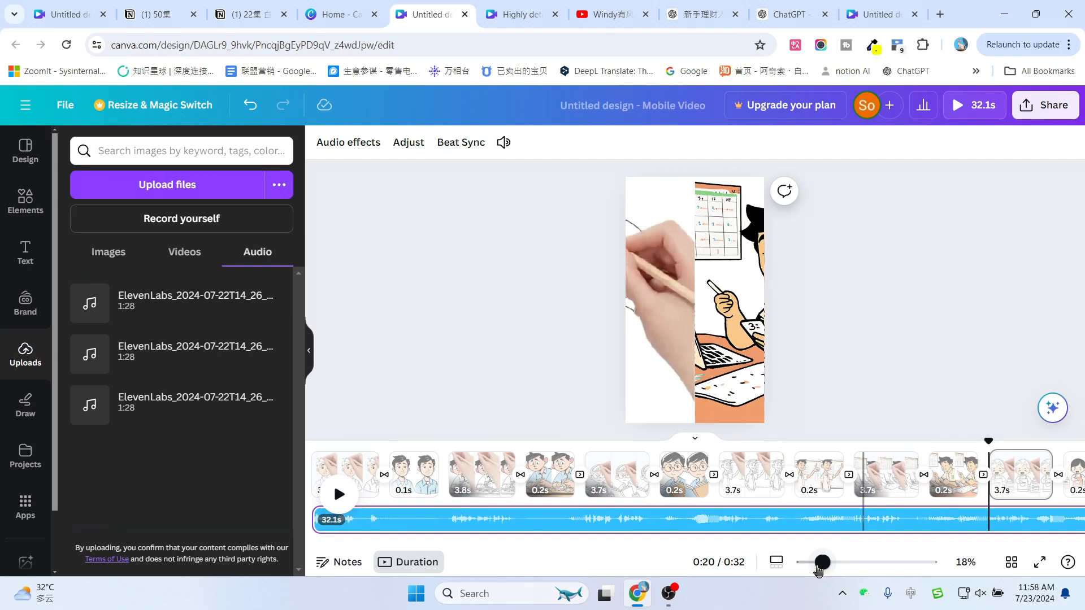
{"action": "left_click_drag", "start_coordinate": [818, 570], "coordinate": [834, 566]}
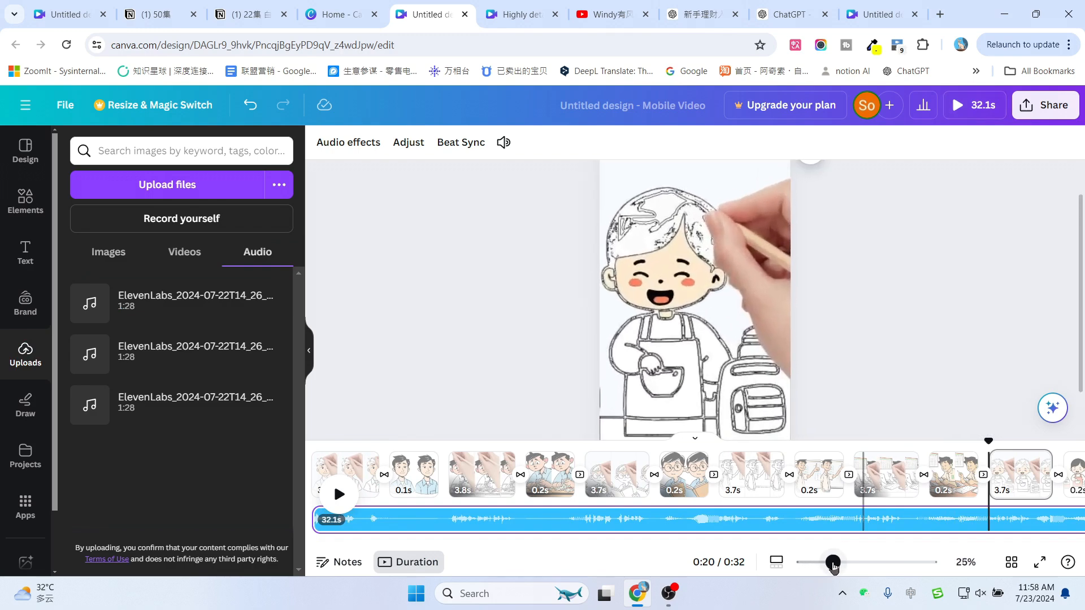
{"action": "left_click_drag", "start_coordinate": [510, 544], "coordinate": [455, 548]}
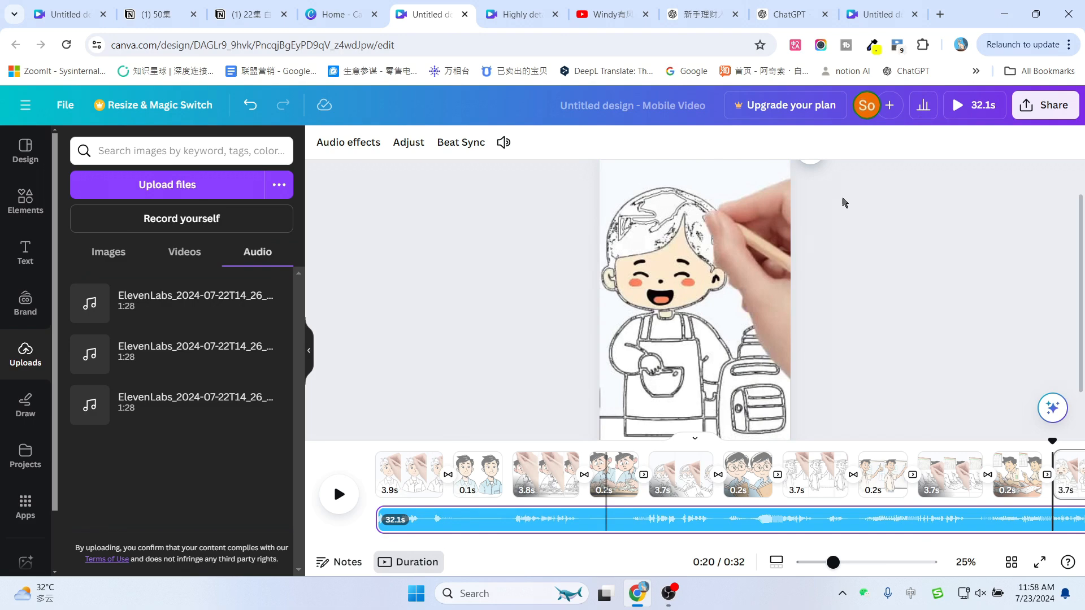
{"action": "left_click", "coordinate": [1053, 112]}
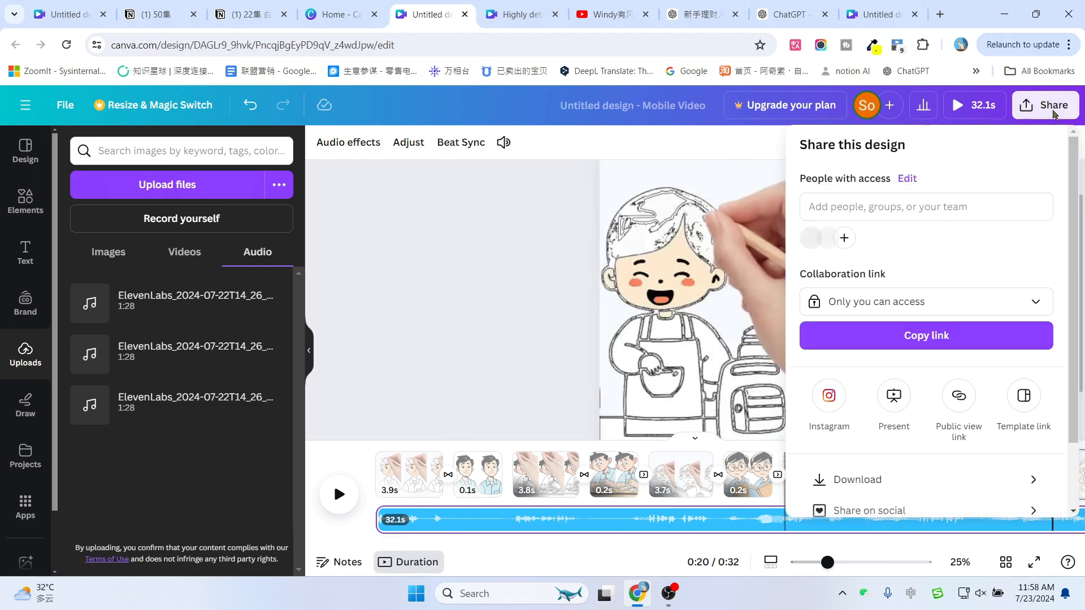
{"action": "scroll", "coordinate": [848, 356], "scroll_direction": "down", "scroll_amount": 2}
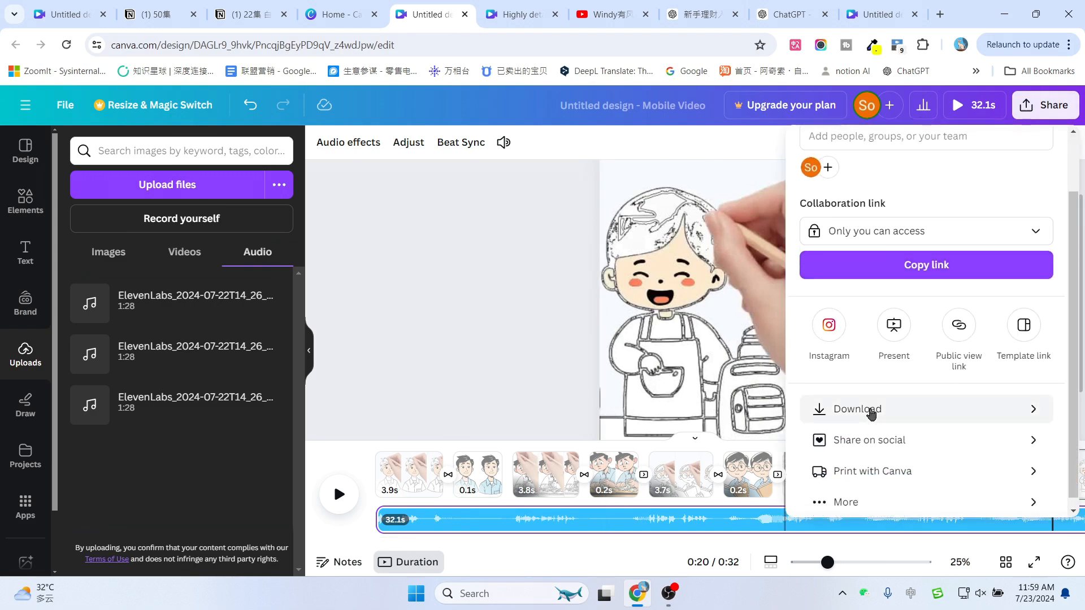
{"action": "left_click", "coordinate": [871, 411]}
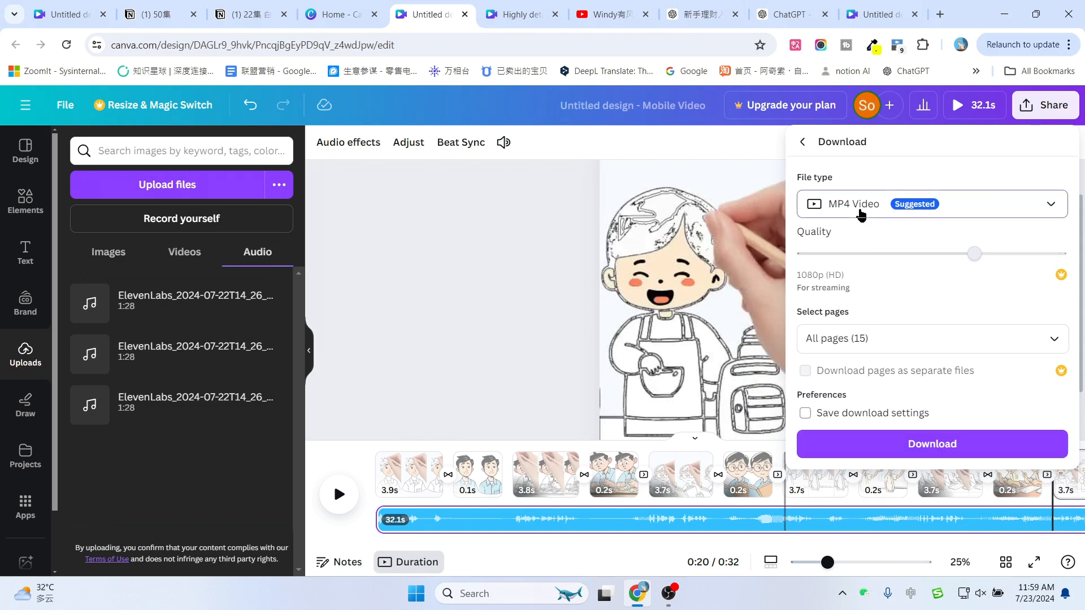
{"action": "left_click", "coordinate": [861, 210]}
{"action": "left_click", "coordinate": [856, 451]}
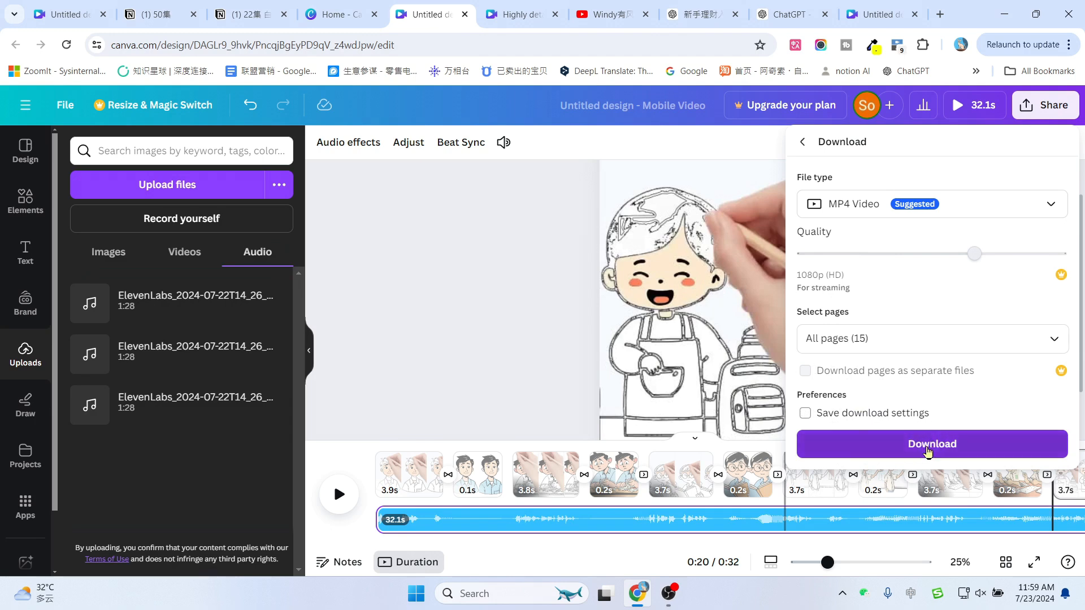
{"action": "left_click", "coordinate": [928, 451]}
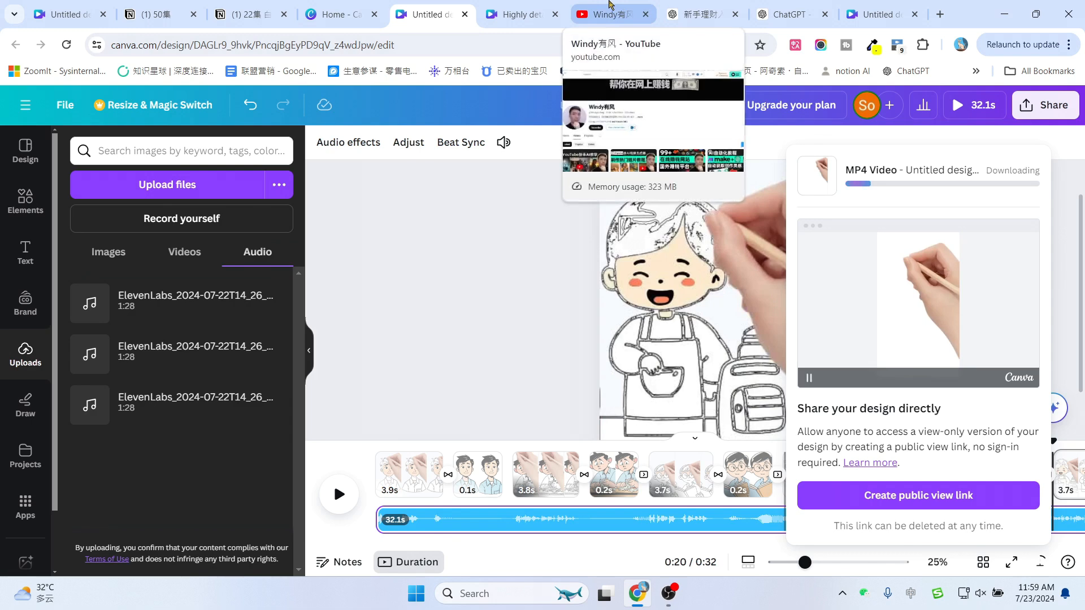
{"action": "left_click", "coordinate": [614, 8]}
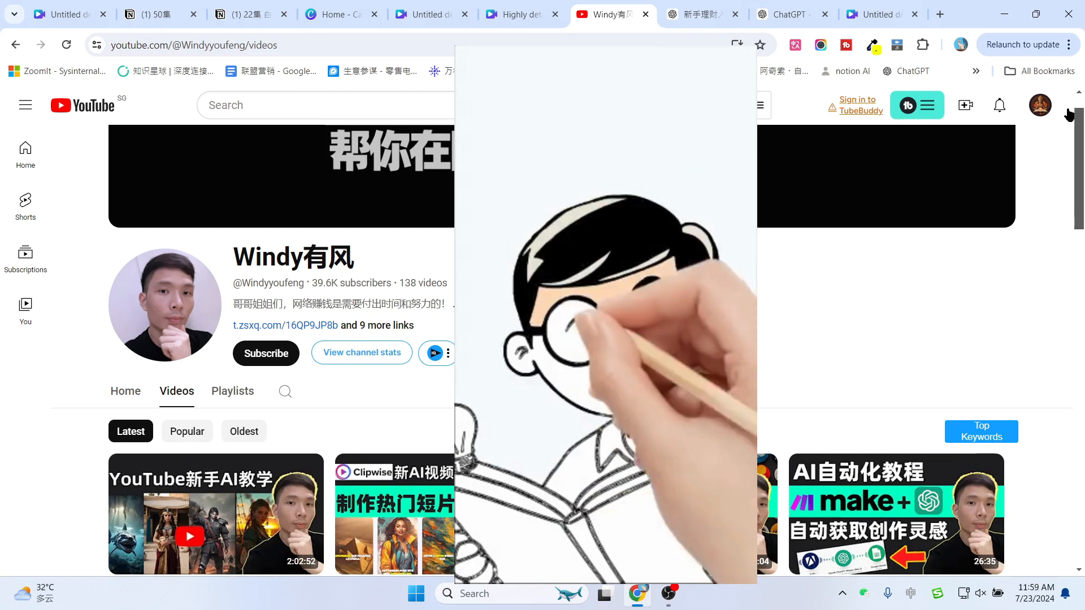
{"action": "left_click", "coordinate": [973, 106]}
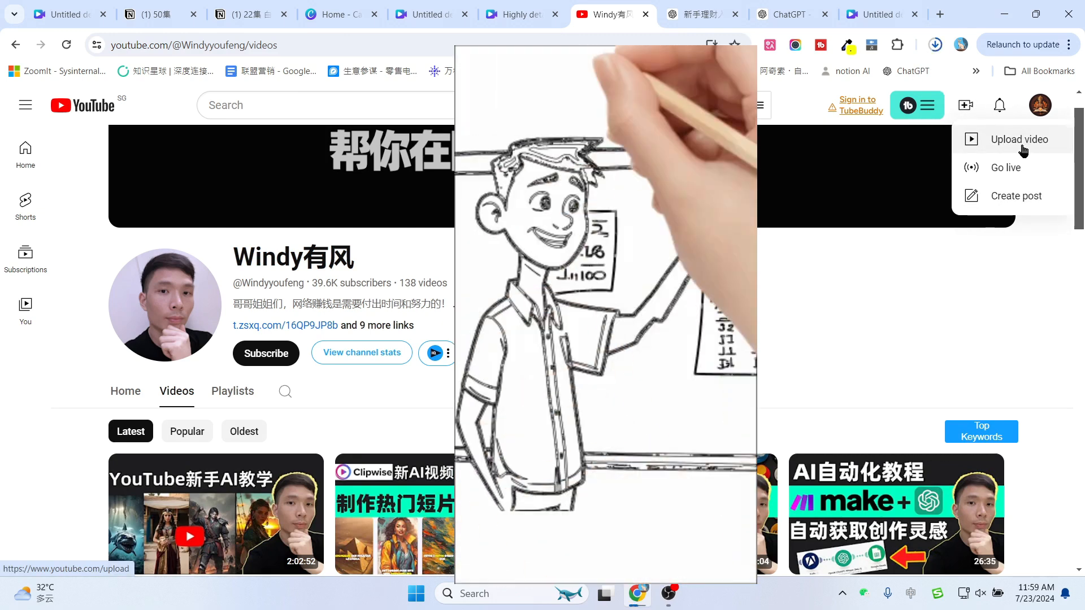
{"action": "left_click", "coordinate": [886, 295]}
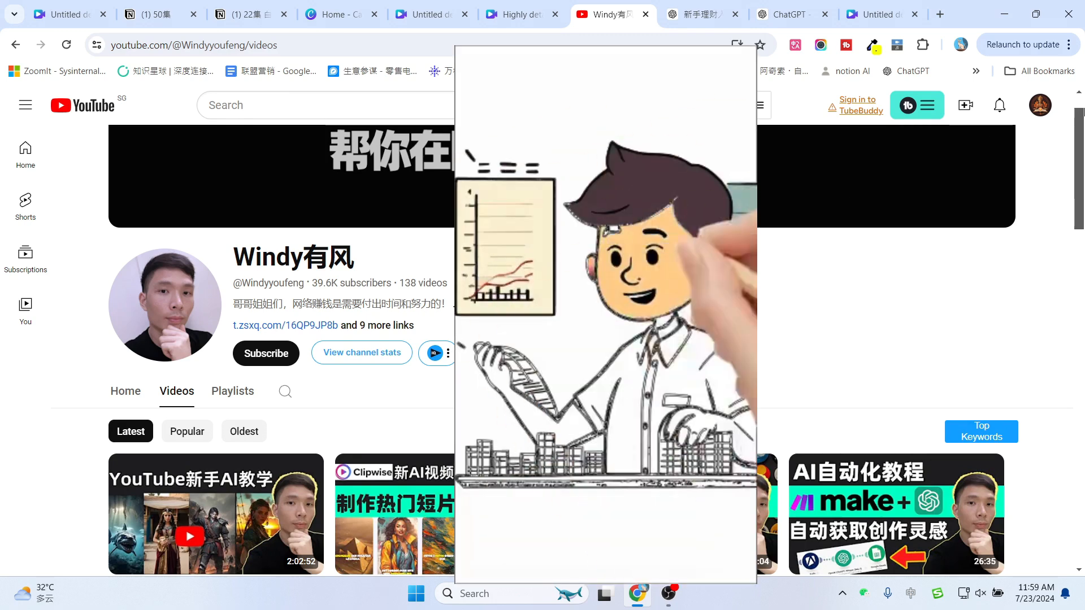
Browse the suggested design types on the Canva home page and create a new blank Video design
{"action": "left_click", "coordinate": [973, 106]}
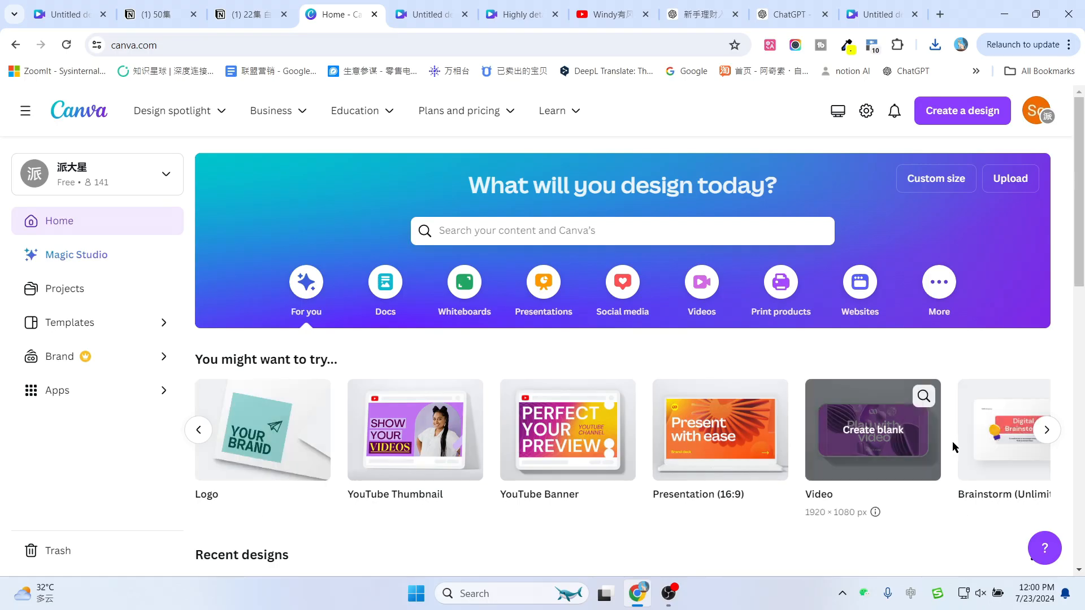
{"action": "left_click", "coordinate": [187, 437]}
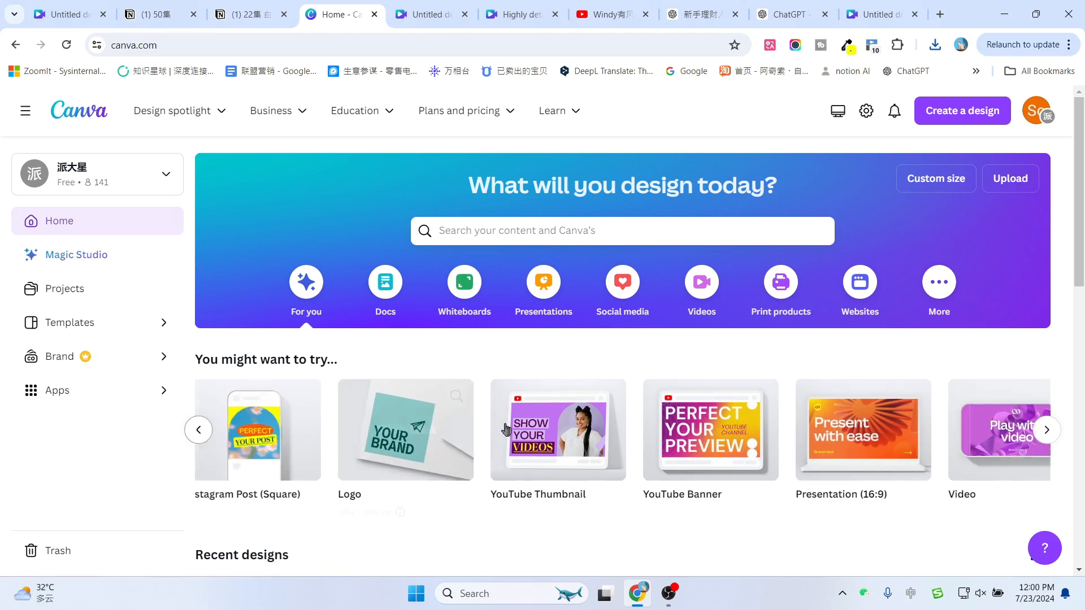
{"action": "left_click", "coordinate": [1048, 435]}
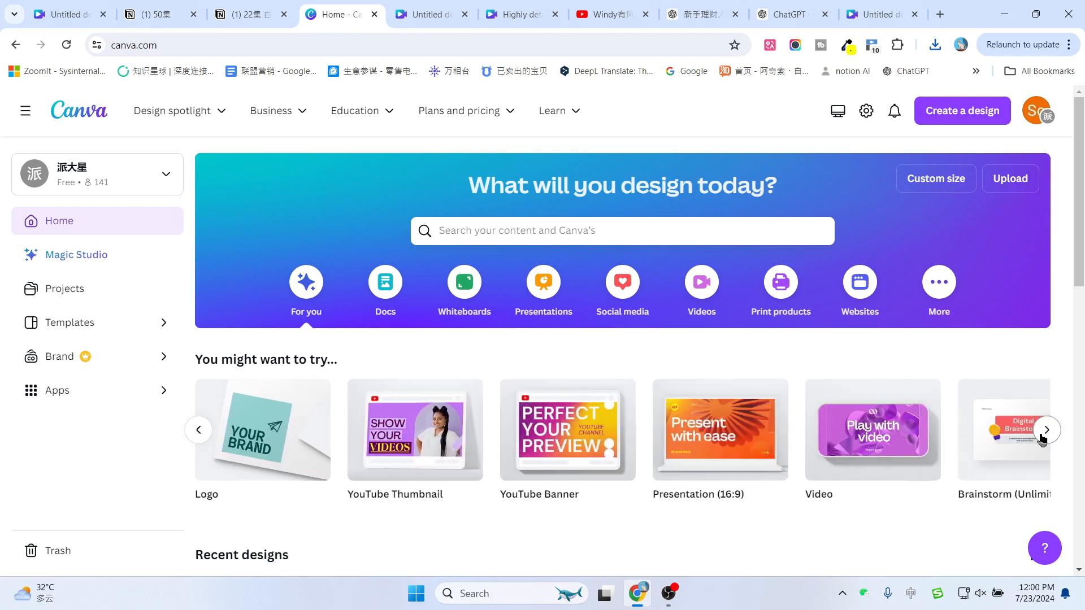
{"action": "left_click", "coordinate": [873, 417]}
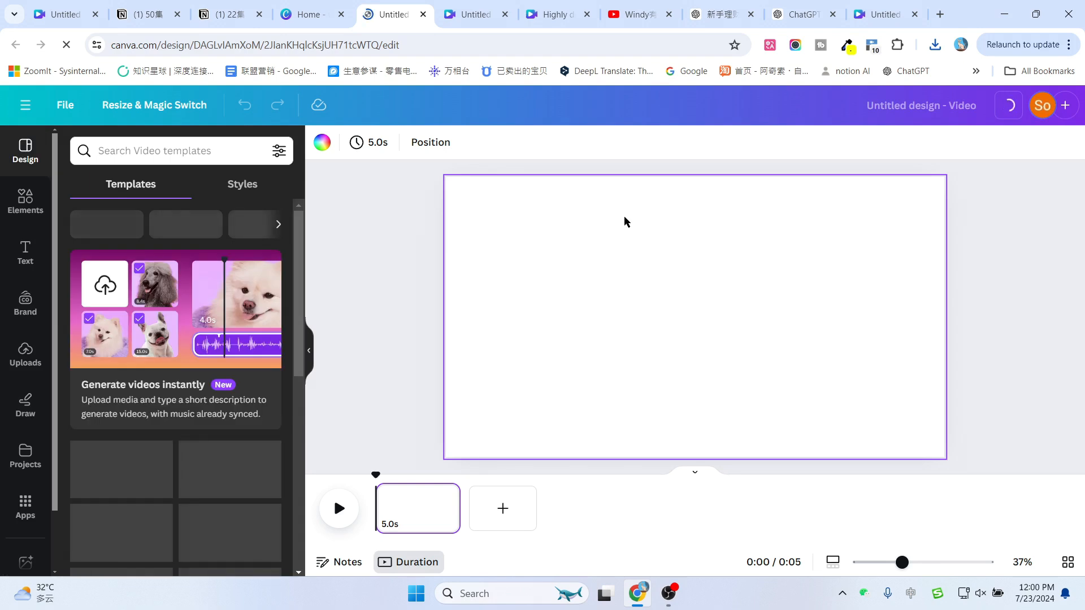
Switch to the YouTube channel tab and scroll through its list of published videos
{"action": "left_click", "coordinate": [546, 6]}
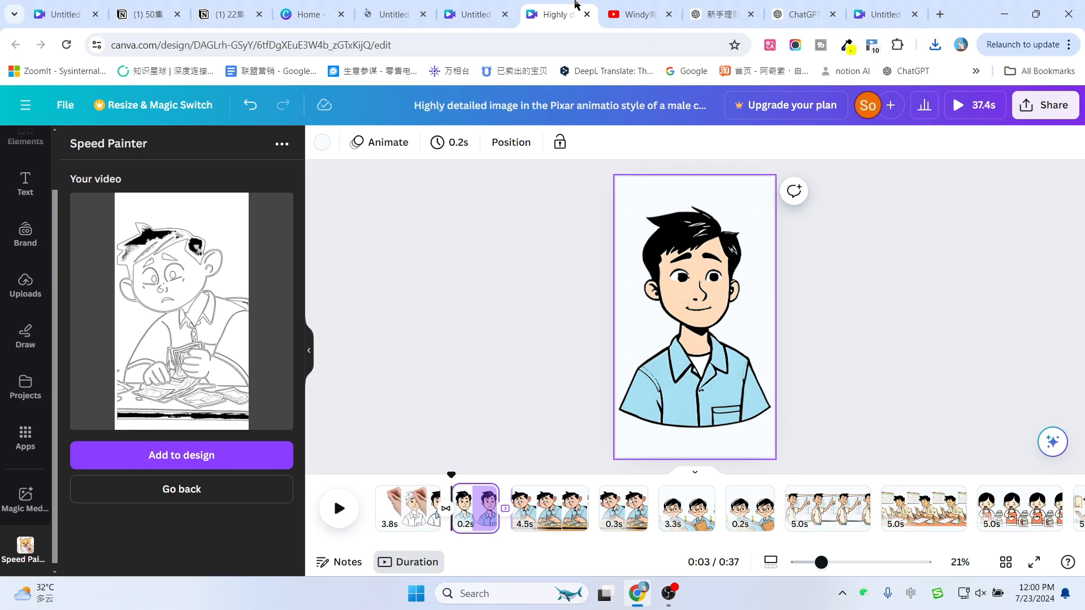
{"action": "left_click", "coordinate": [629, 13]}
{"action": "scroll", "coordinate": [924, 294], "scroll_direction": "down", "scroll_amount": 3}
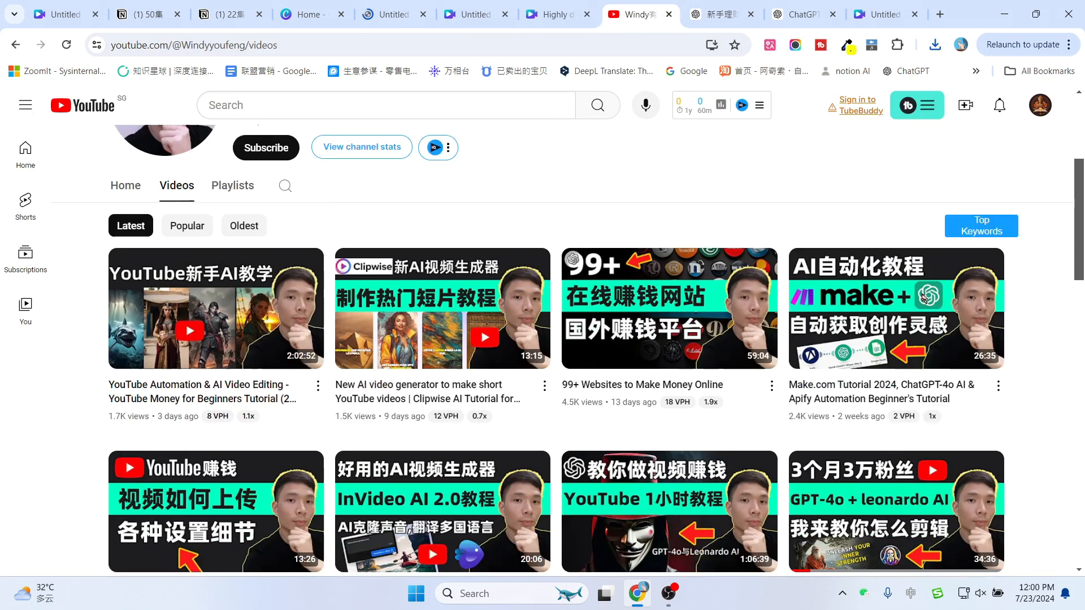
{"action": "scroll", "coordinate": [925, 297], "scroll_direction": "down", "scroll_amount": 4}
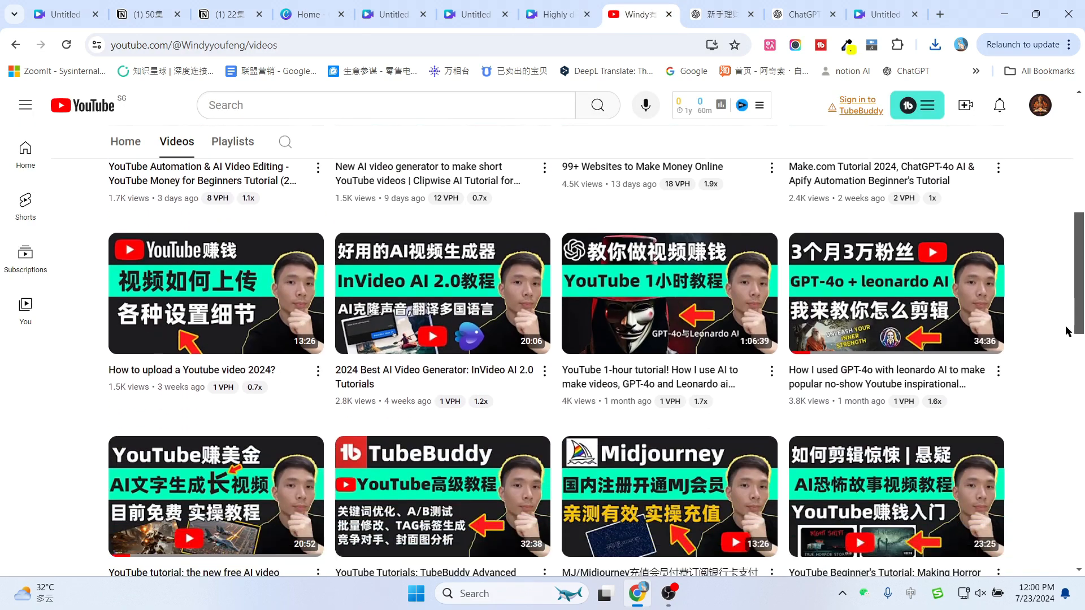
{"action": "scroll", "coordinate": [1067, 332], "scroll_direction": "down", "scroll_amount": 1}
{"action": "scroll", "coordinate": [1068, 332], "scroll_direction": "down", "scroll_amount": 3}
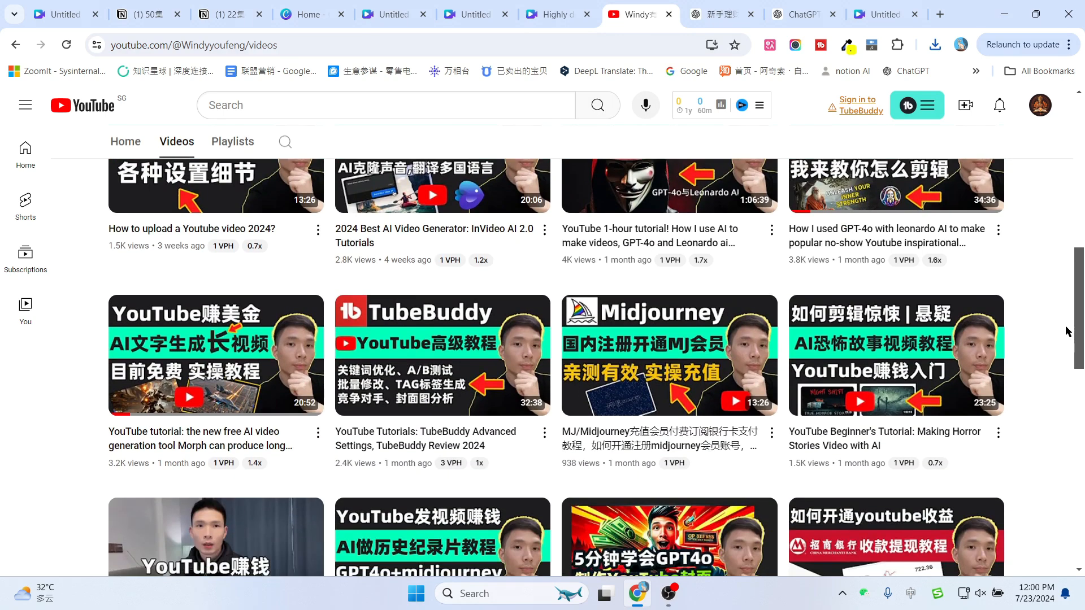
{"action": "scroll", "coordinate": [1068, 332], "scroll_direction": "up", "scroll_amount": 4}
{"action": "scroll", "coordinate": [1068, 331], "scroll_direction": "up", "scroll_amount": 8}
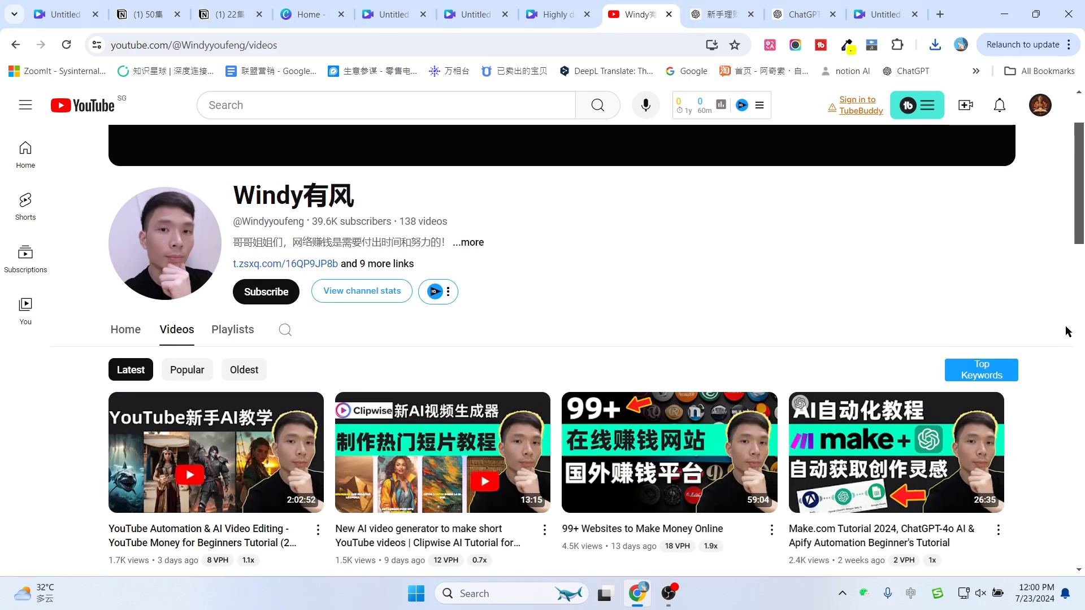
{"action": "scroll", "coordinate": [1068, 332], "scroll_direction": "down", "scroll_amount": 1}
{"action": "scroll", "coordinate": [1068, 332], "scroll_direction": "up", "scroll_amount": 1}
{"action": "scroll", "coordinate": [1068, 332], "scroll_direction": "down", "scroll_amount": 1}
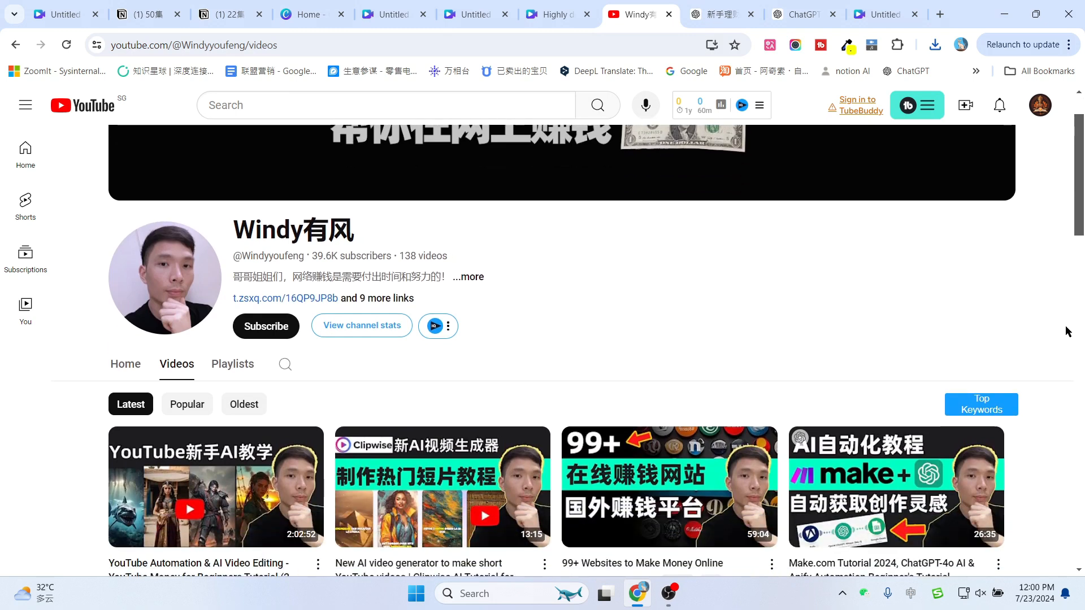
{"action": "scroll", "coordinate": [1068, 332], "scroll_direction": "down", "scroll_amount": 1}
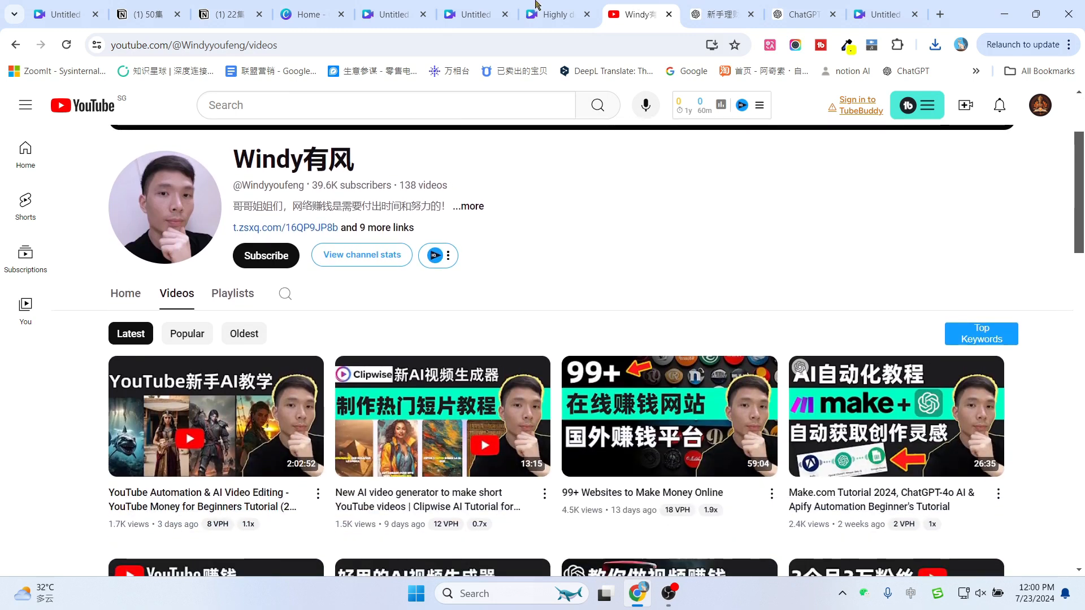
Return to the mobile video design and close the completed MP4 download panel
{"action": "left_click", "coordinate": [540, 11]}
{"action": "left_click", "coordinate": [458, 3]}
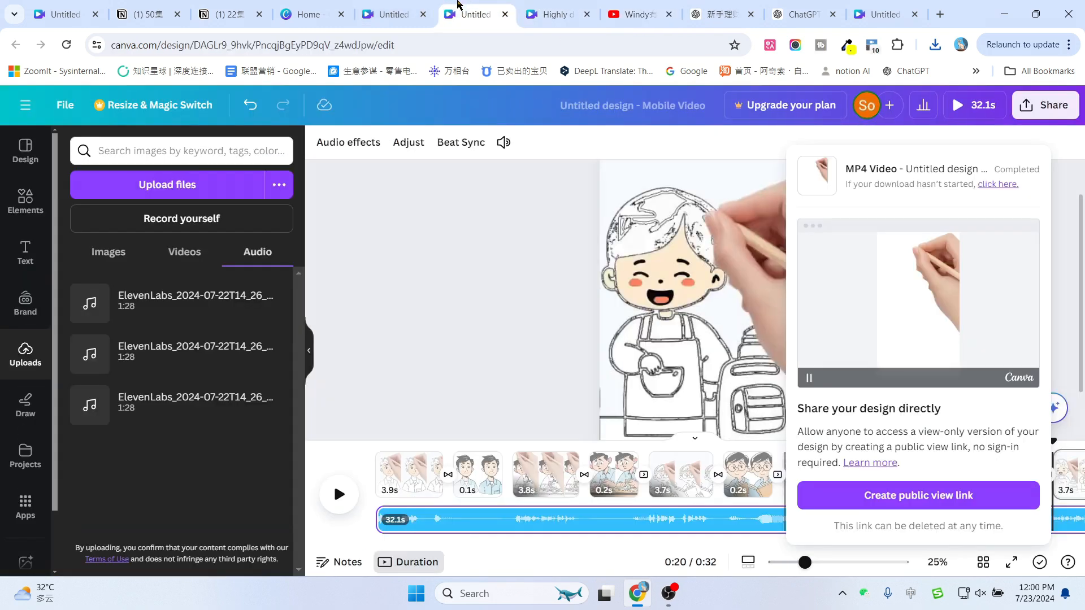
{"action": "left_click", "coordinate": [711, 150]}
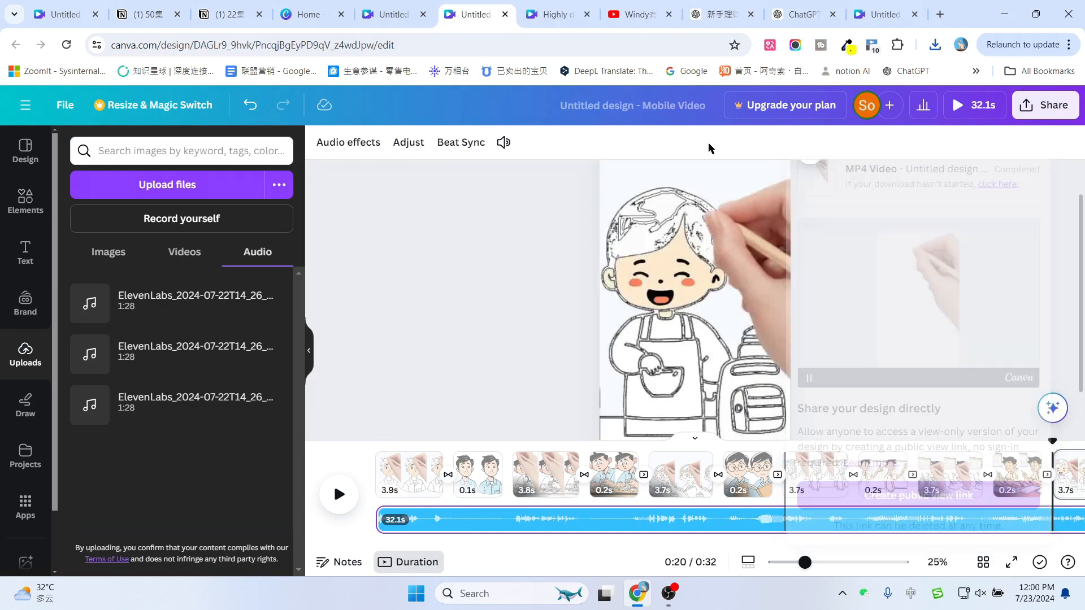
{"action": "left_click", "coordinate": [637, 10]}
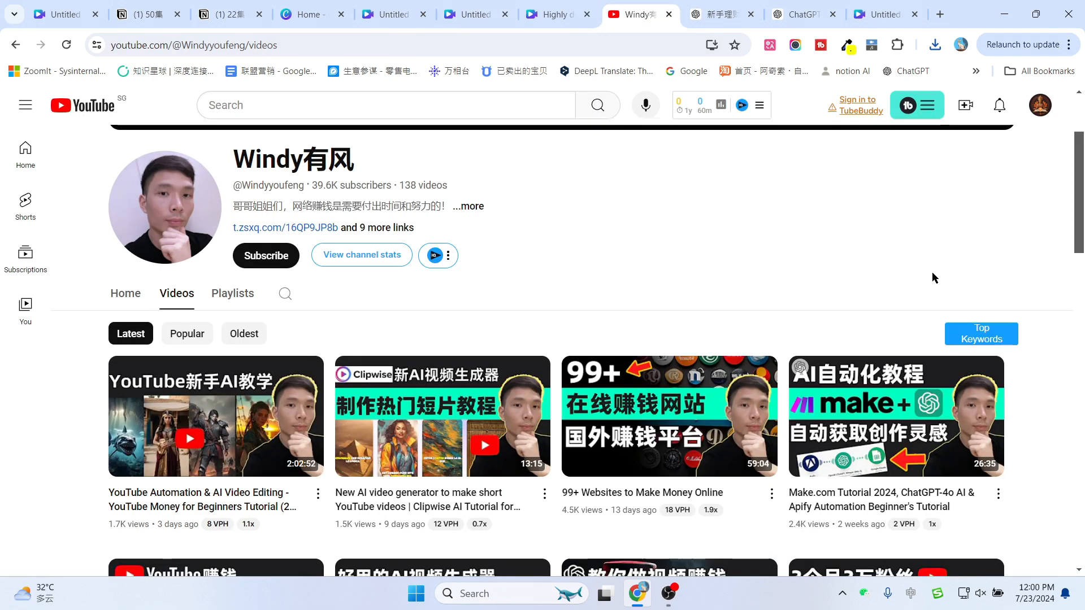
{"action": "scroll", "coordinate": [935, 278], "scroll_direction": "down", "scroll_amount": 4}
{"action": "scroll", "coordinate": [1037, 322], "scroll_direction": "up", "scroll_amount": 2}
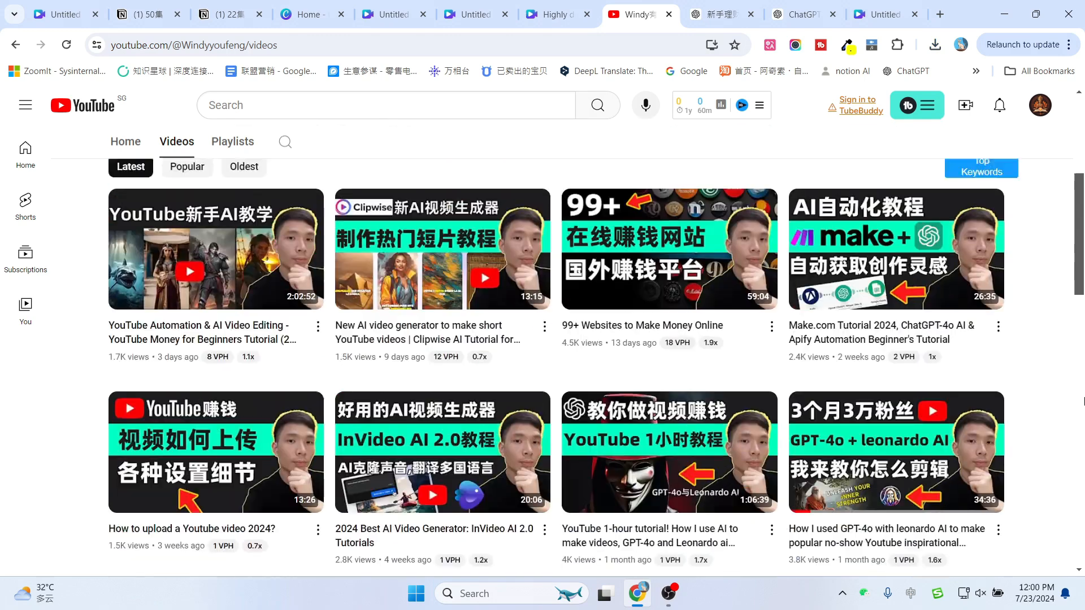
{"action": "scroll", "coordinate": [1082, 401], "scroll_direction": "up", "scroll_amount": 5}
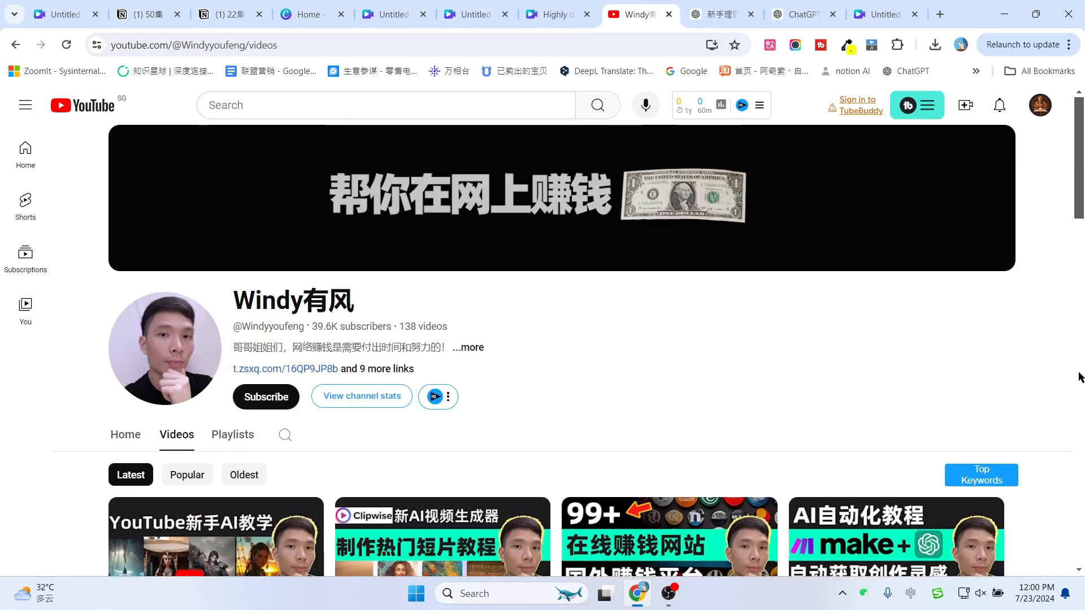
{"action": "scroll", "coordinate": [1081, 377], "scroll_direction": "down", "scroll_amount": 3}
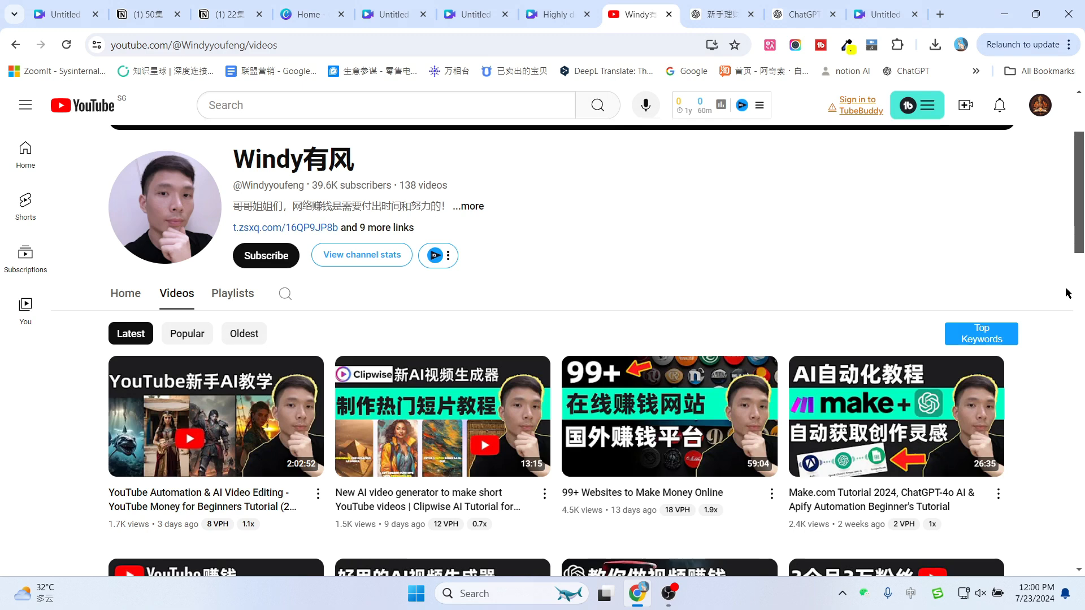
{"action": "scroll", "coordinate": [1065, 291], "scroll_direction": "down", "scroll_amount": 3}
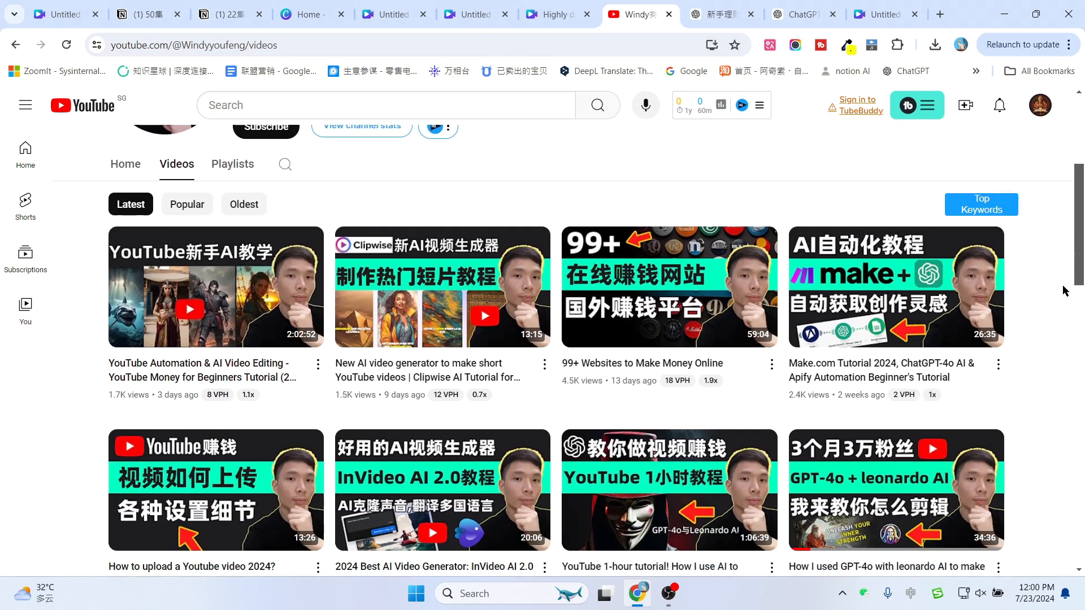
{"action": "scroll", "coordinate": [1065, 289], "scroll_direction": "up", "scroll_amount": 2}
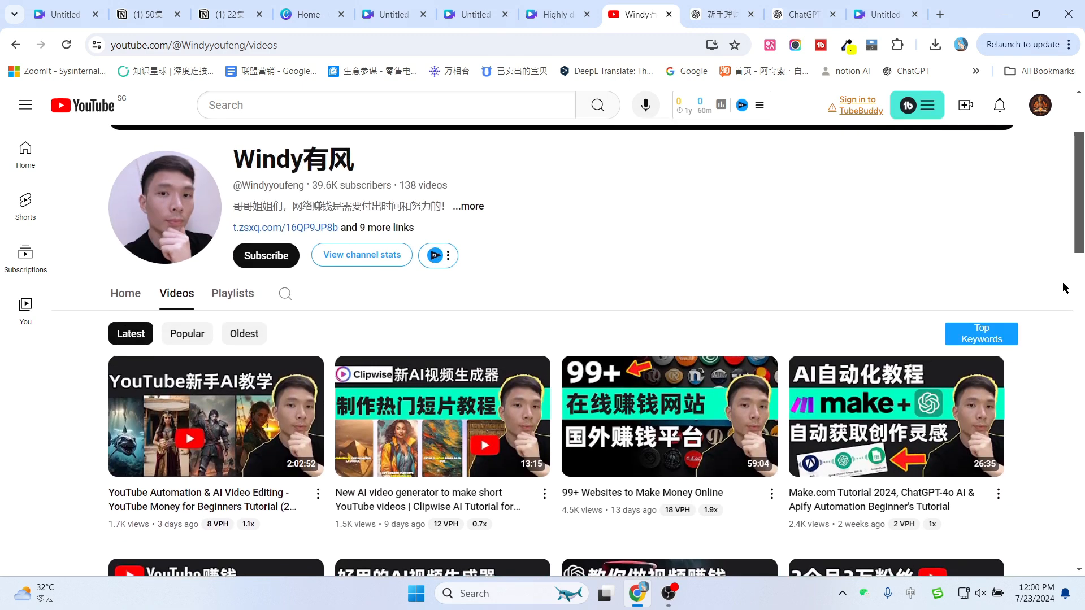